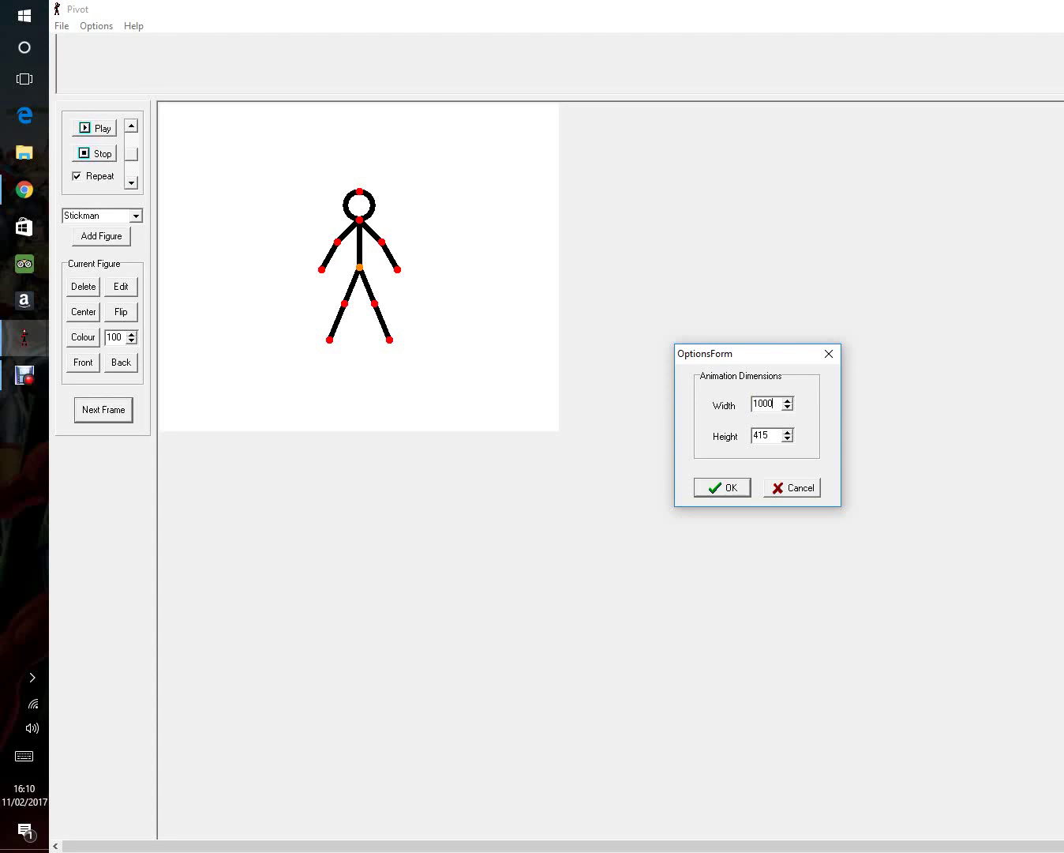
# - Set the animation height to 1000 and apply the new animation dimensions
pyautogui.press('BackSpace')
pyautogui.press('BackSpace')
pyautogui.press('BackSpace')
pyautogui.write('1000')
pyautogui.press('Return')
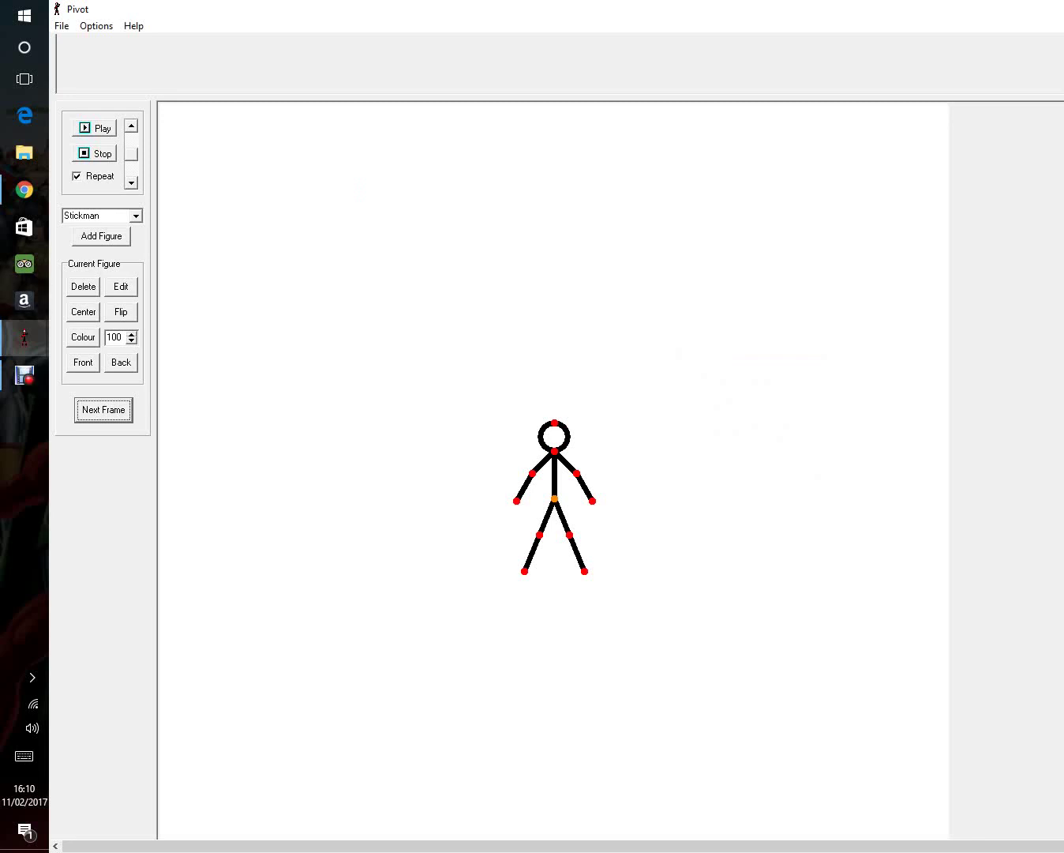
# - Move the stickman to the lower left part of the canvas and add three identical starting frames
pyautogui.moveTo(555, 498); pyautogui.dragTo(313, 534)
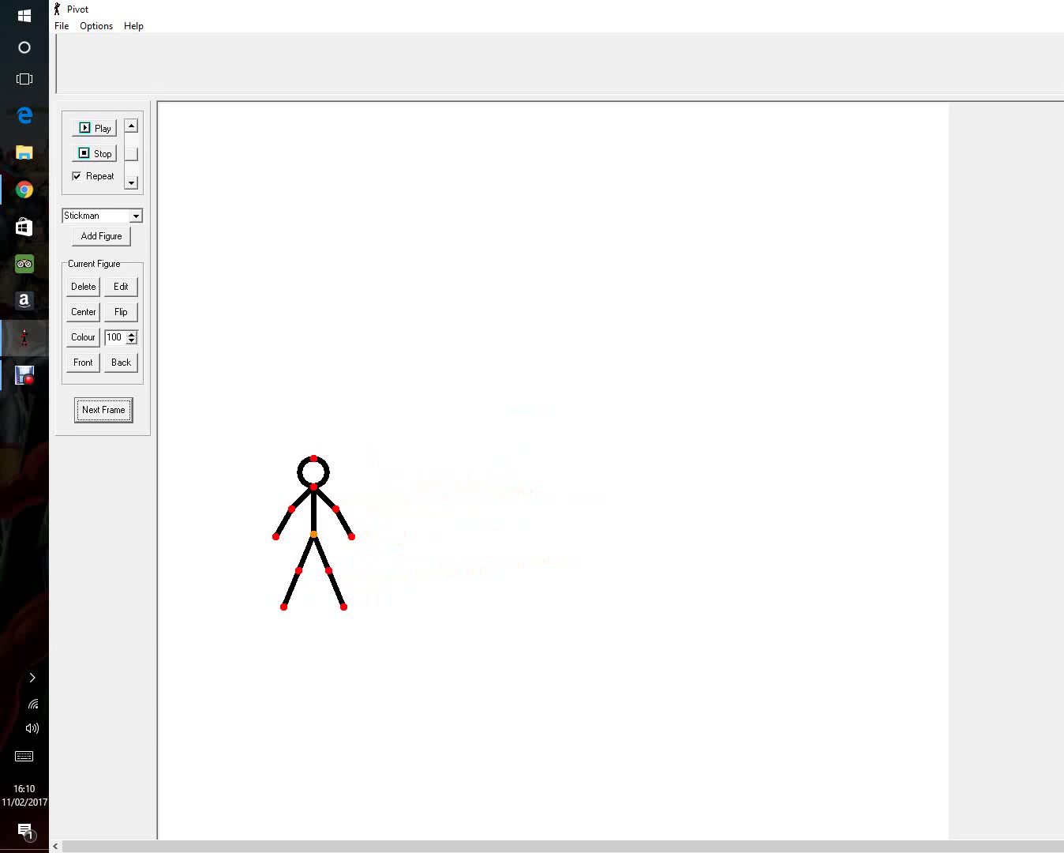
pyautogui.press('Return')
pyautogui.press('Return')
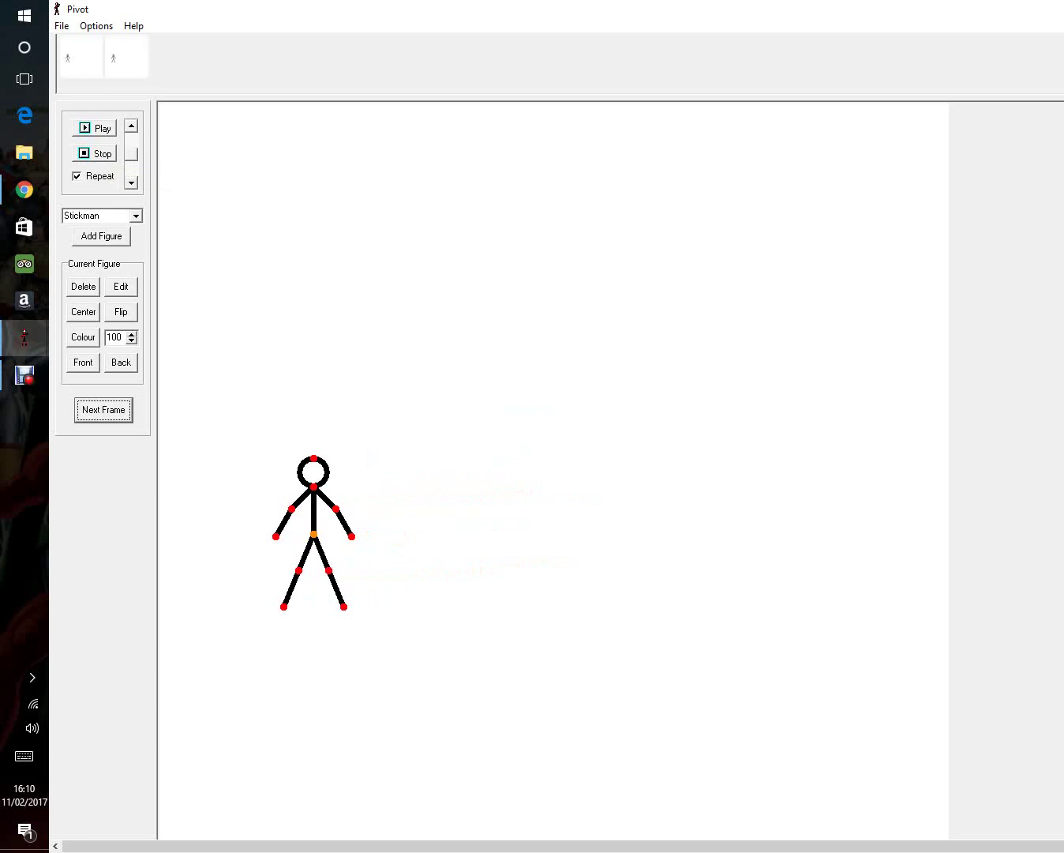
pyautogui.press('Return')
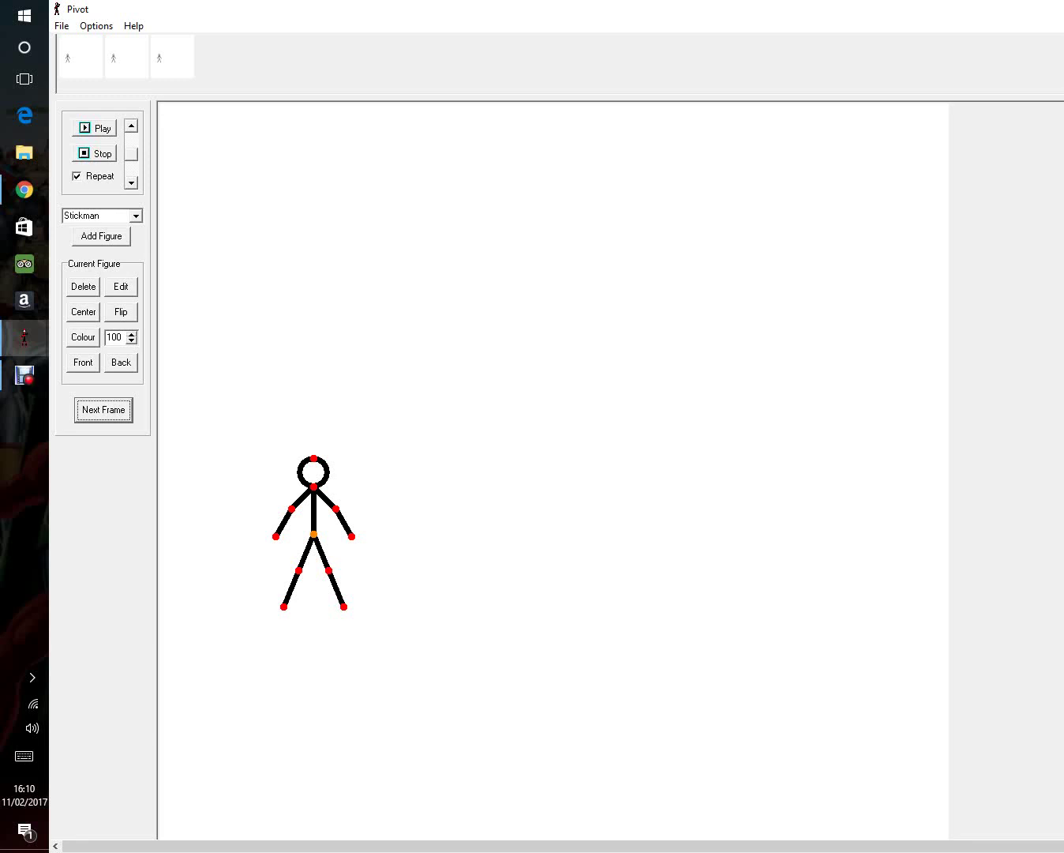
# - Bring both feet inward beneath the knees, shift the stickman slightly to the right and add three frames
pyautogui.moveTo(343, 606); pyautogui.dragTo(294, 610)
pyautogui.moveTo(313, 535); pyautogui.dragTo(340, 534)
pyautogui.press('Return')
pyautogui.press('Return')
pyautogui.press('Return')
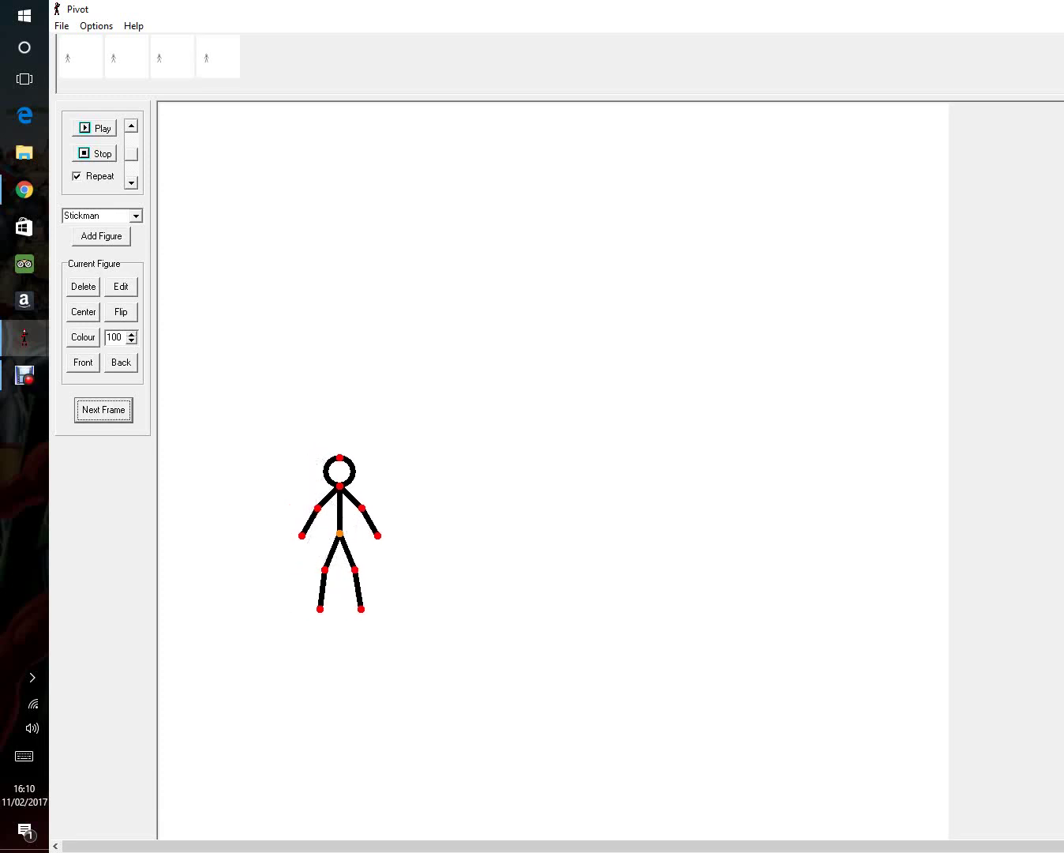
# - Step the front leg forward with the rear shin vertical, move the stickman further right and add three frames
pyautogui.moveTo(361, 608); pyautogui.dragTo(329, 610)
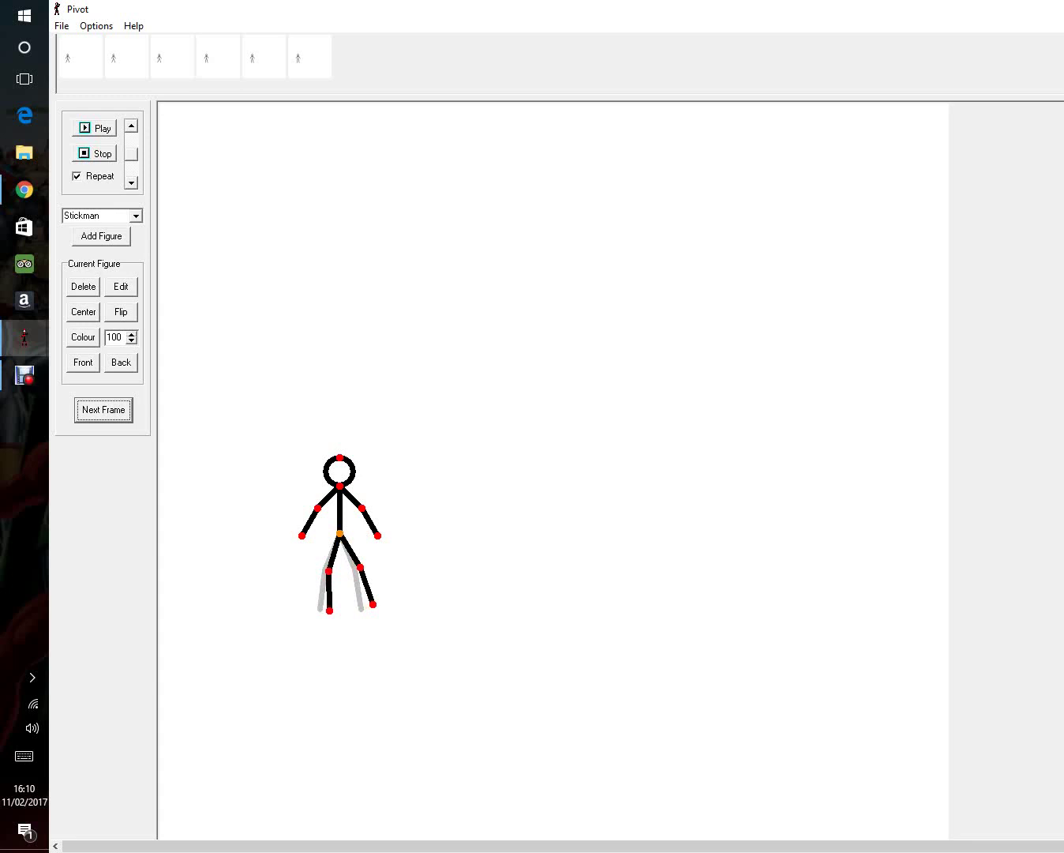
pyautogui.moveTo(339, 534); pyautogui.dragTo(377, 537)
pyautogui.press('Return')
pyautogui.press('Return')
pyautogui.press('Return')
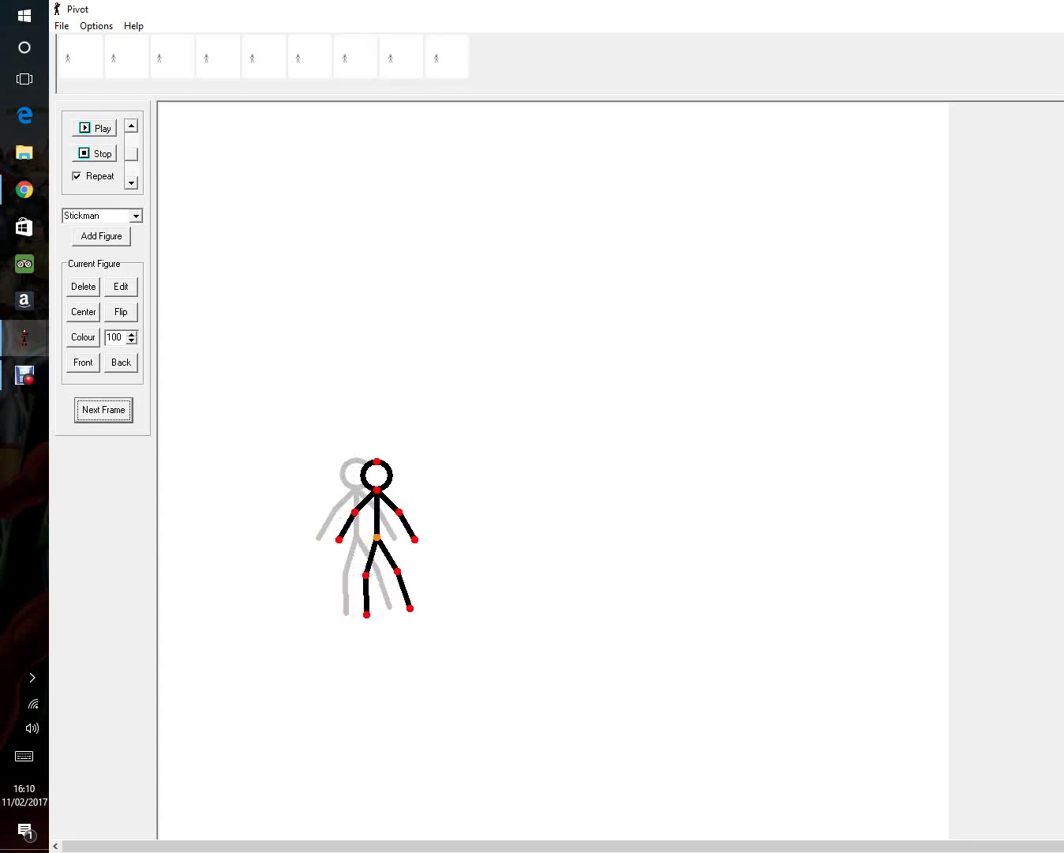
# - Swing the stickman's front leg higher forward from the hip and add three frames
pyautogui.moveTo(398, 570); pyautogui.dragTo(405, 564)
pyautogui.press('Return')
pyautogui.press('Return')
pyautogui.press('Return')
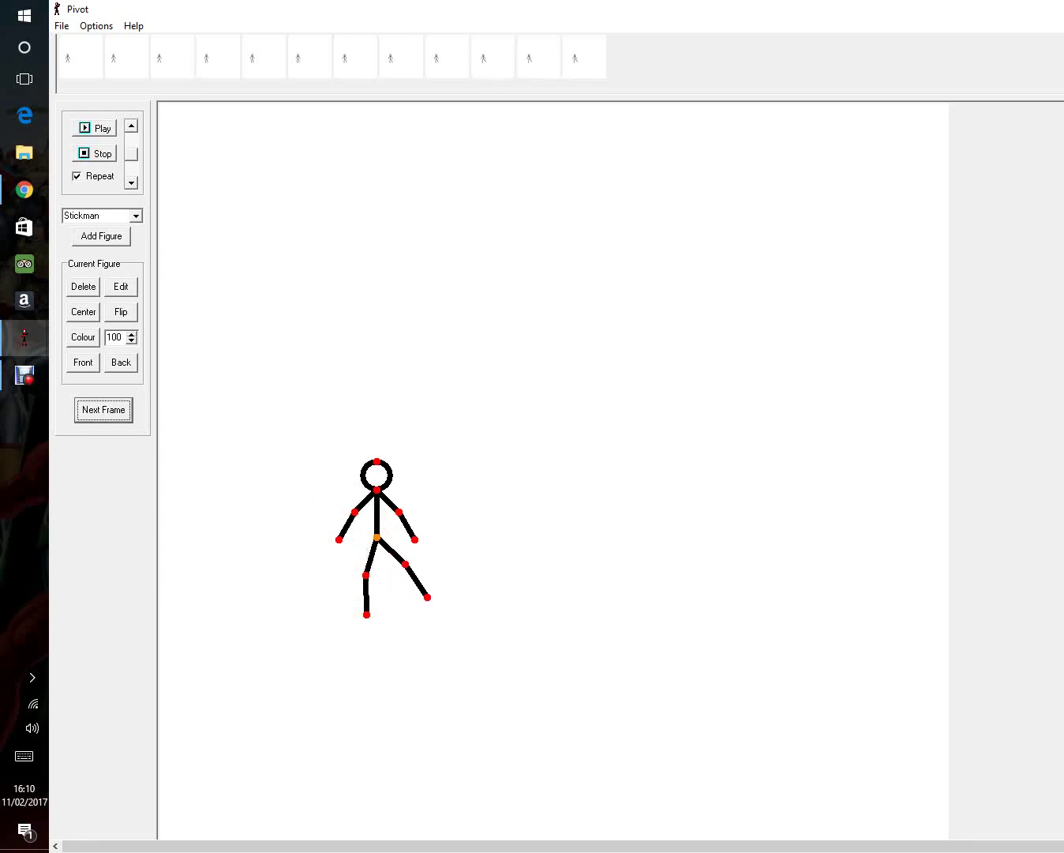
# - Lower the front foot, stretch the rear leg back and move the stickman forward, adding six frames along the way
pyautogui.moveTo(427, 597); pyautogui.dragTo(413, 604)
pyautogui.moveTo(376, 538); pyautogui.dragTo(410, 533)
pyautogui.press('Return')
pyautogui.press('Return')
pyautogui.press('Return')
pyautogui.press('Return')
pyautogui.press('Return')
pyautogui.press('Return')
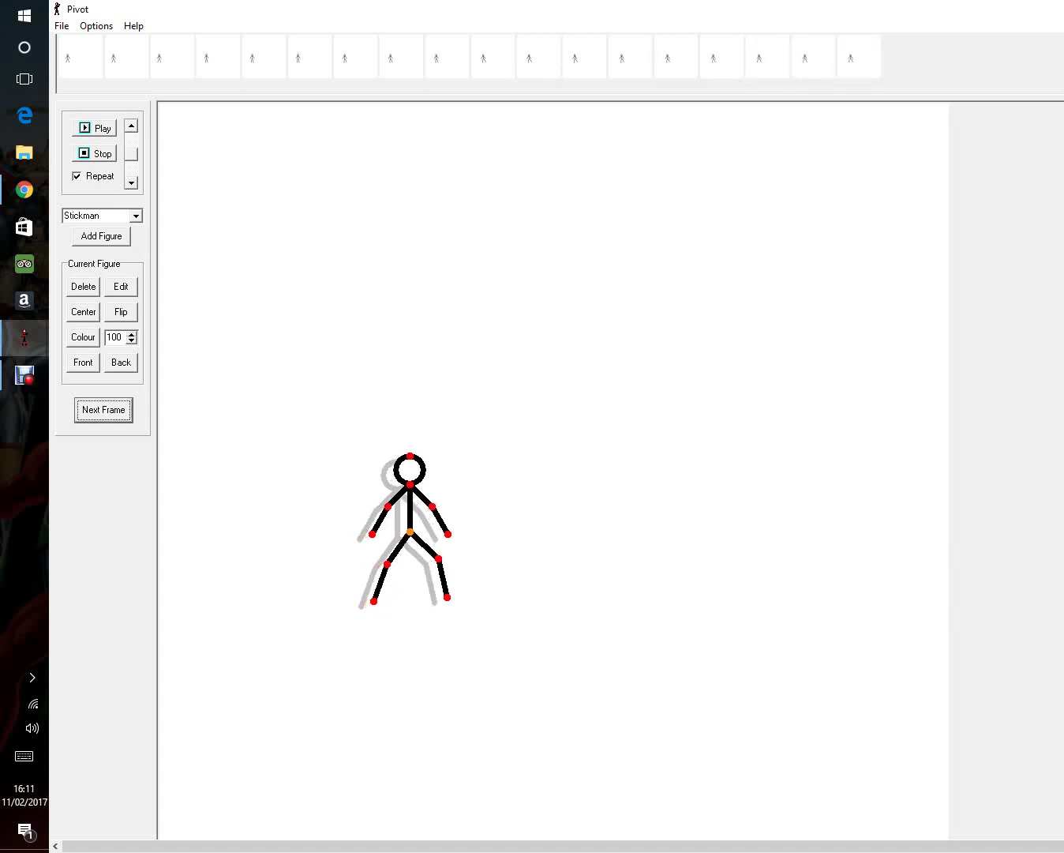
# - Tuck the rear foot in under its knee and lift the stickman off the ground, adding frames for each pose
pyautogui.moveTo(373, 601); pyautogui.dragTo(386, 603)
pyautogui.press('Return')
pyautogui.press('Return')
pyautogui.press('Return')
pyautogui.moveTo(410, 532); pyautogui.dragTo(379, 557)
pyautogui.press('Return')
pyautogui.press('Return')
pyautogui.click(103, 410)
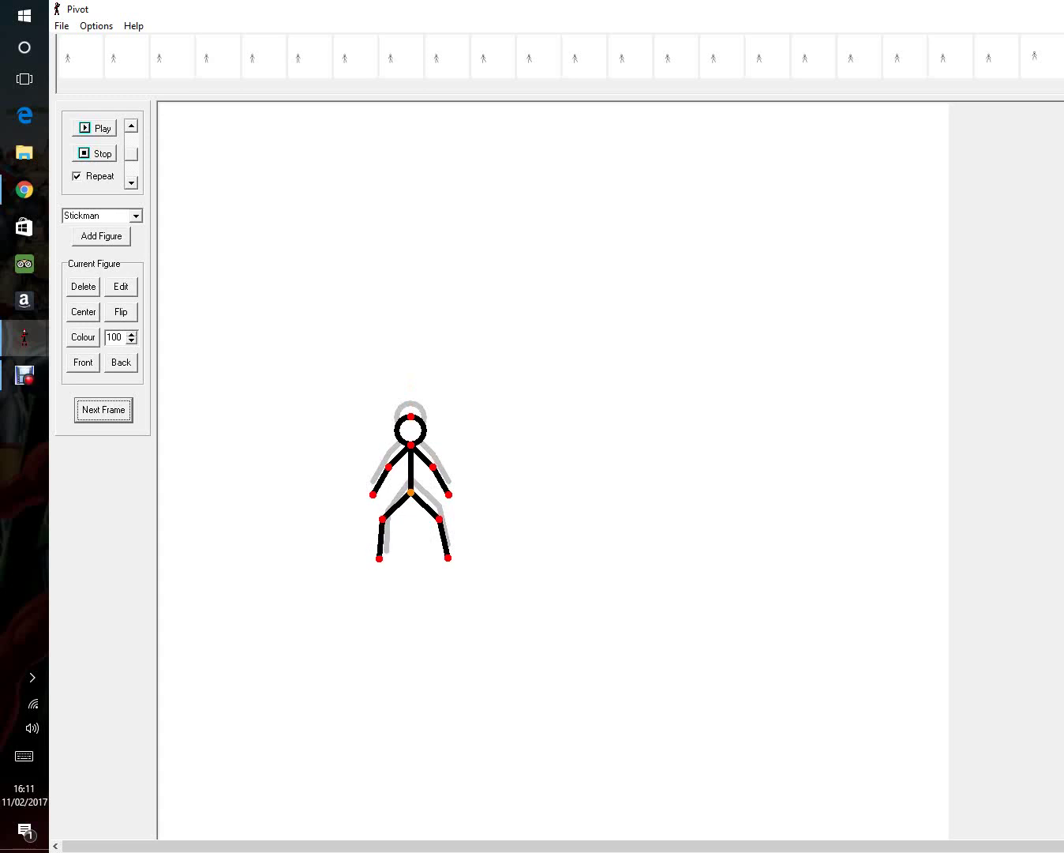
# - Bring the front shin to vertical and reposition the stickman by its hip for the jump, adding frames
pyautogui.moveTo(448, 557); pyautogui.dragTo(440, 557)
pyautogui.press('Return')
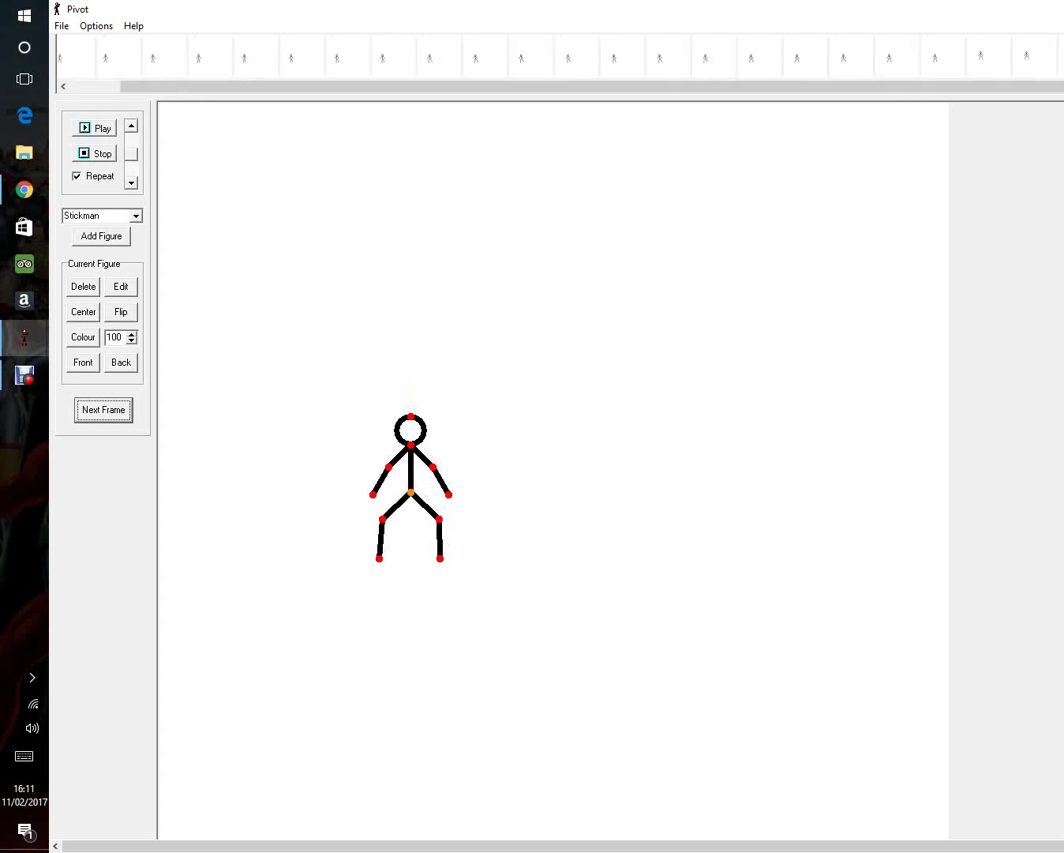
pyautogui.moveTo(411, 494); pyautogui.dragTo(464, 444)
pyautogui.click(103, 410)
pyautogui.click(104, 410)
pyautogui.click(103, 410)
# - Add frames of the jump, raising the stickman and leaning its torso forward in stages until it is horizontal
pyautogui.press('Return')
pyautogui.press('space')
pyautogui.press('space')
pyautogui.press('space')
pyautogui.press('Return')
pyautogui.press('Return')
pyautogui.press('Return')
pyautogui.press('Return')
pyautogui.press('Return')
pyautogui.press('Return')
pyautogui.press('Return')
pyautogui.press('Return')
pyautogui.press('Return')
pyautogui.press('Return')
pyautogui.press('Return')
pyautogui.press('Return')
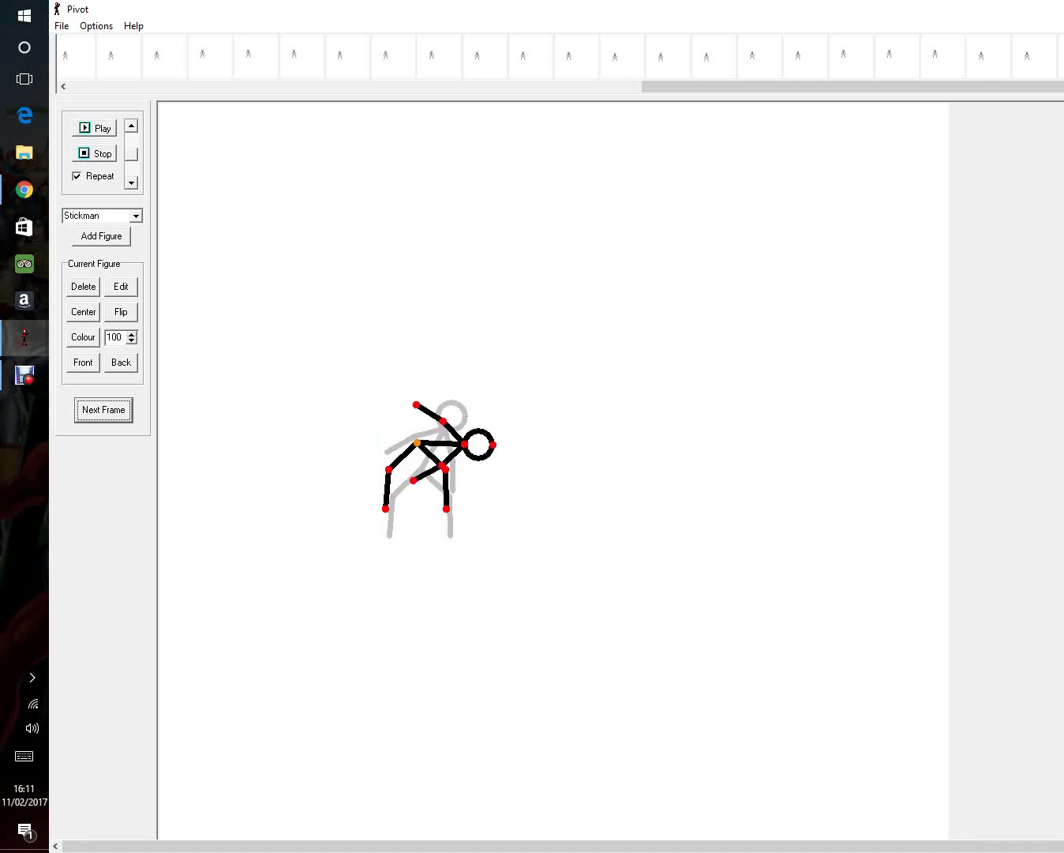
pyautogui.press('Return')
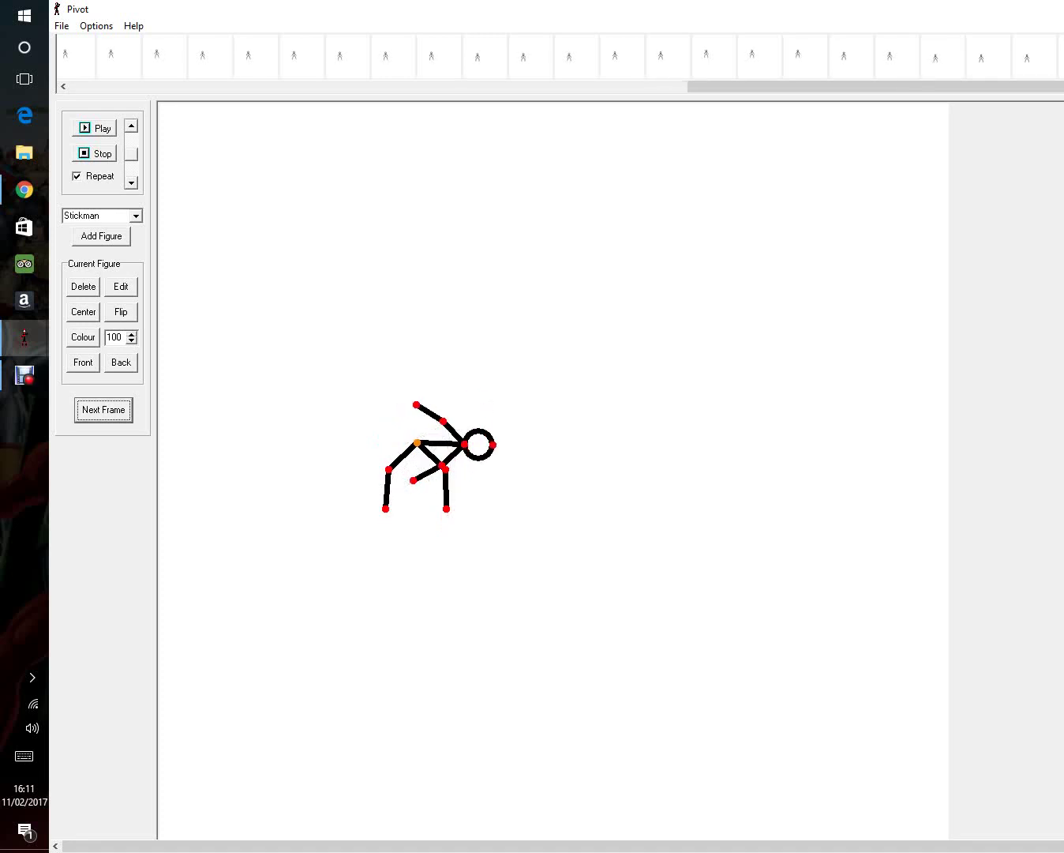
# - Swing both legs back behind the horizontal torso and add frames of the pose
pyautogui.moveTo(388, 470); pyautogui.dragTo(379, 432)
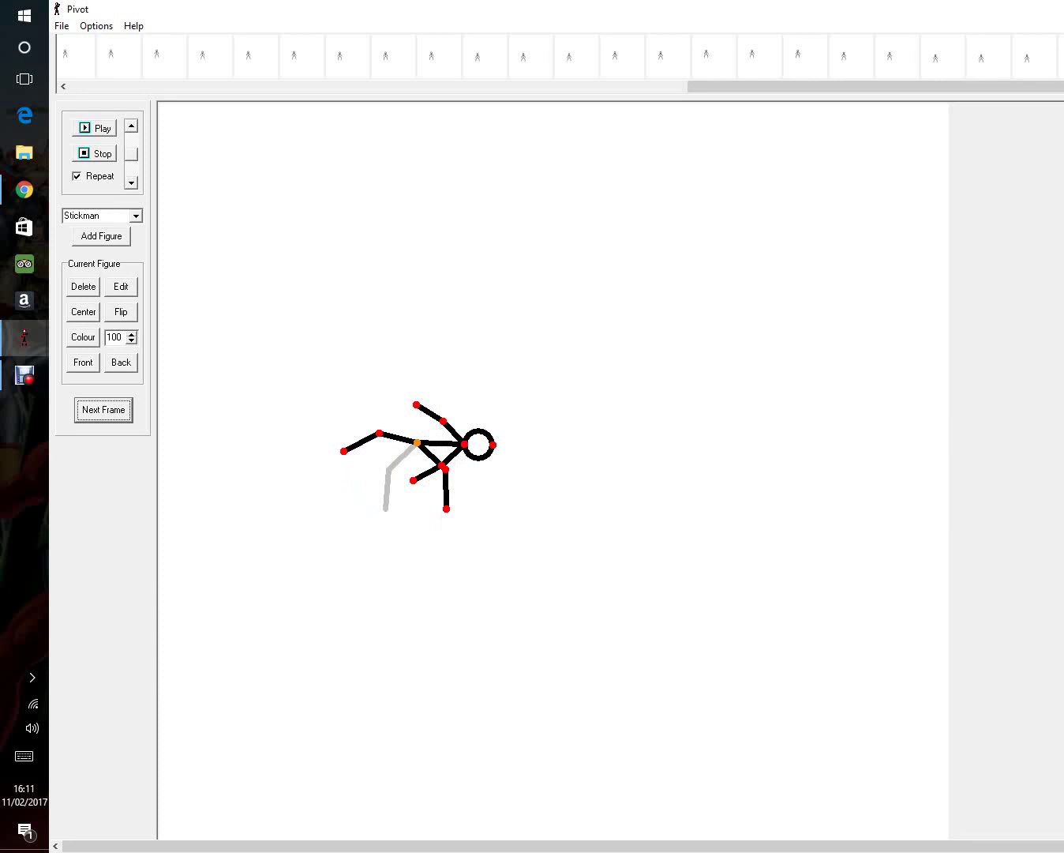
pyautogui.moveTo(446, 469); pyautogui.dragTo(387, 468)
pyautogui.press('Return')
pyautogui.press('Return')
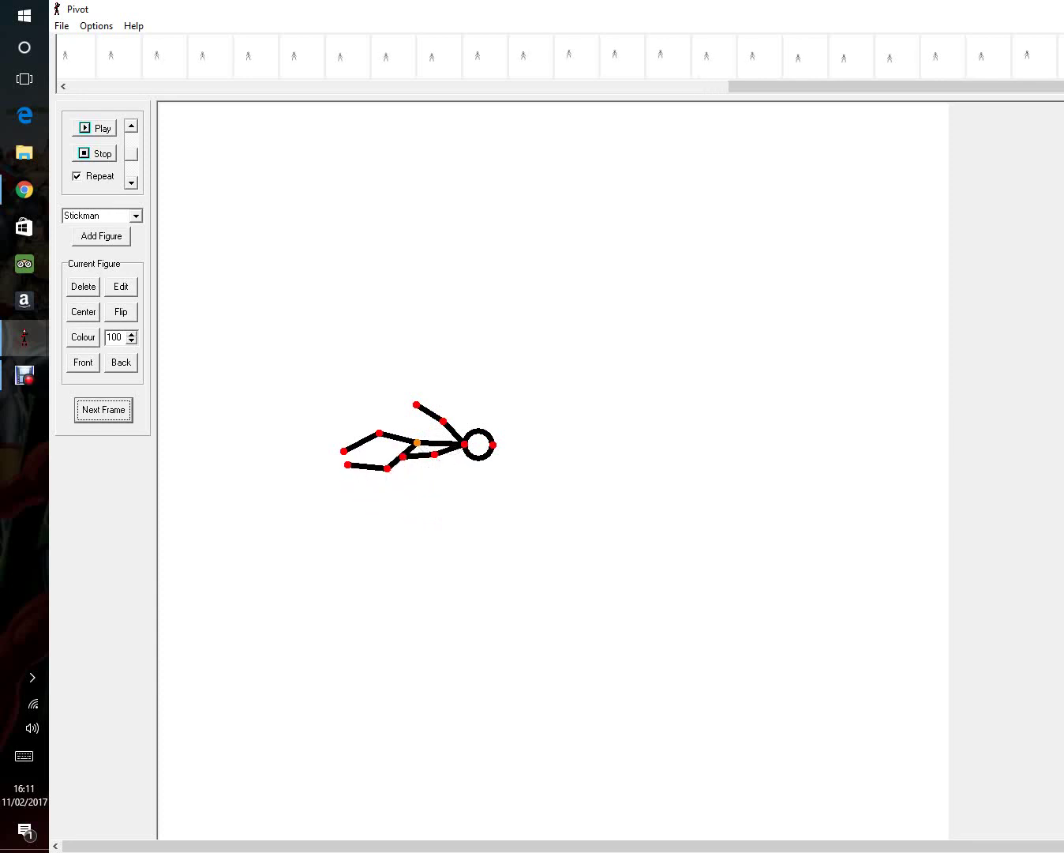
# - Tilt the torso diagonally head-down and raise both legs up behind the hip, adding frames for each pose
pyautogui.moveTo(434, 455); pyautogui.dragTo(448, 477)
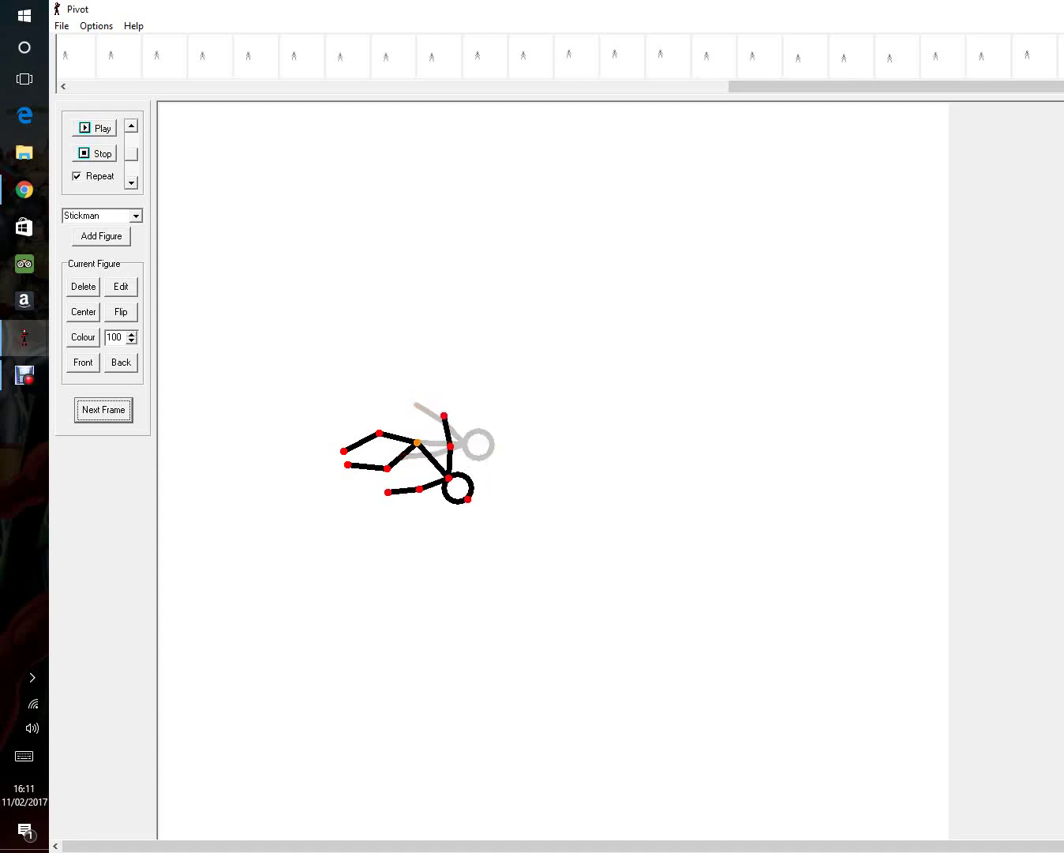
pyautogui.press('Return')
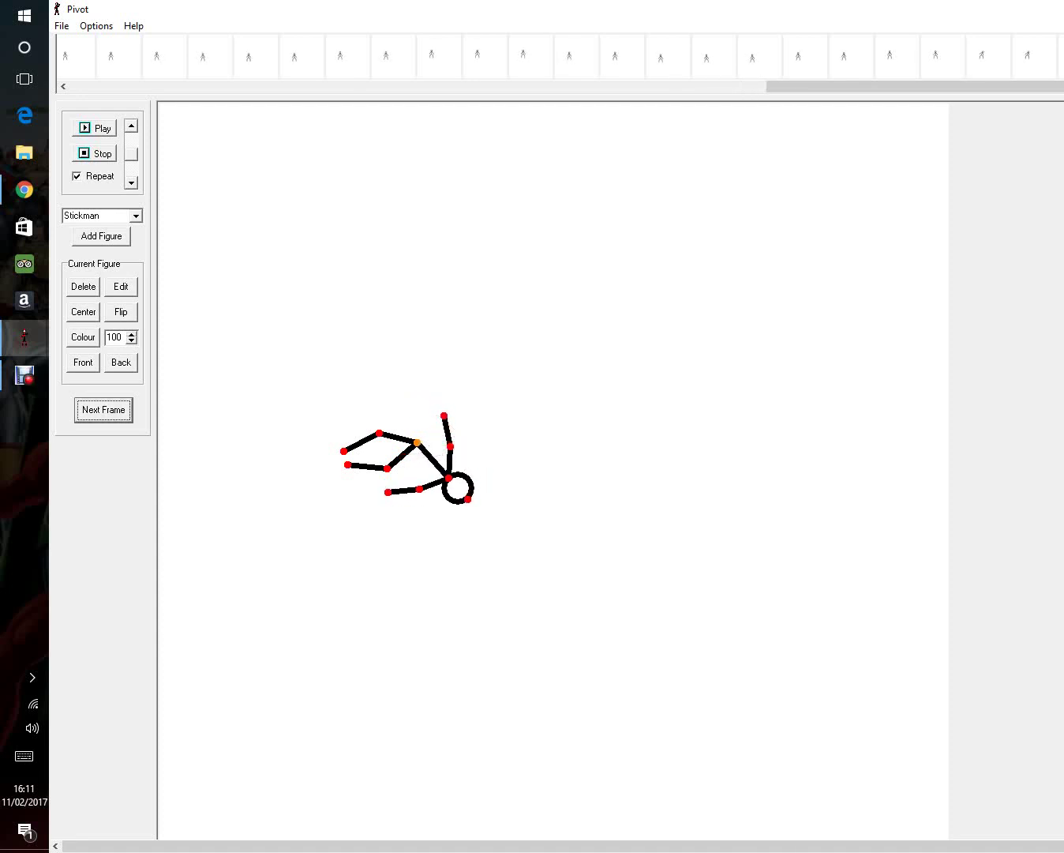
pyautogui.moveTo(379, 431); pyautogui.dragTo(406, 403)
pyautogui.moveTo(387, 468); pyautogui.dragTo(430, 435)
pyautogui.press('Return')
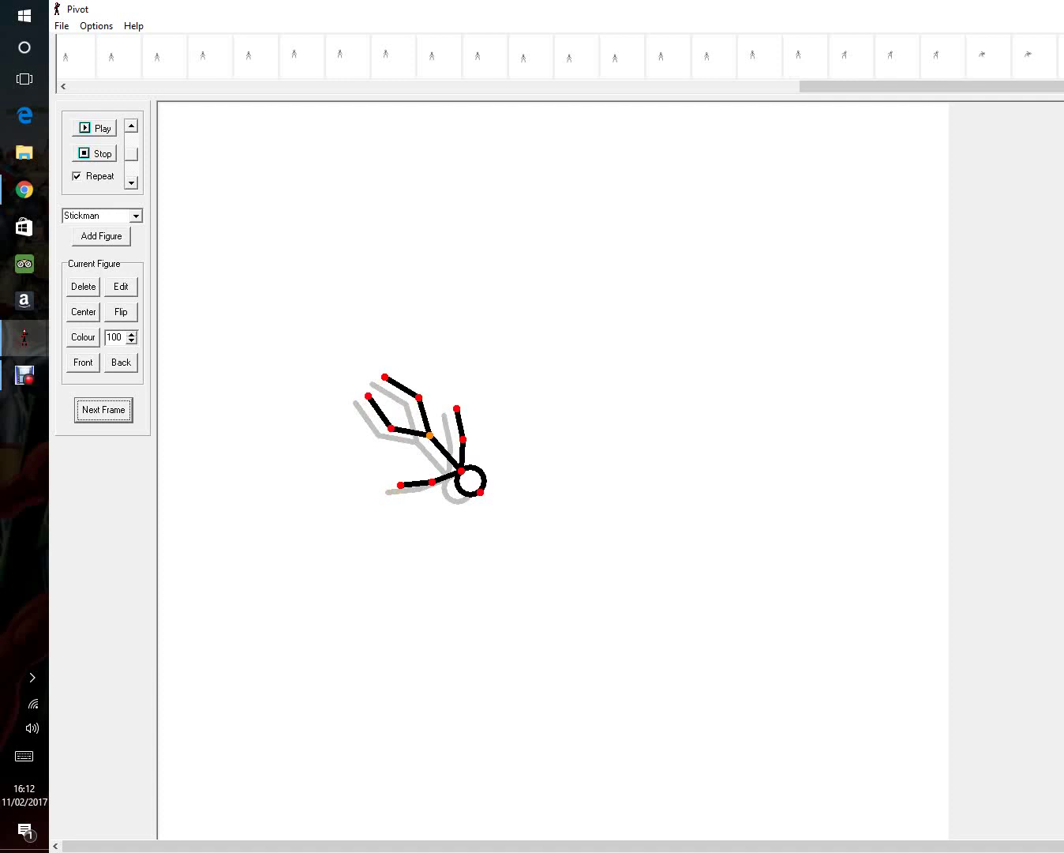
# - Rotate the torso until the stickman is upside down, swing its legs above the hip and add frames
pyautogui.moveTo(462, 471); pyautogui.dragTo(428, 482)
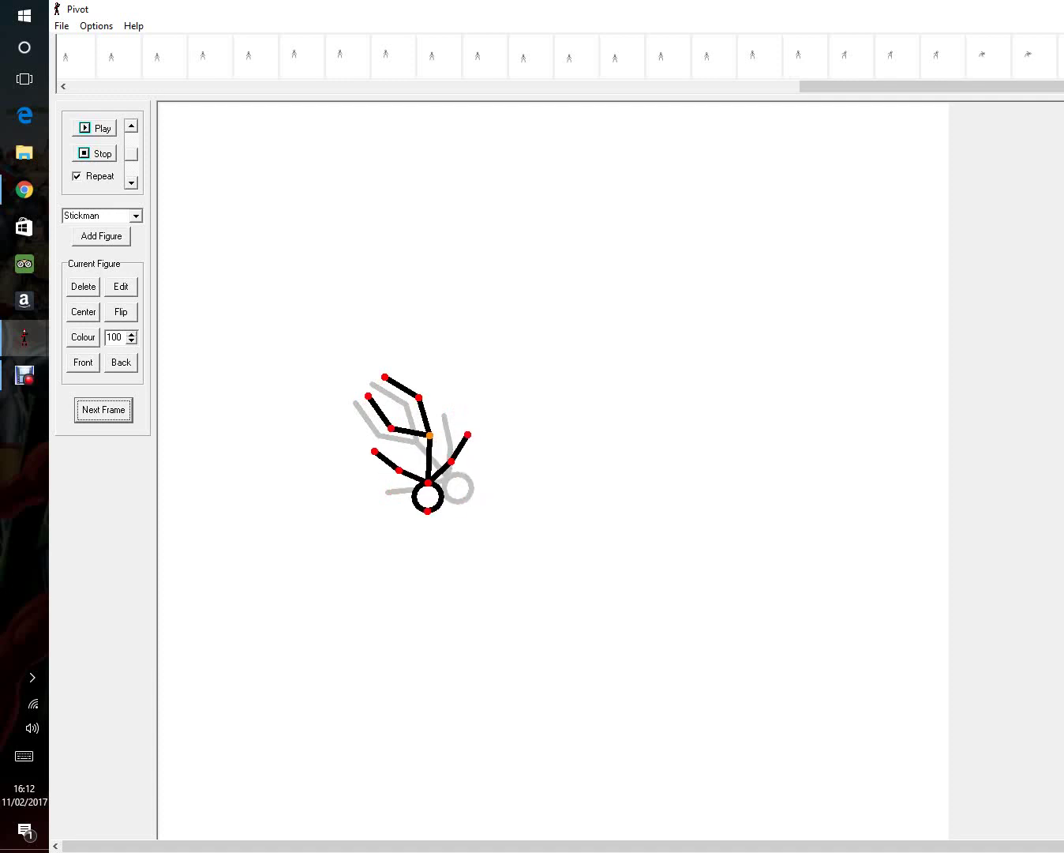
pyautogui.moveTo(418, 398); pyautogui.dragTo(398, 412)
pyautogui.click(103, 411)
pyautogui.click(104, 409)
pyautogui.click(103, 410)
pyautogui.click(103, 411)
pyautogui.click(103, 410)
pyautogui.click(103, 411)
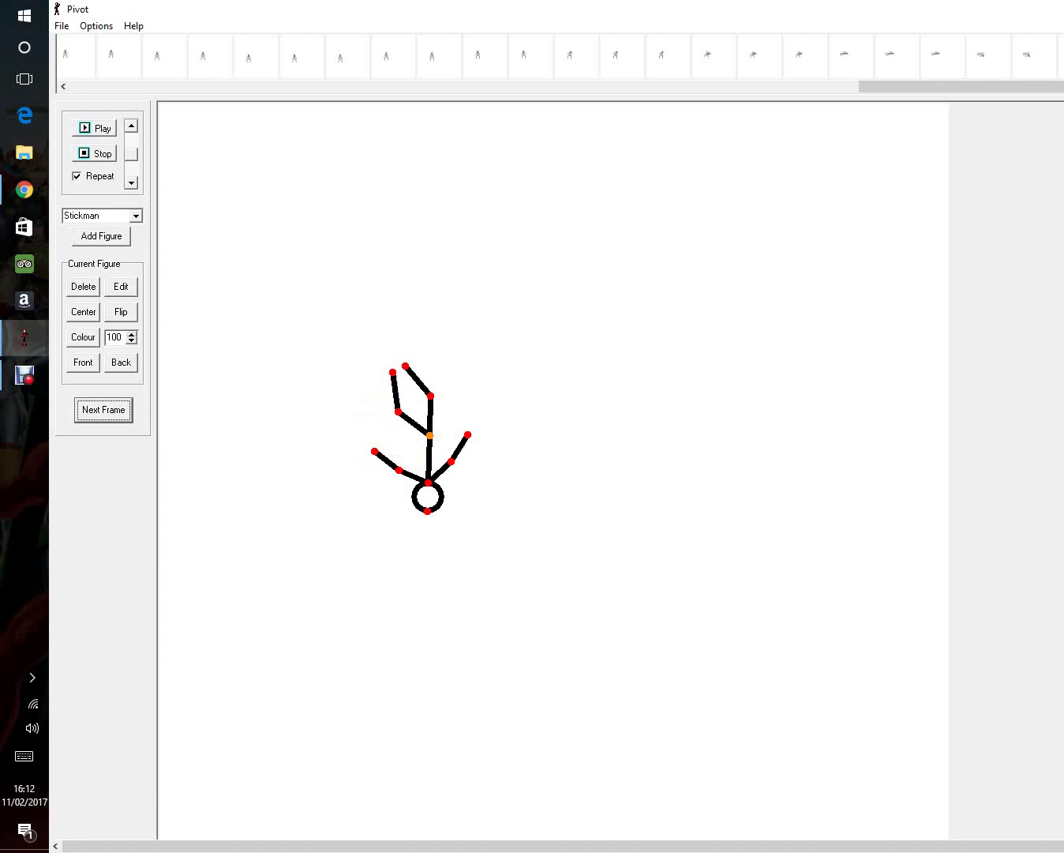
# - Rotate the torso past upside down so the head points left, and add three frames
pyautogui.moveTo(427, 482); pyautogui.dragTo(386, 451)
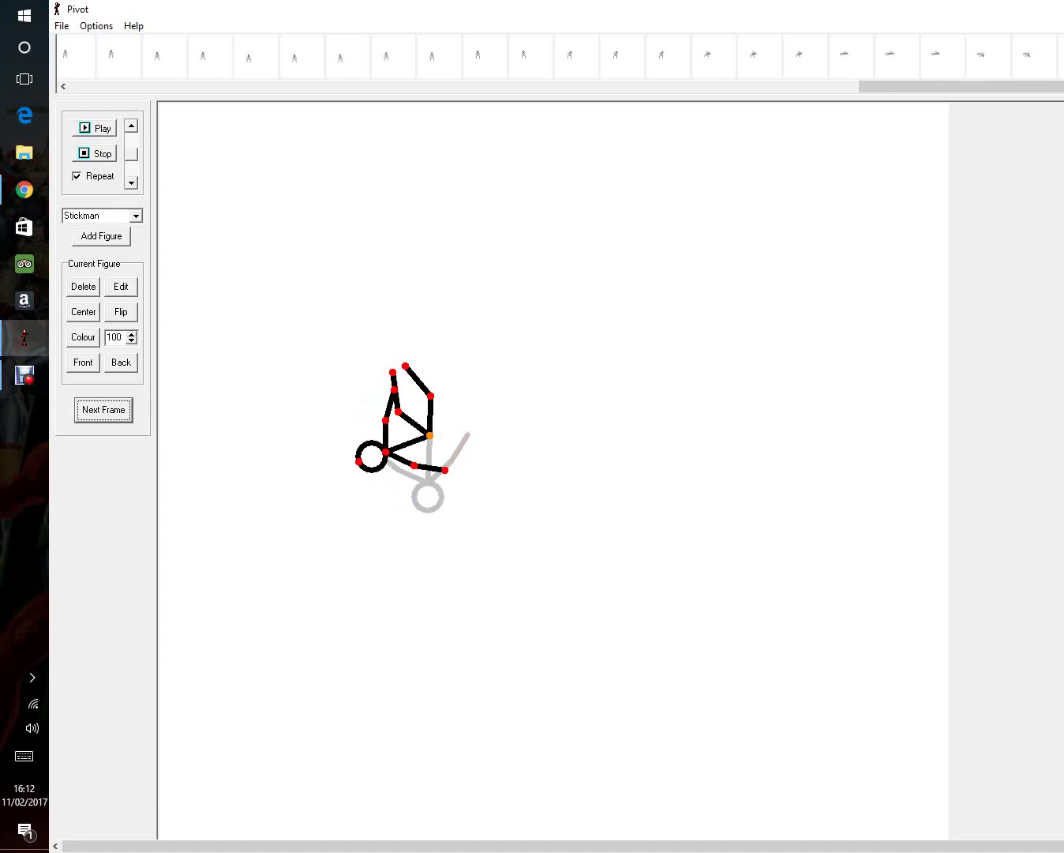
pyautogui.click(104, 410)
pyautogui.click(103, 410)
pyautogui.click(103, 410)
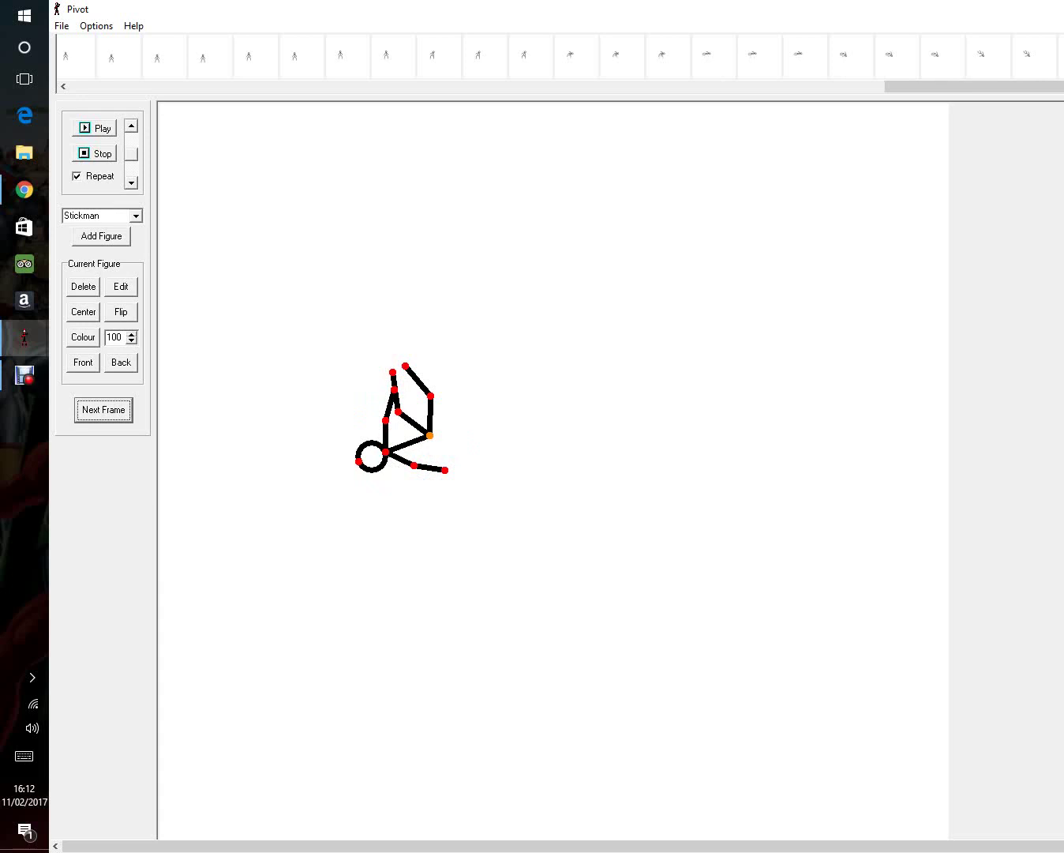
# - Swing both legs over to the right of the hip, rotate the head slightly above hip level and add frames
pyautogui.moveTo(431, 395); pyautogui.dragTo(469, 438)
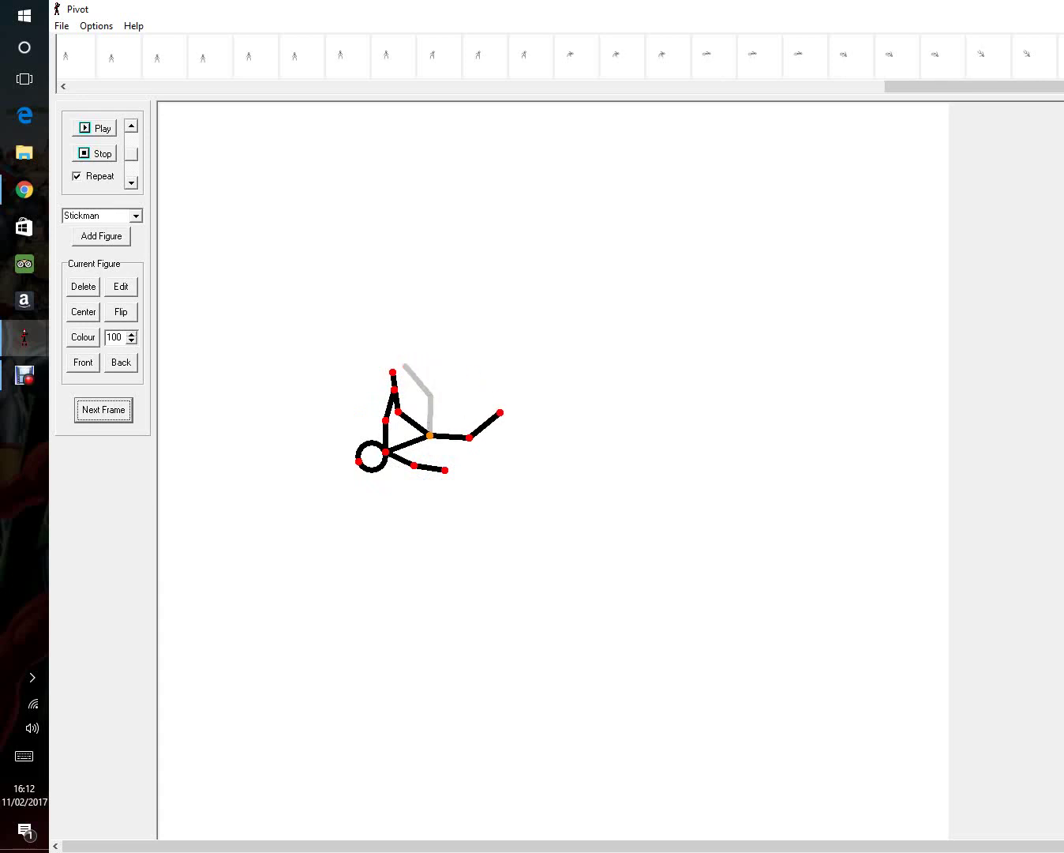
pyautogui.moveTo(398, 412); pyautogui.dragTo(467, 424)
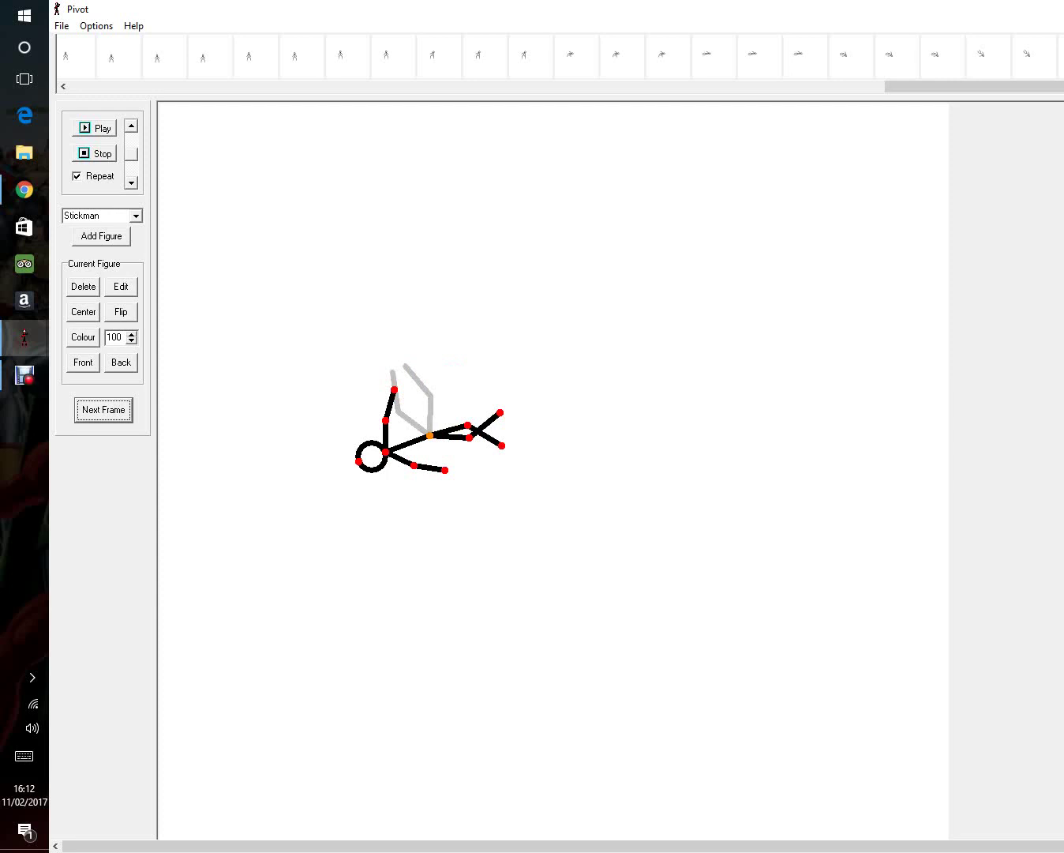
pyautogui.moveTo(385, 452); pyautogui.dragTo(386, 418)
pyautogui.press('Return')
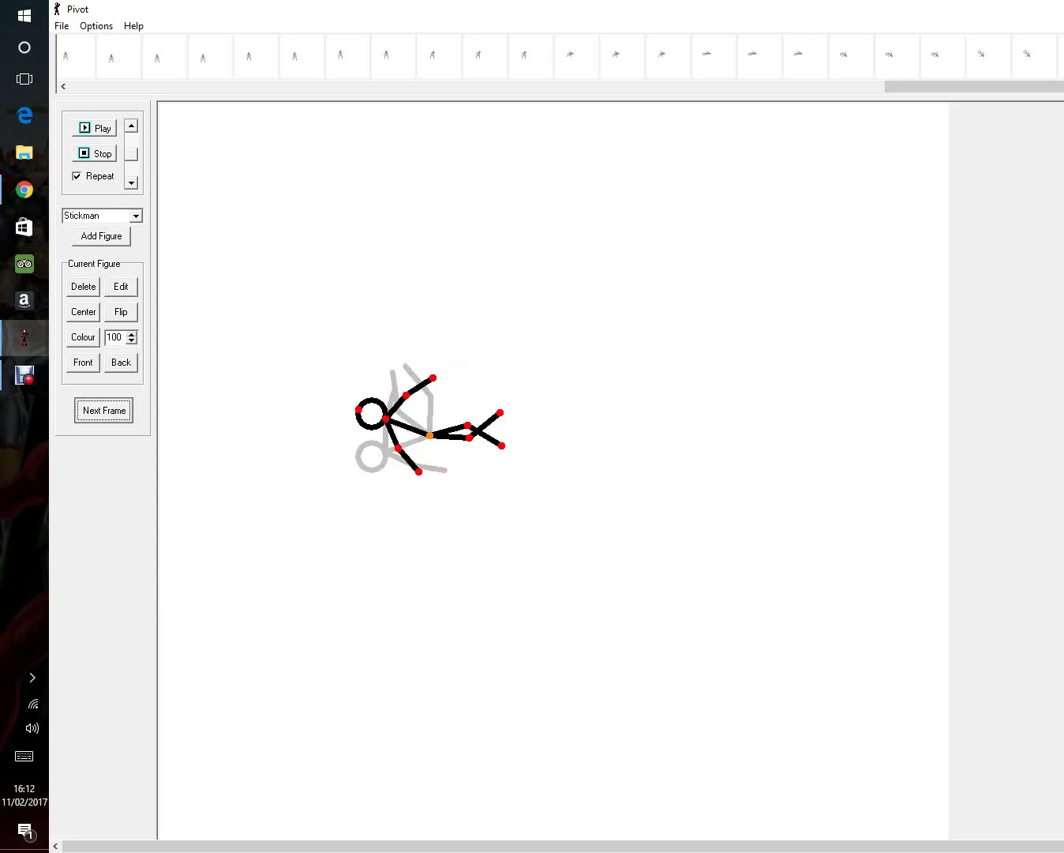
# - Lower one leg below the hip and rotate the torso to nearly upright, adding frames after each change
pyautogui.moveTo(469, 437); pyautogui.dragTo(447, 471)
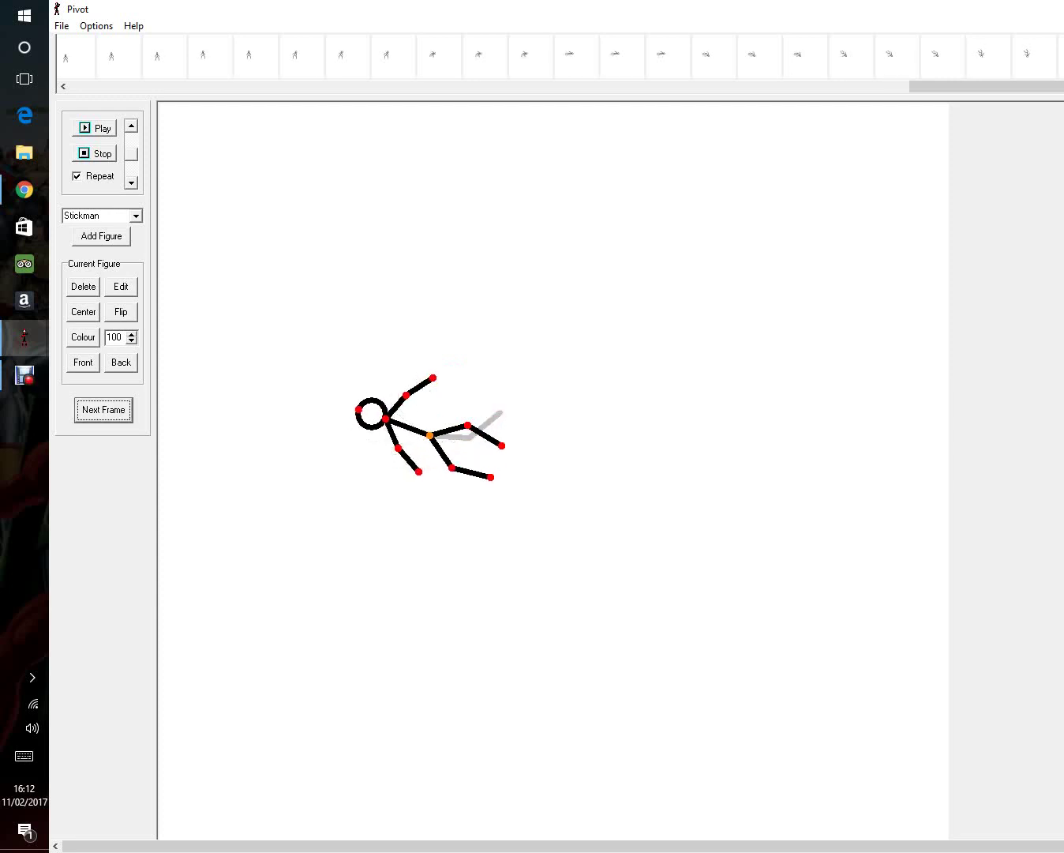
pyautogui.press('Return')
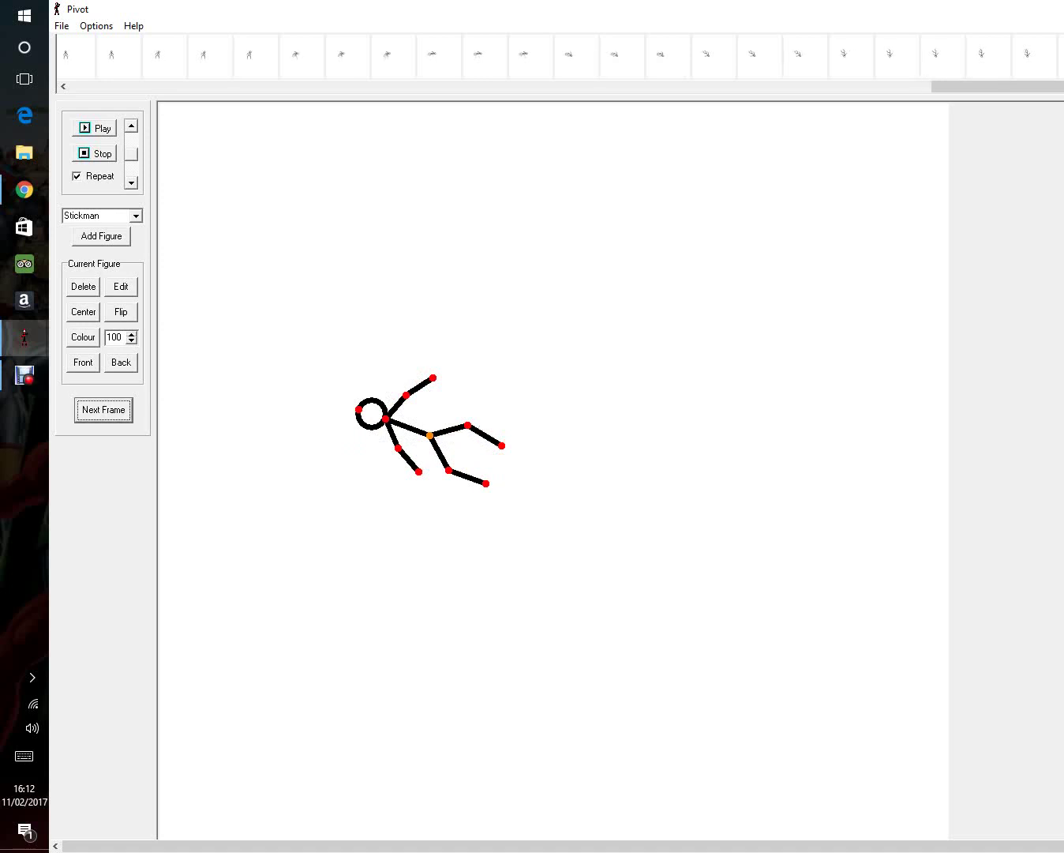
pyautogui.moveTo(386, 417); pyautogui.dragTo(412, 391)
pyautogui.press('Return')
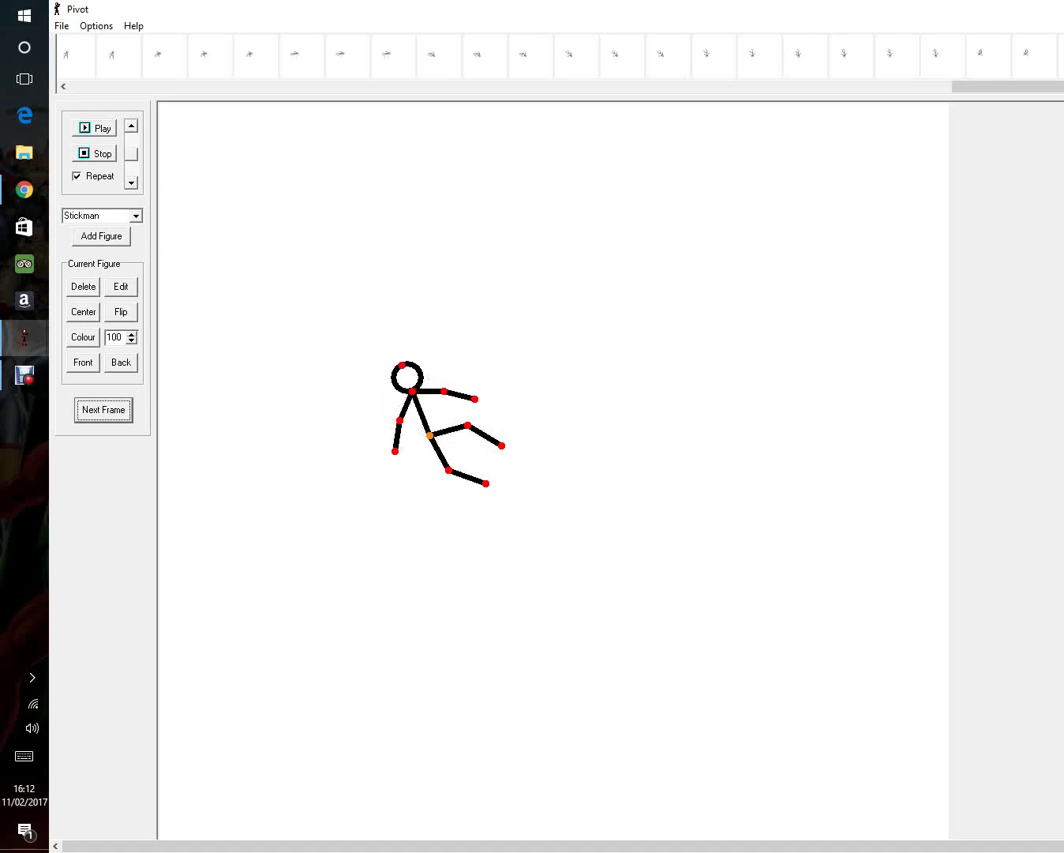
# - Bring both legs down beneath the hip with the knees bent and add frames of the pose
pyautogui.moveTo(448, 470); pyautogui.dragTo(416, 473)
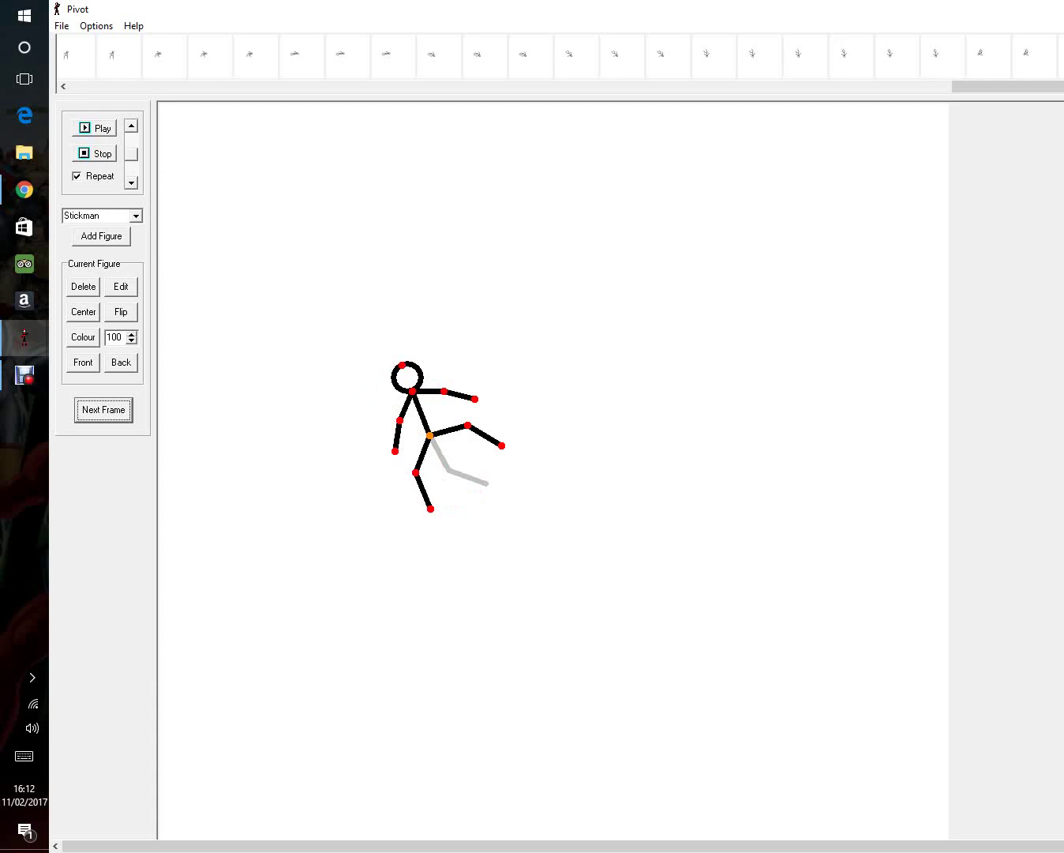
pyautogui.moveTo(468, 425); pyautogui.dragTo(457, 463)
pyautogui.press('Return')
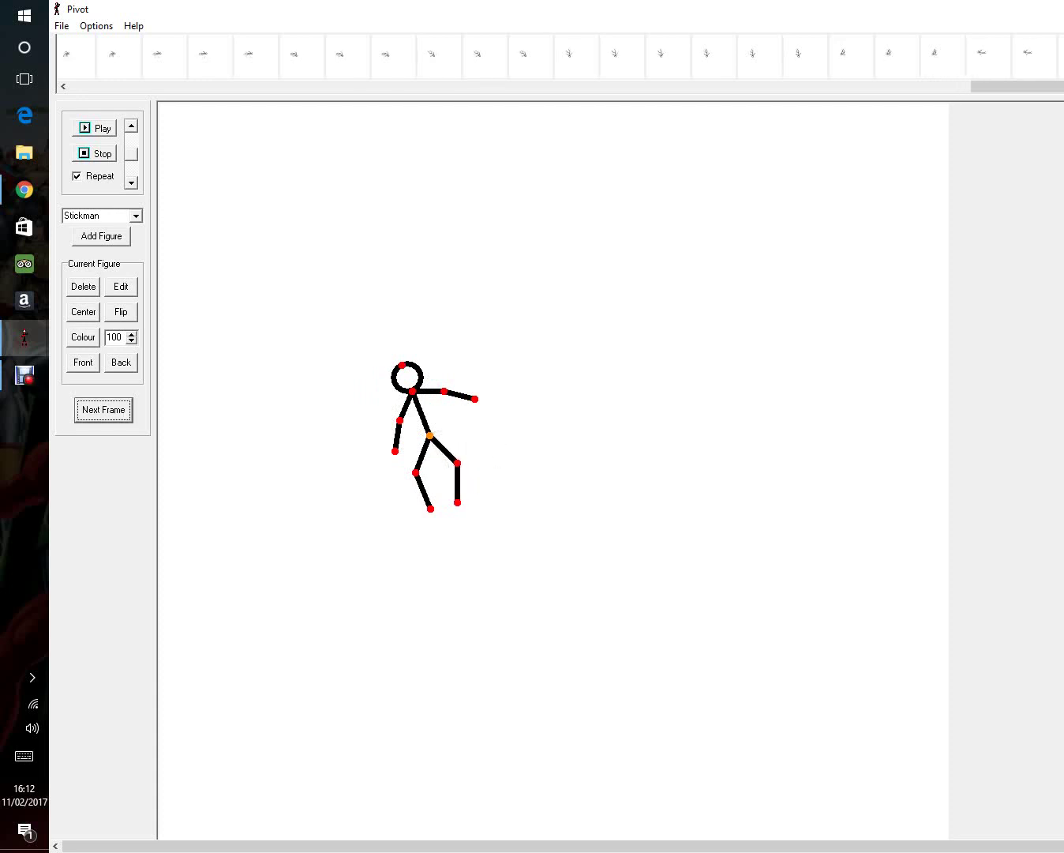
# - Straighten the torso upright and spread the rear leg outward into a landing stance, adding frames for each pose
pyautogui.moveTo(412, 391); pyautogui.dragTo(433, 387)
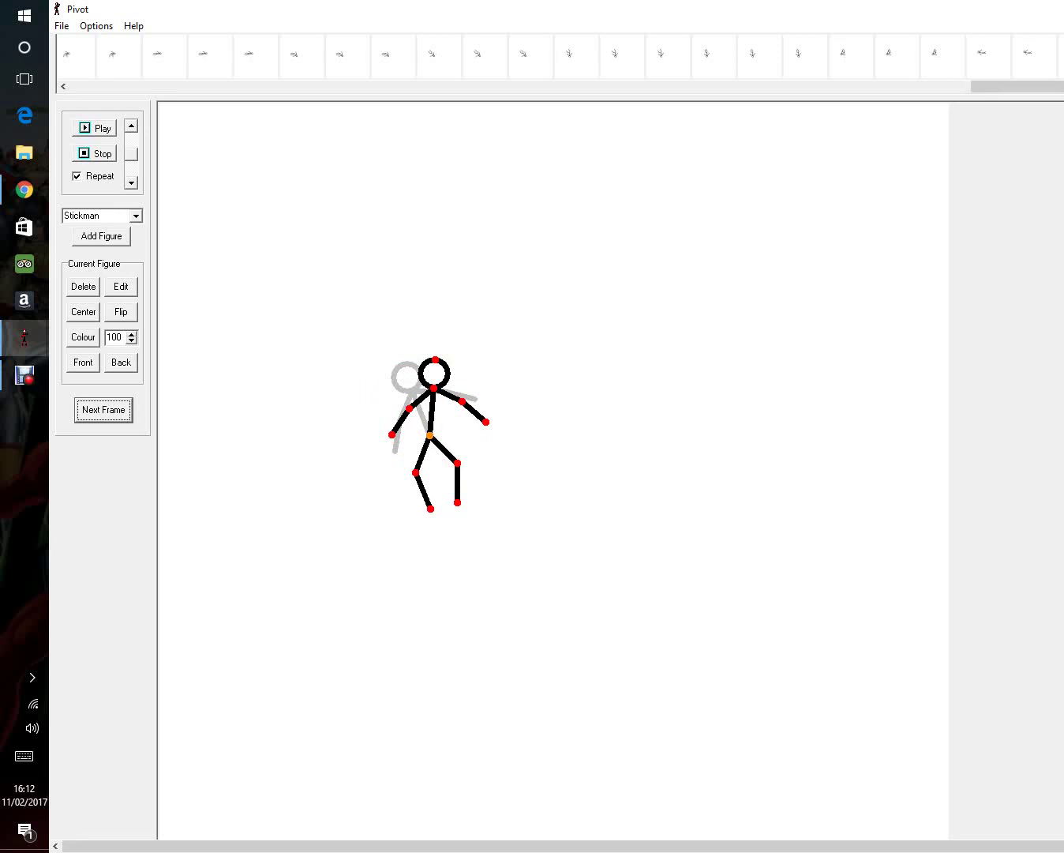
pyautogui.press('Return')
pyautogui.moveTo(416, 472); pyautogui.dragTo(402, 462)
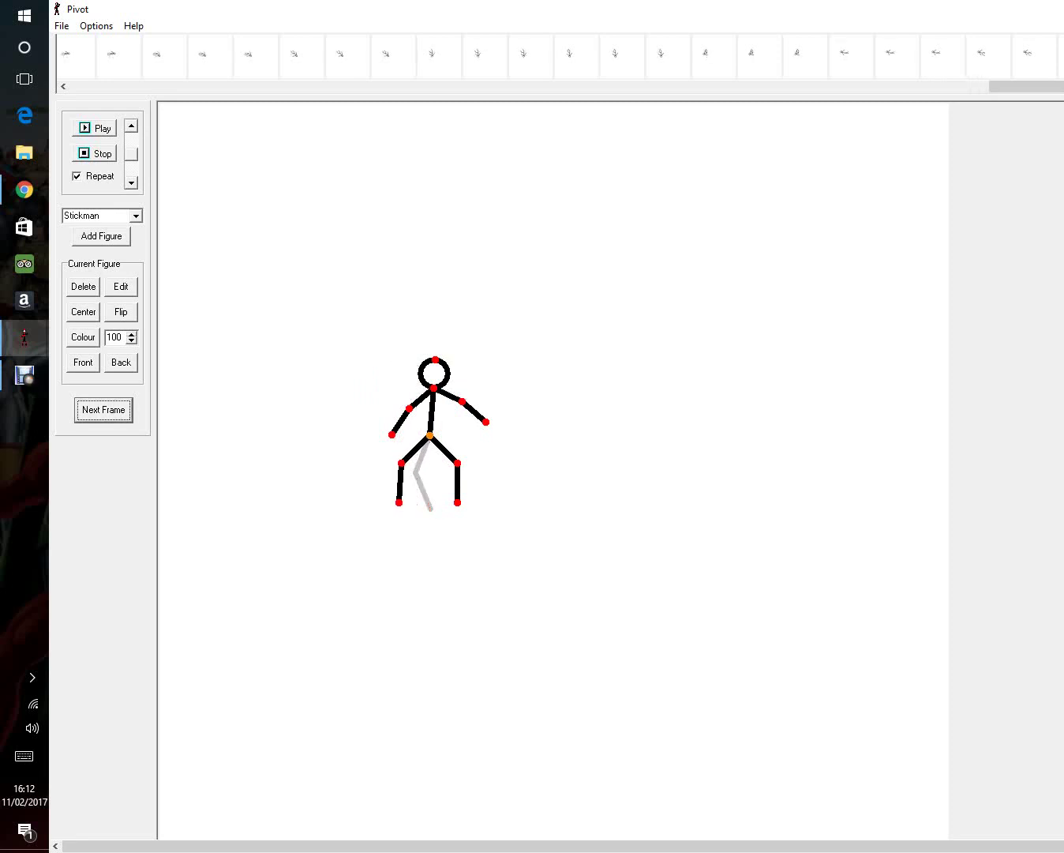
pyautogui.press('Return')
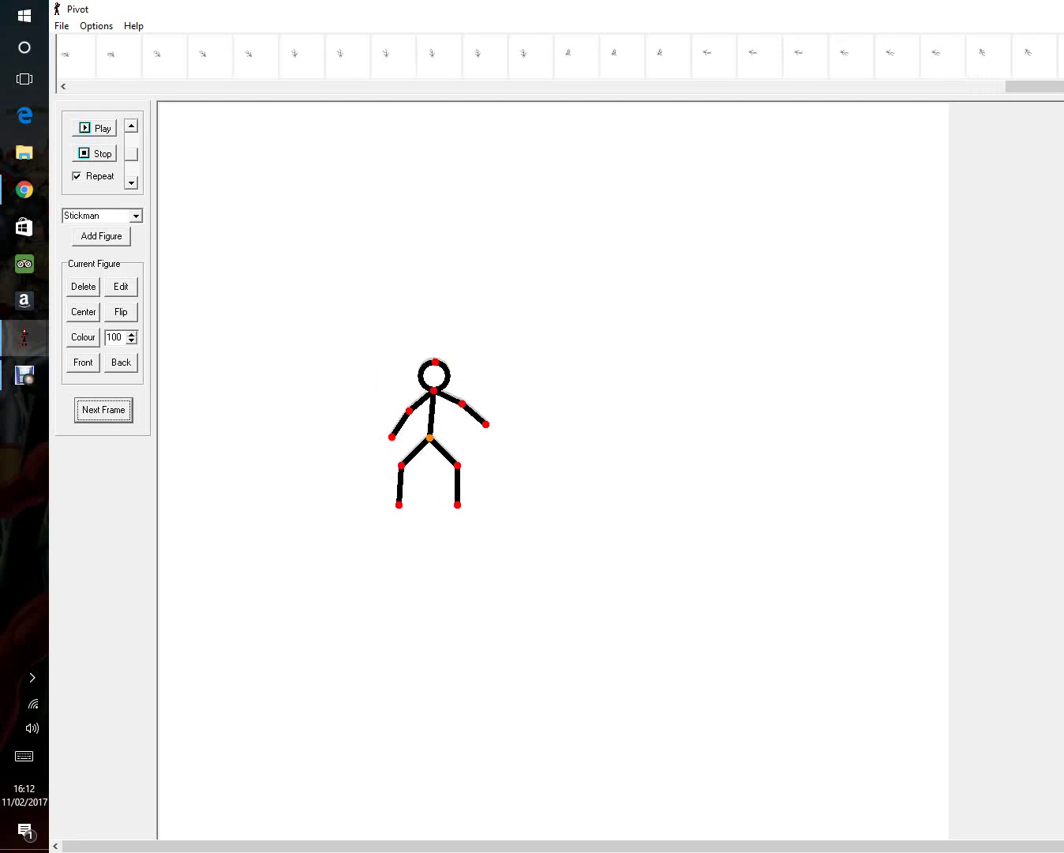
# - Lower the stickman toward the ground over a series of added frames and play the animation
pyautogui.moveTo(430, 435)
pyautogui.mouseDown()
pyautogui.moveTo(435, 464)
pyautogui.moveTo(433, 396)
pyautogui.moveTo(431, 458)
pyautogui.mouseUp()
pyautogui.press('Return')
pyautogui.press('Return')
pyautogui.press('Return')
pyautogui.press('Return')
pyautogui.press('Return')
pyautogui.press('Return')
pyautogui.press('Return')
pyautogui.press('Return')
pyautogui.press('Return')
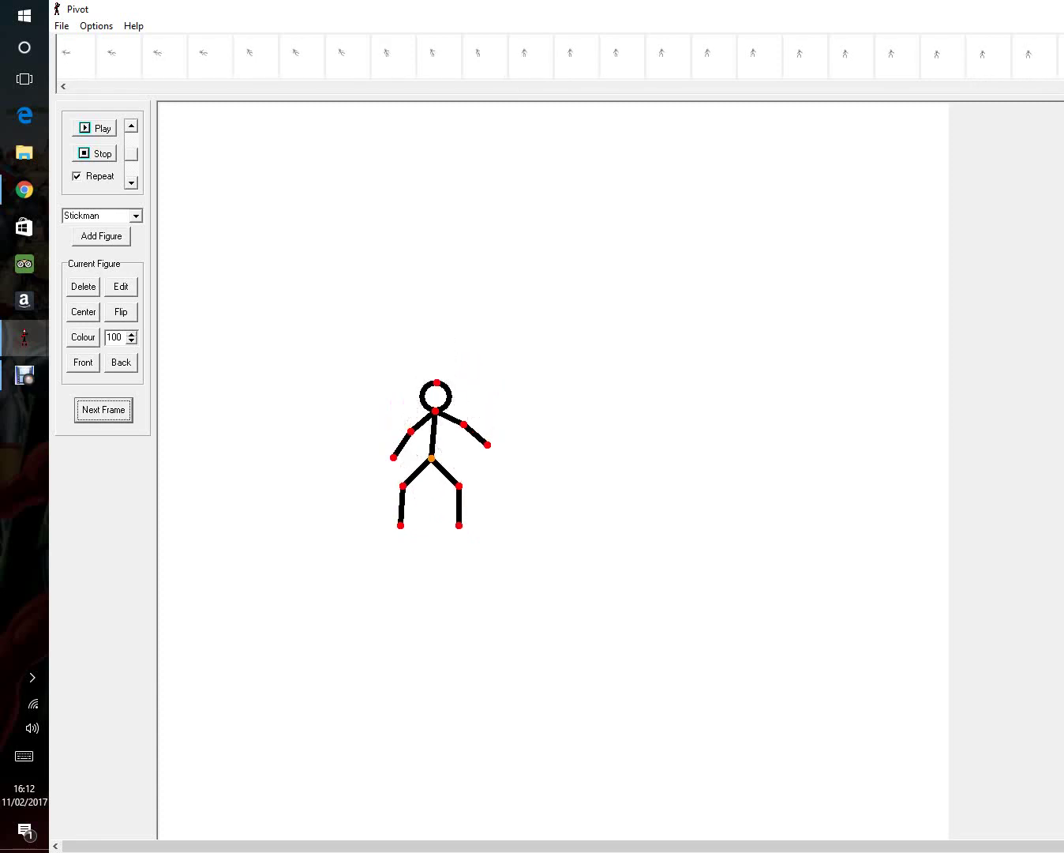
pyautogui.press('Return')
pyautogui.press('Return')
pyautogui.click(96, 128)
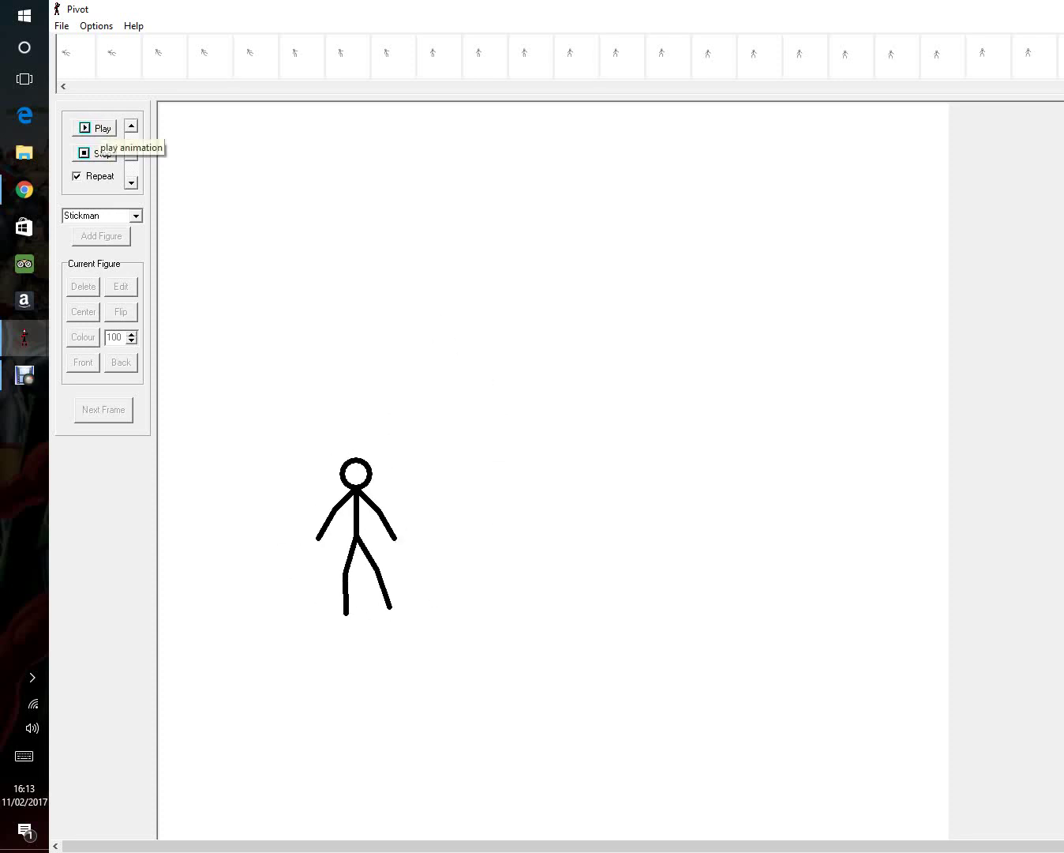
# - Stop the playback, add a second Stickman figure and place it partly beyond the canvas's right edge
pyautogui.click(94, 153)
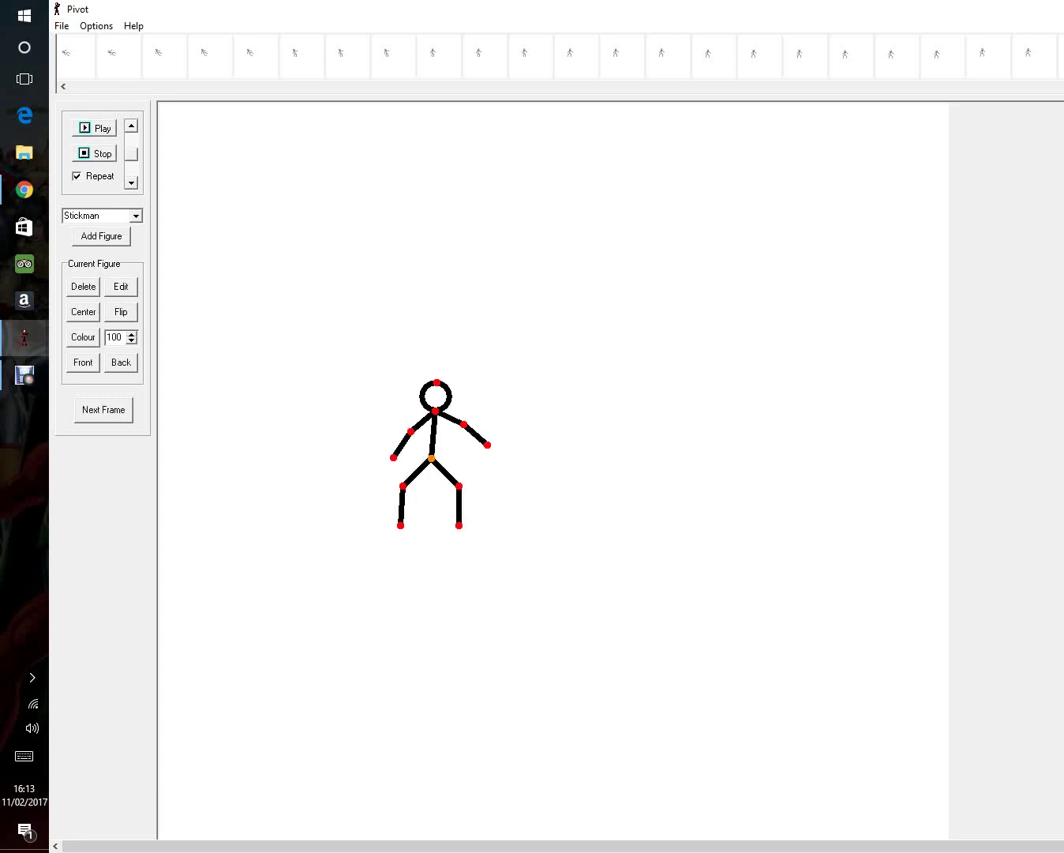
pyautogui.click(136, 215)
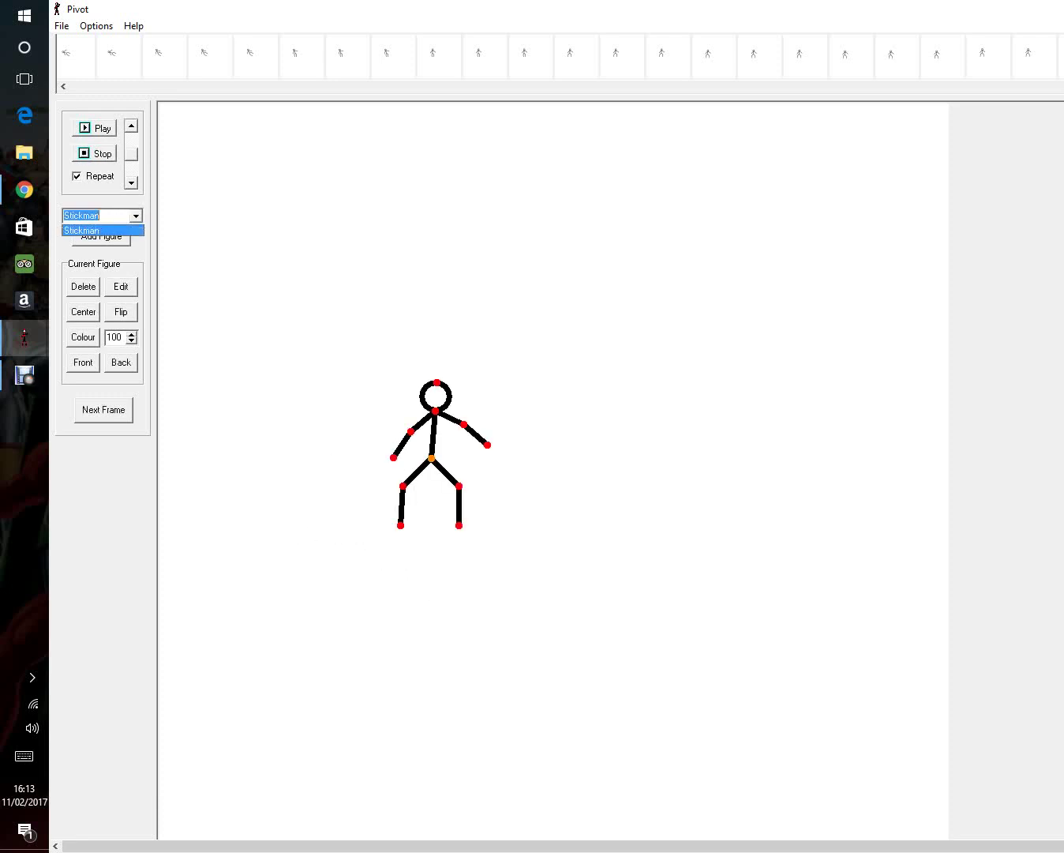
pyautogui.click(102, 230)
pyautogui.click(101, 236)
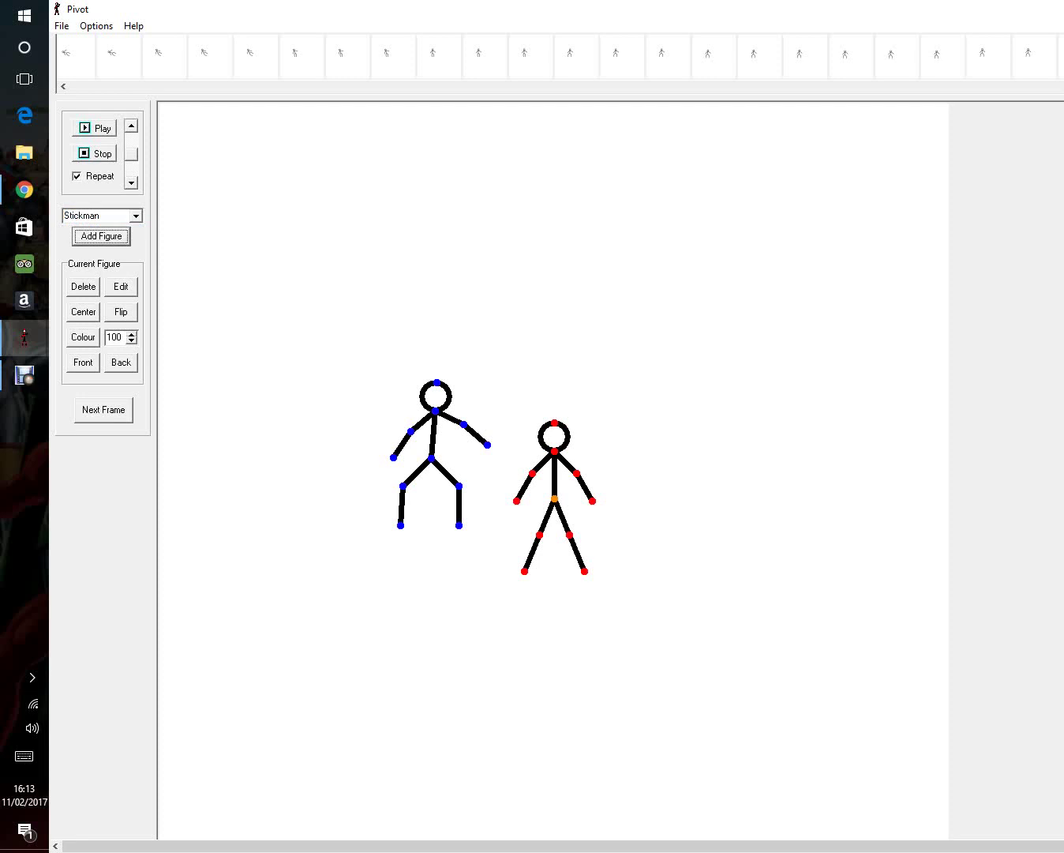
pyautogui.moveTo(555, 498); pyautogui.dragTo(961, 470)
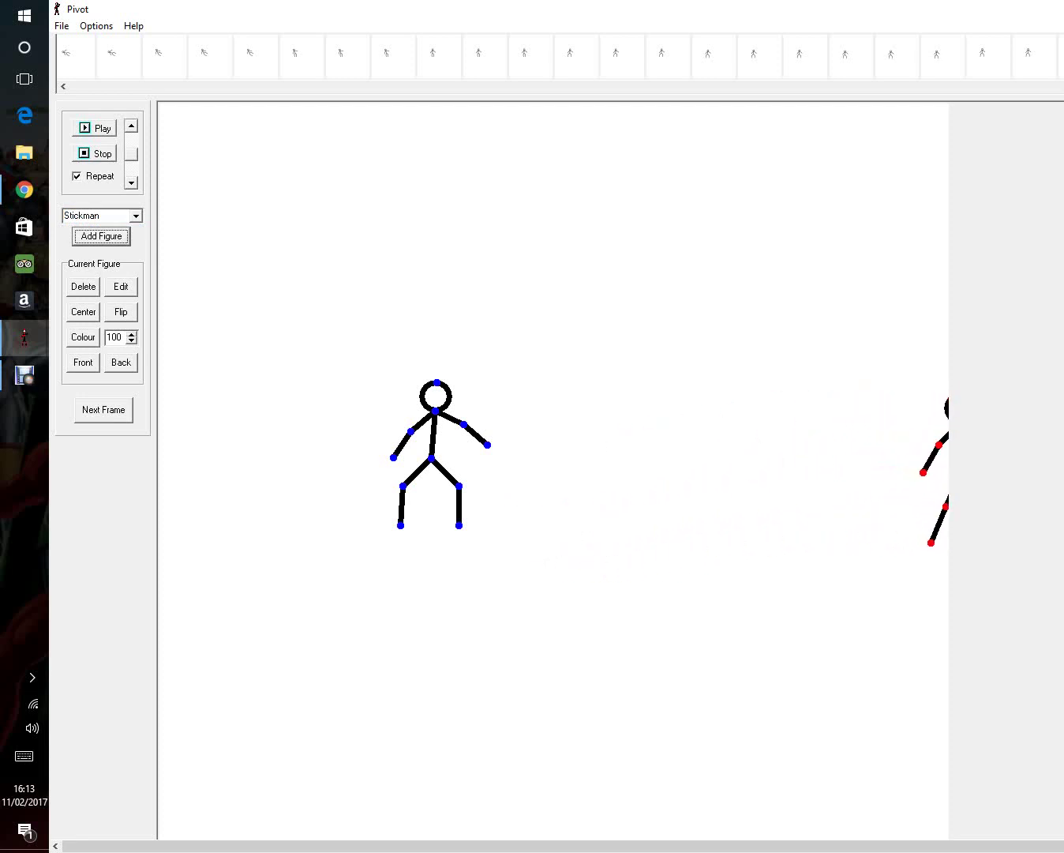
pyautogui.press('Return')
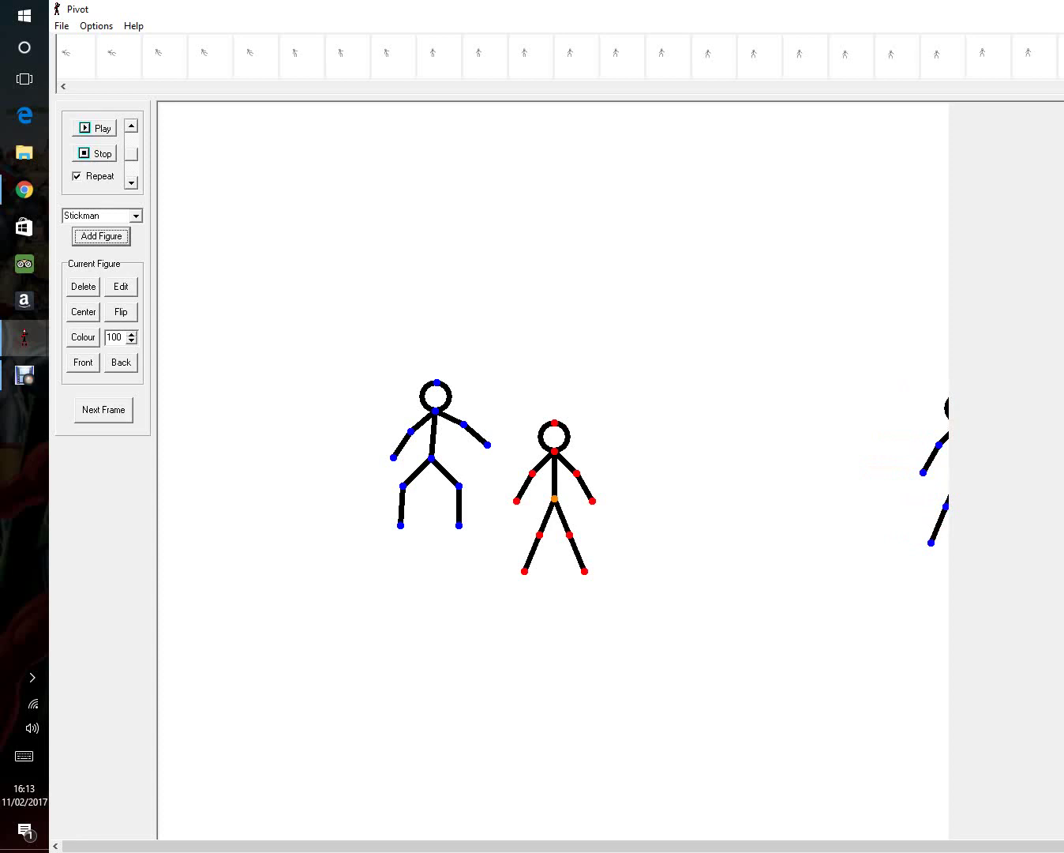
pyautogui.press('Tab')
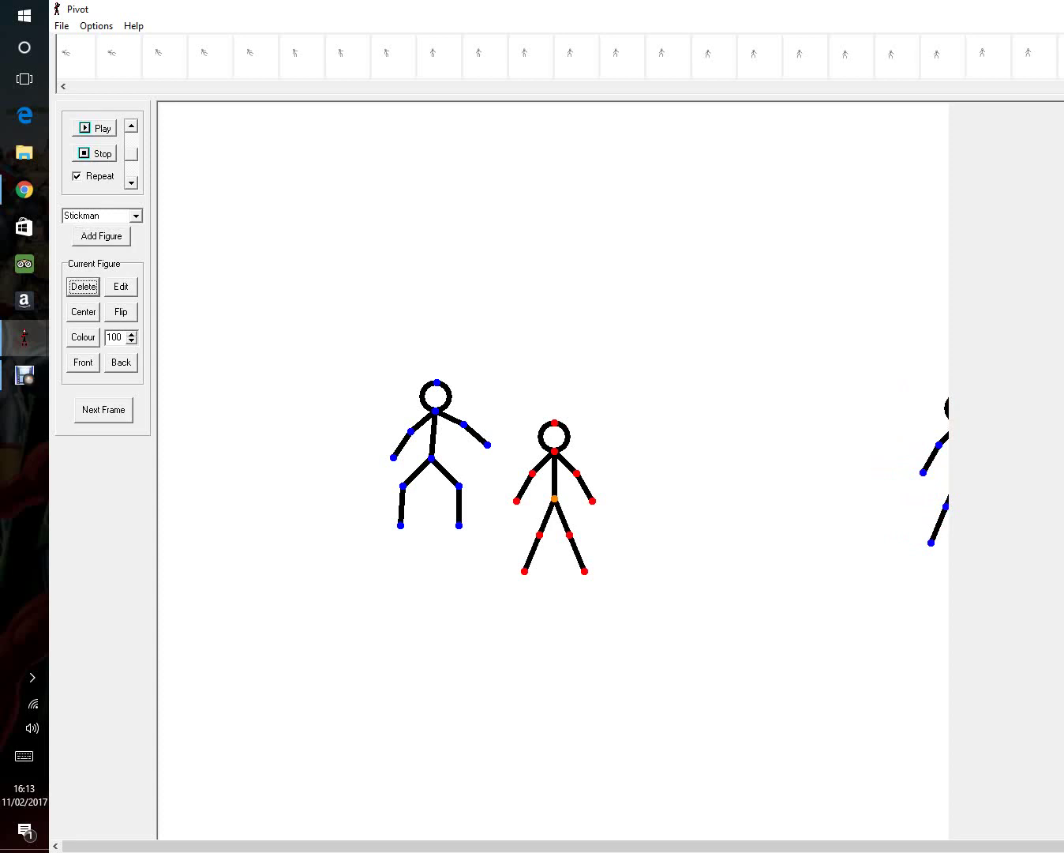
pyautogui.moveTo(555, 499); pyautogui.dragTo(320, 292)
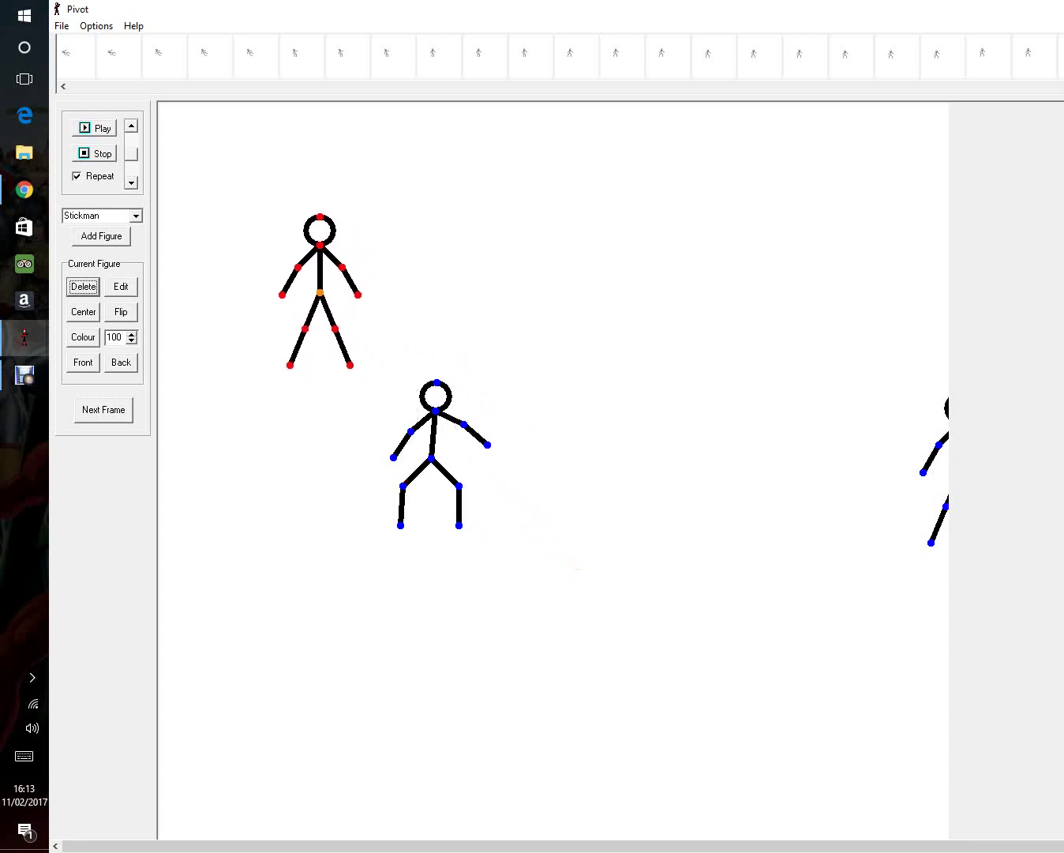
pyautogui.click(83, 287)
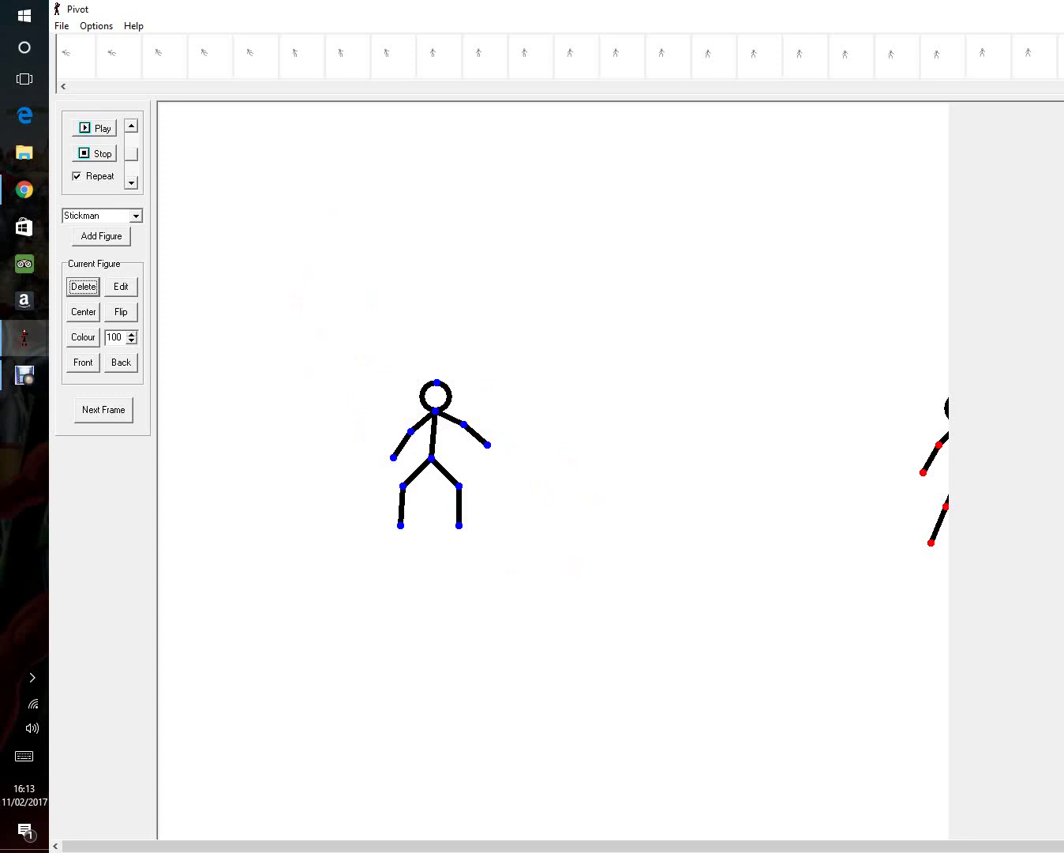
# - Add two frames with the second stickman waiting at the canvas's right edge
pyautogui.click(104, 410)
pyautogui.click(103, 410)
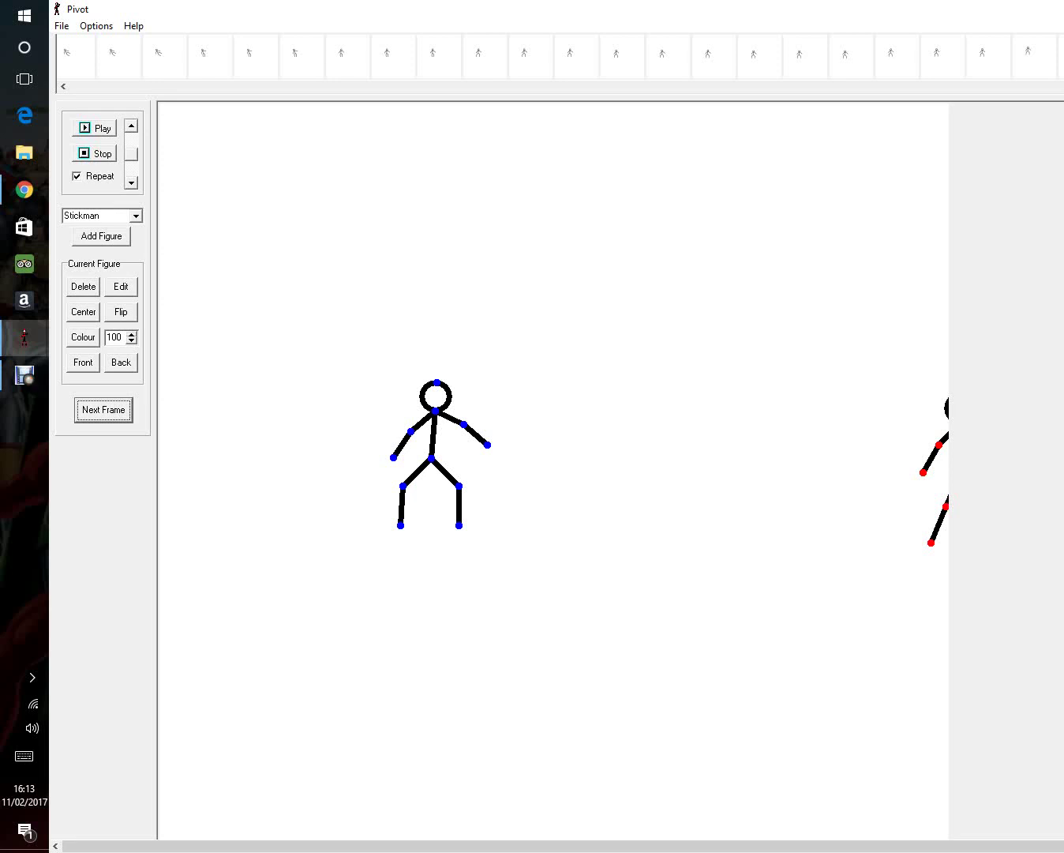
pyautogui.moveTo(924, 472); pyautogui.dragTo(899, 424)
pyautogui.moveTo(931, 542); pyautogui.dragTo(891, 505)
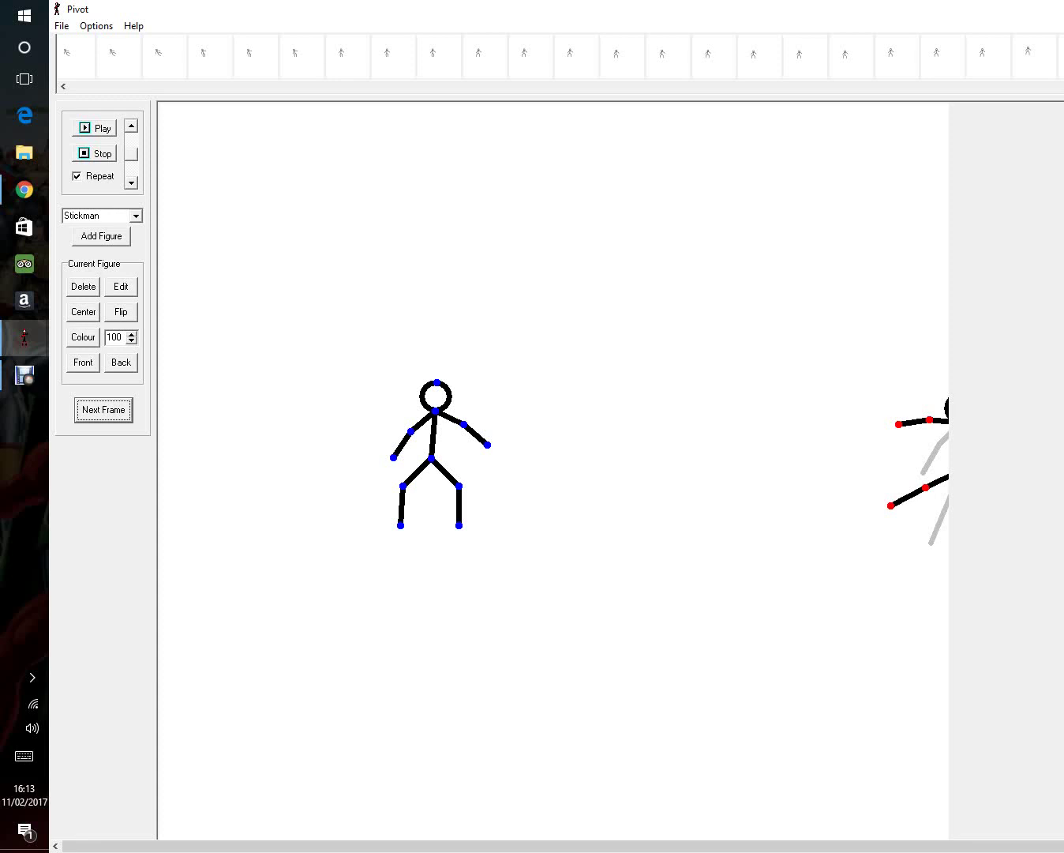
pyautogui.click(83, 312)
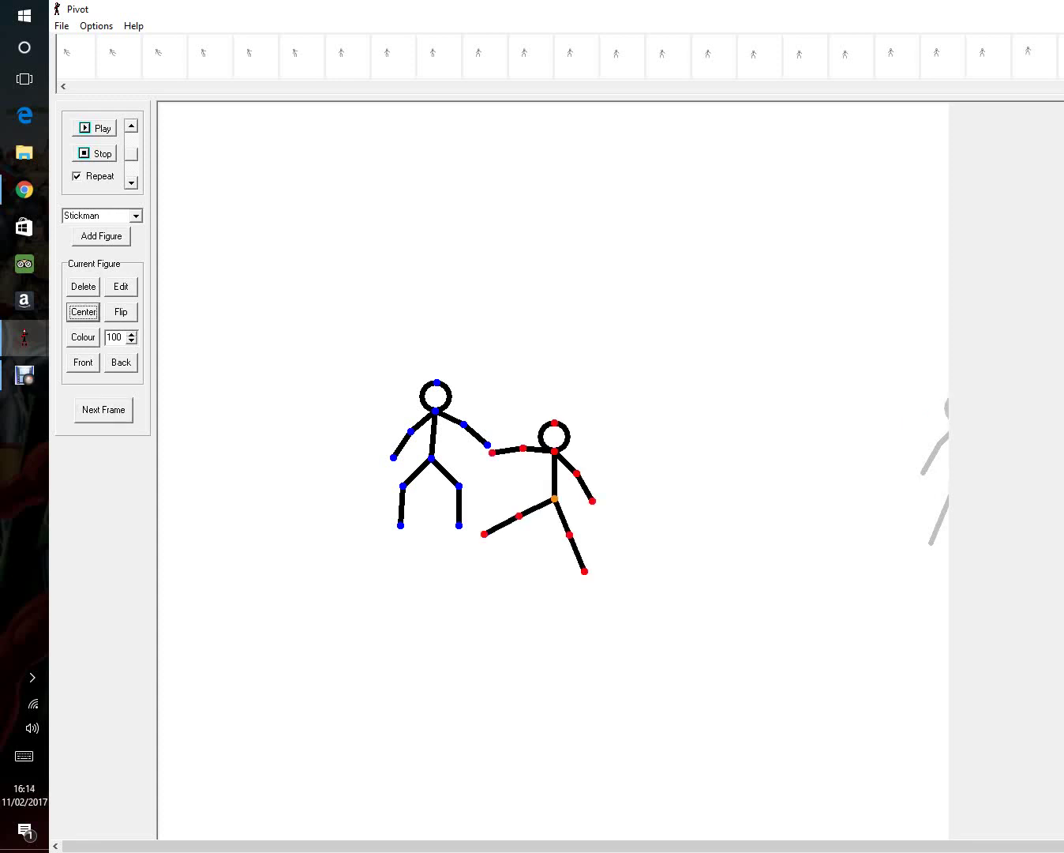
pyautogui.moveTo(554, 498); pyautogui.dragTo(927, 469)
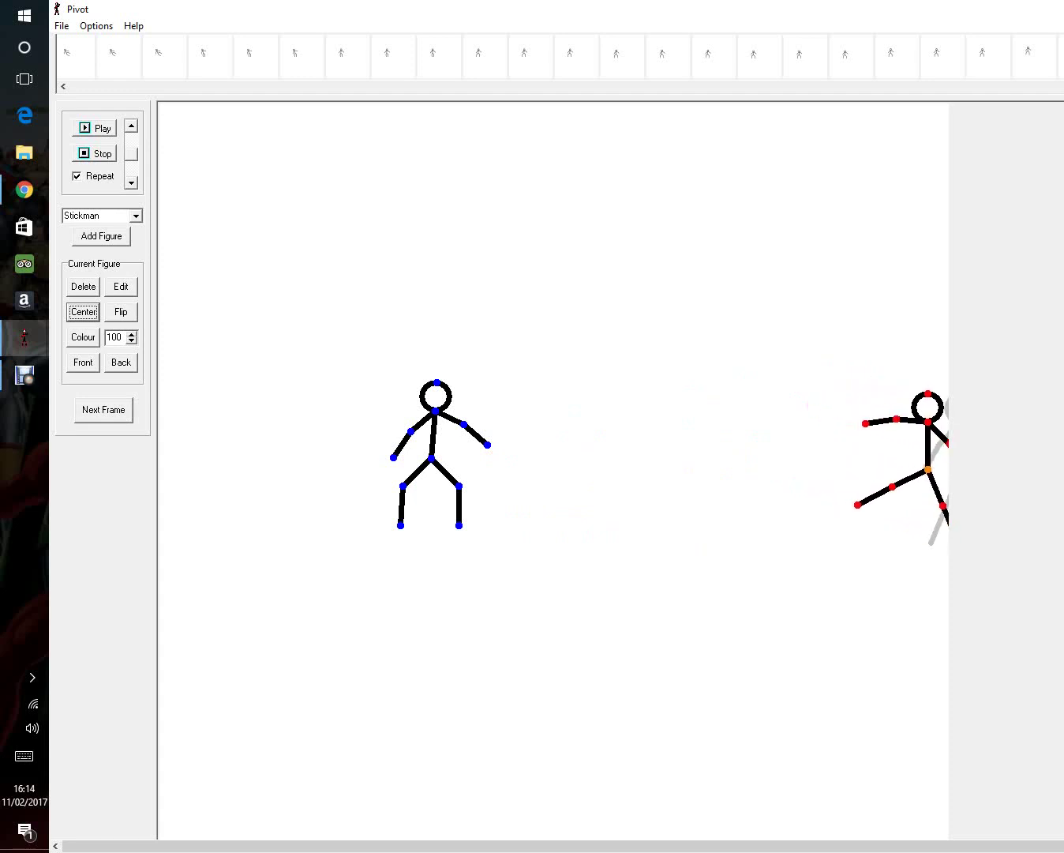
pyautogui.click(83, 312)
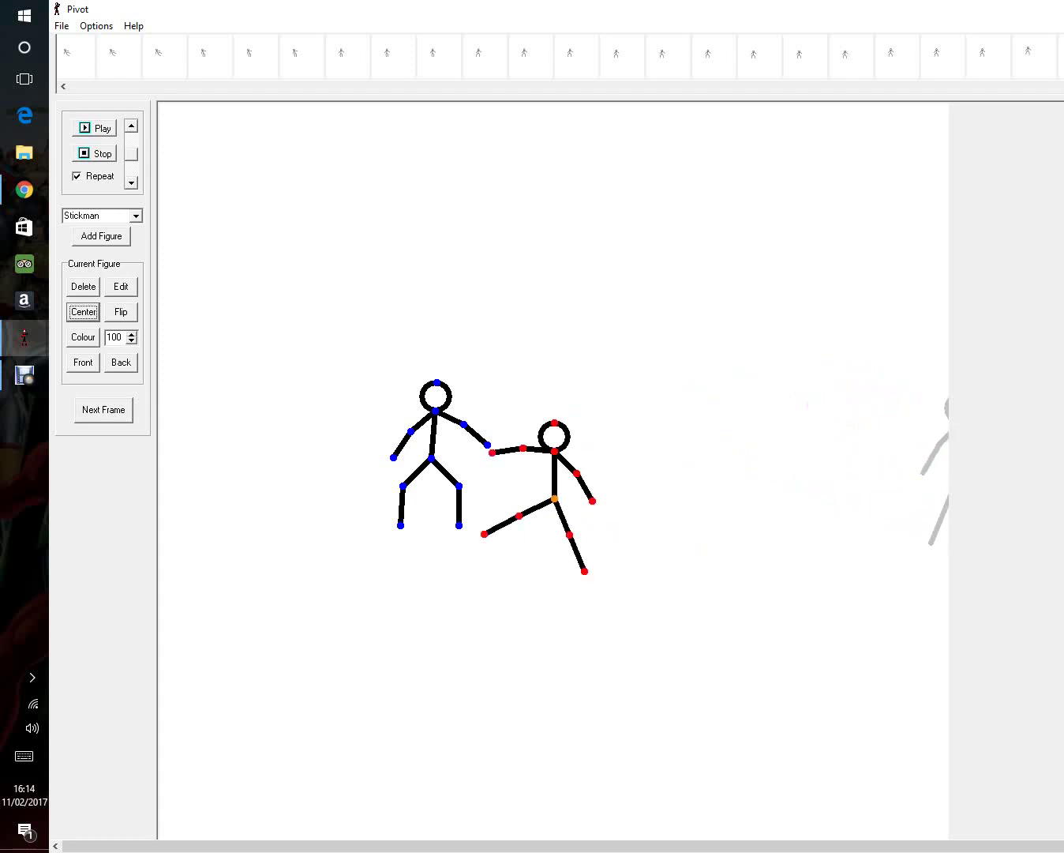
pyautogui.click(103, 410)
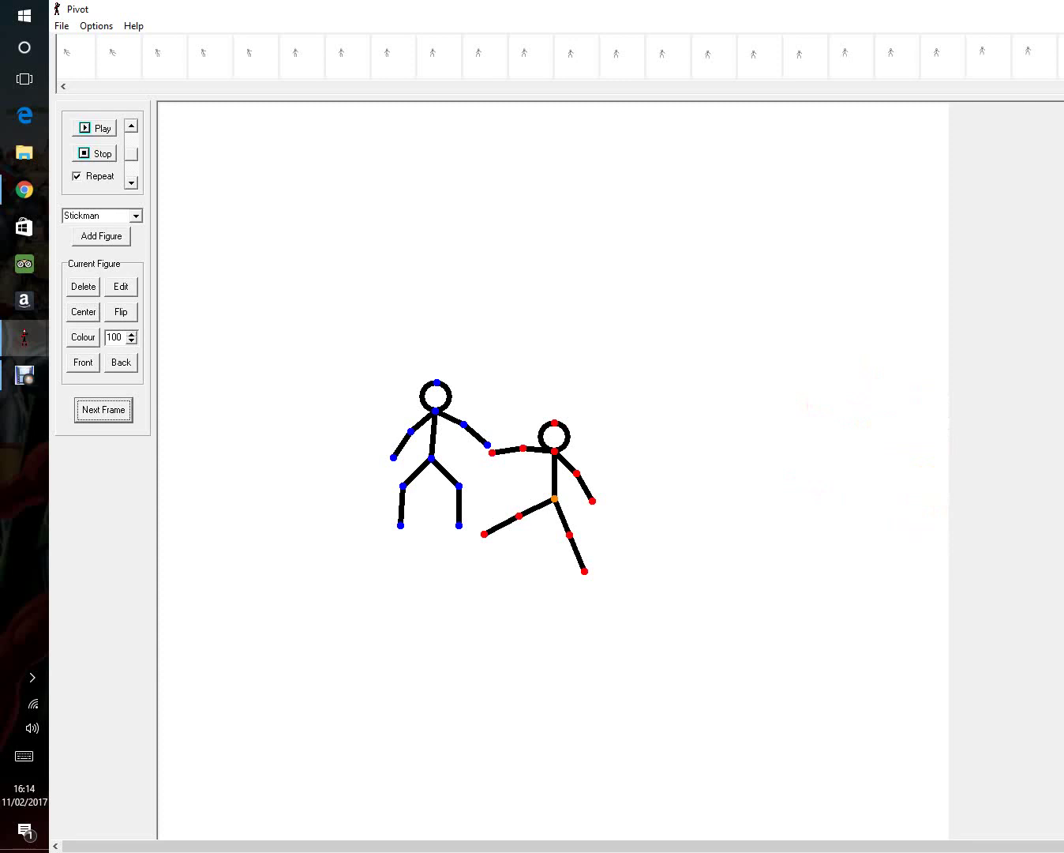
pyautogui.moveTo(556, 498); pyautogui.dragTo(819, 472)
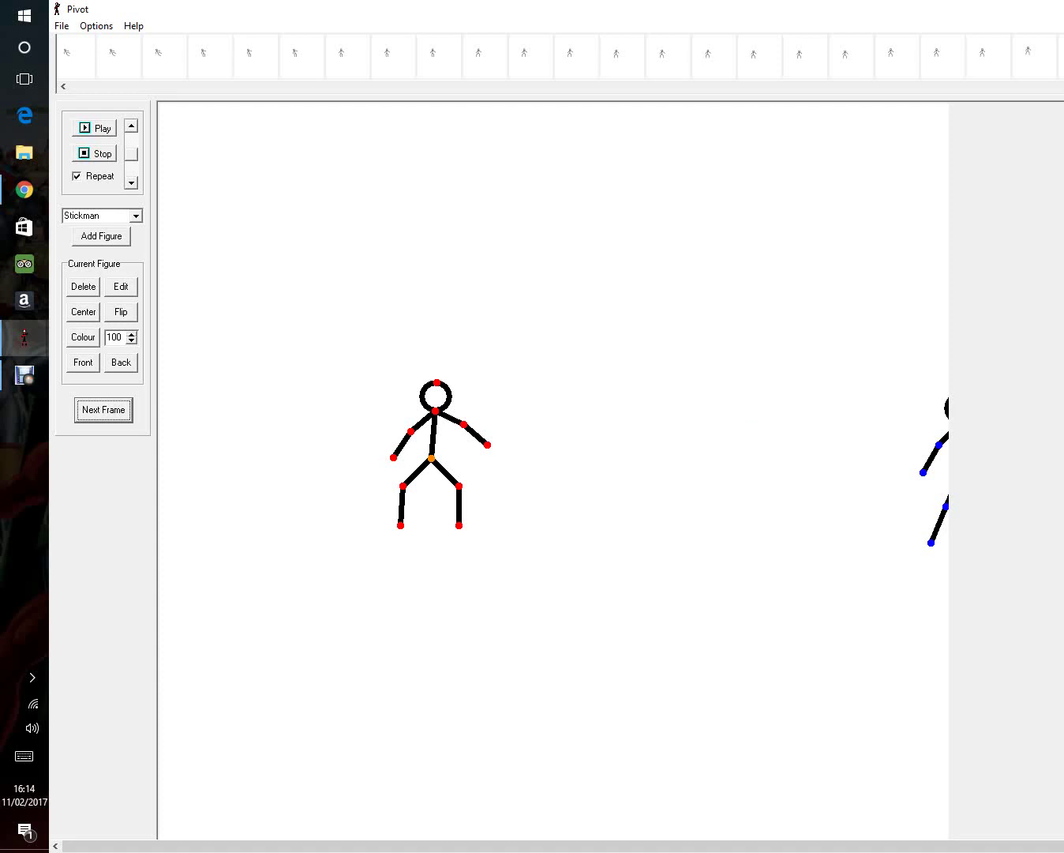
# - Center the first stickman, return it close to its previous position and add three frames
pyautogui.click(83, 312)
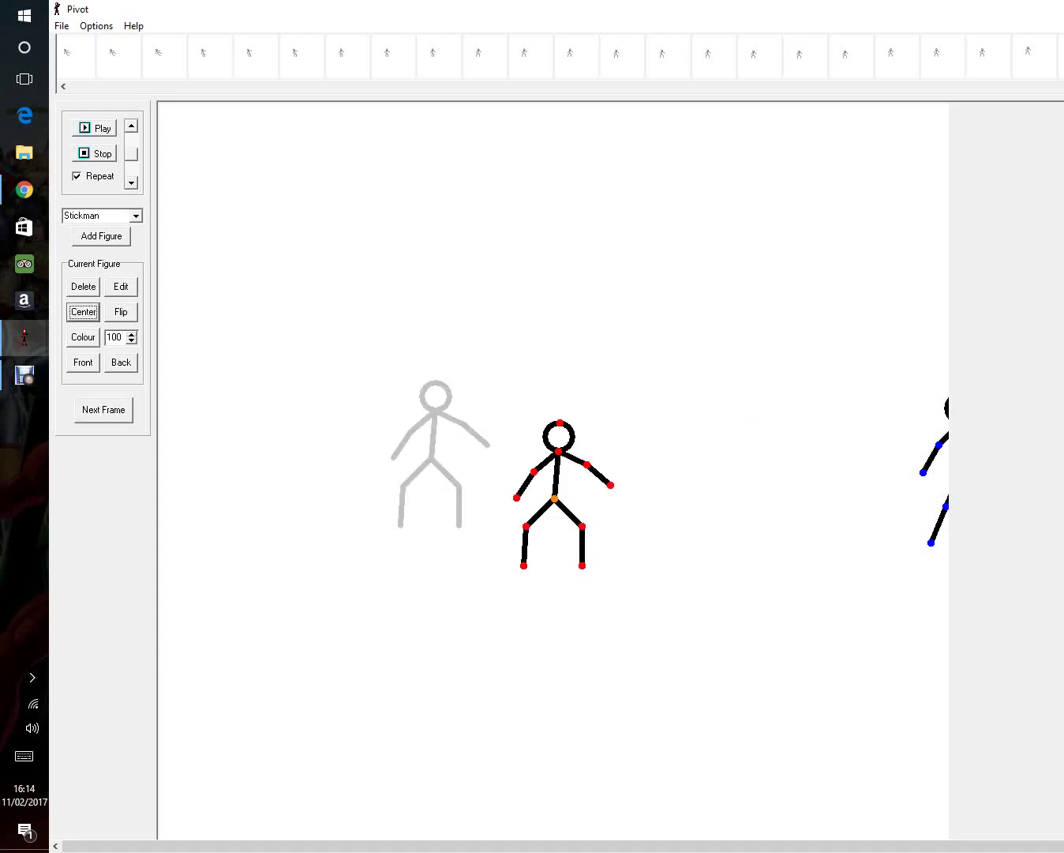
pyautogui.moveTo(556, 498); pyautogui.dragTo(431, 462)
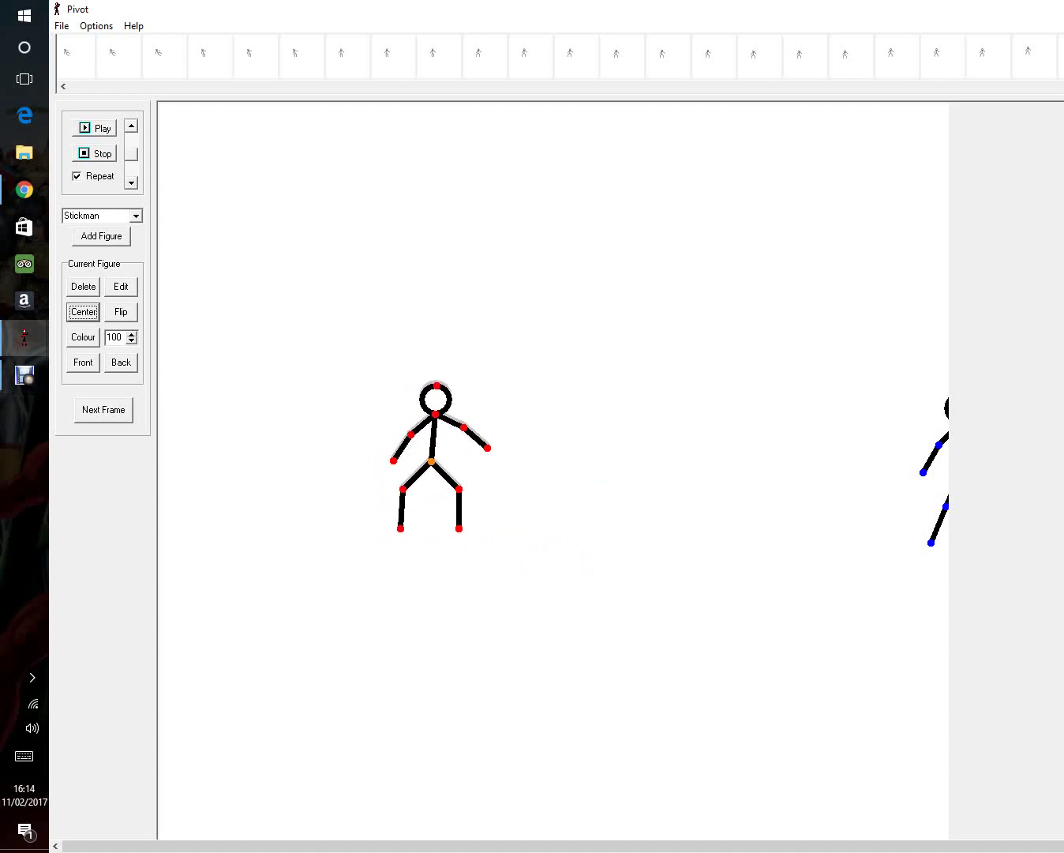
pyautogui.click(102, 410)
pyautogui.click(103, 409)
pyautogui.click(104, 410)
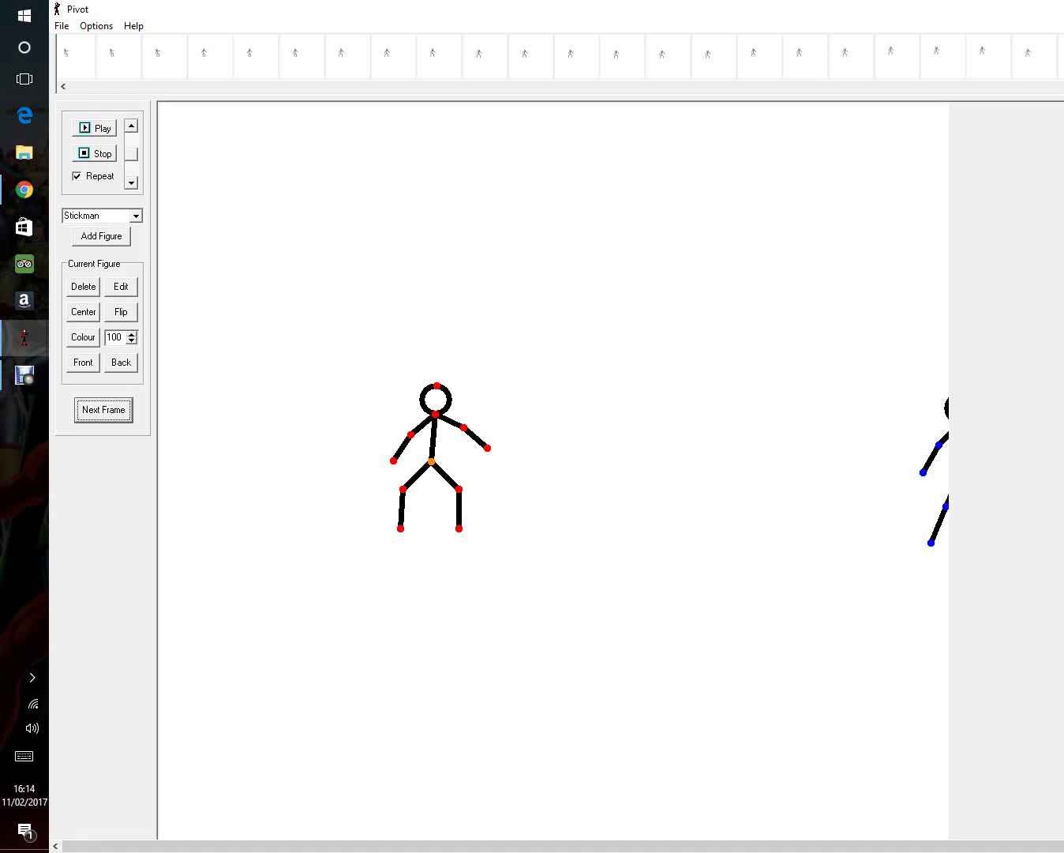
# - Swing the second stickman's front leg toward the first figure, bring its head and torso inside the canvas and add three frames
pyautogui.moveTo(947, 506); pyautogui.dragTo(932, 497)
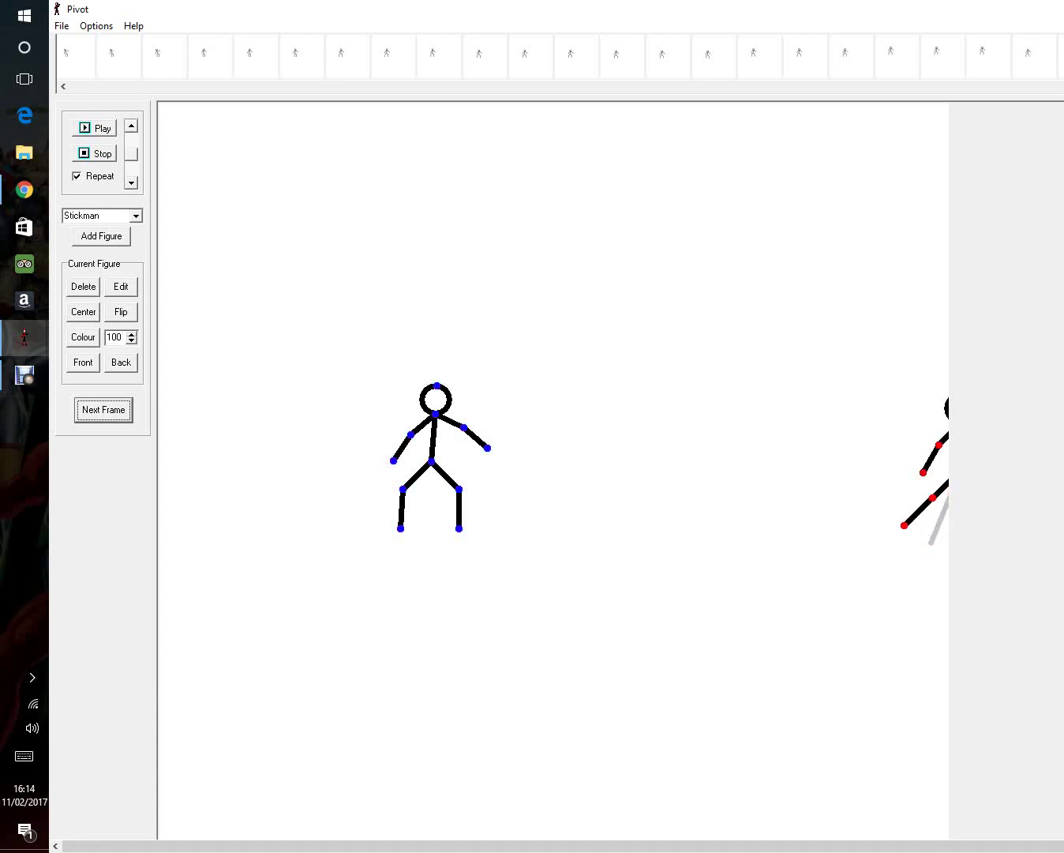
pyautogui.click(83, 312)
pyautogui.moveTo(555, 498); pyautogui.dragTo(929, 467)
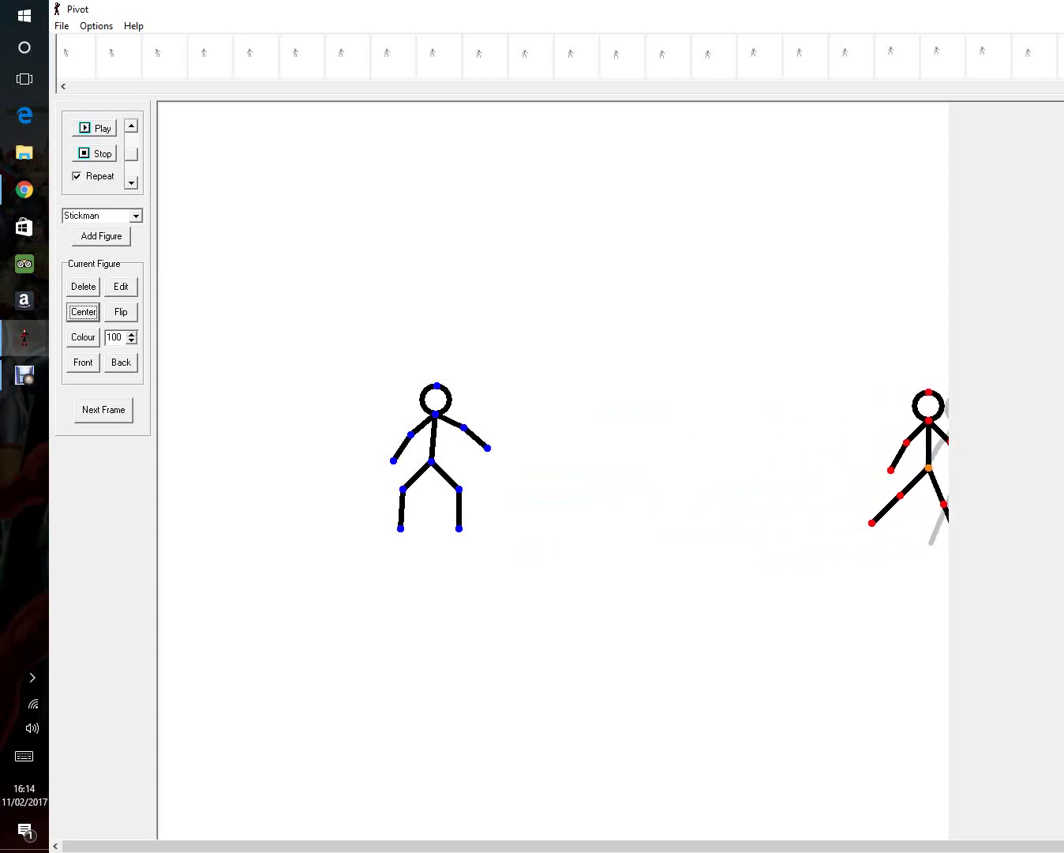
pyautogui.click(103, 411)
pyautogui.click(103, 411)
pyautogui.click(103, 411)
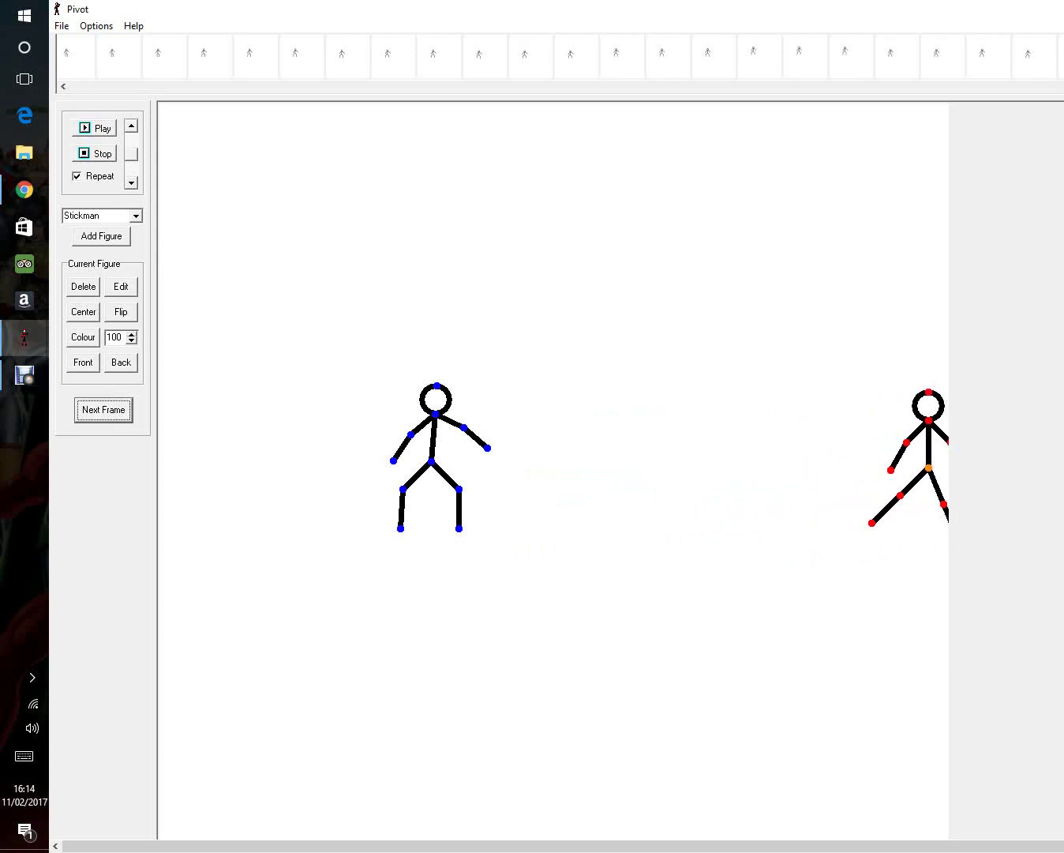
# - Walk the second stickman fully into the canvas with changing leg poses, adding frames for each pose
pyautogui.moveTo(929, 468); pyautogui.dragTo(876, 484)
pyautogui.click(103, 410)
pyautogui.click(103, 411)
pyautogui.click(104, 410)
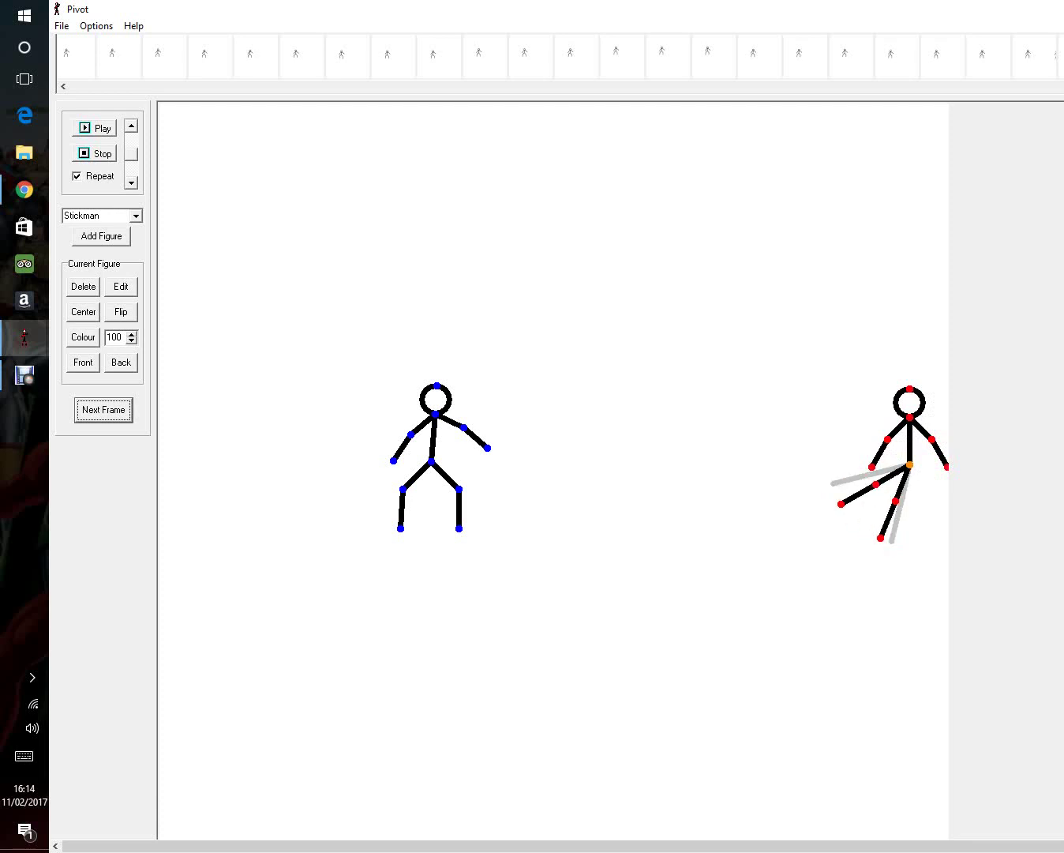
pyautogui.press('Return')
pyautogui.moveTo(910, 465); pyautogui.dragTo(883, 504)
pyautogui.press('space')
pyautogui.press('space')
pyautogui.press('space')
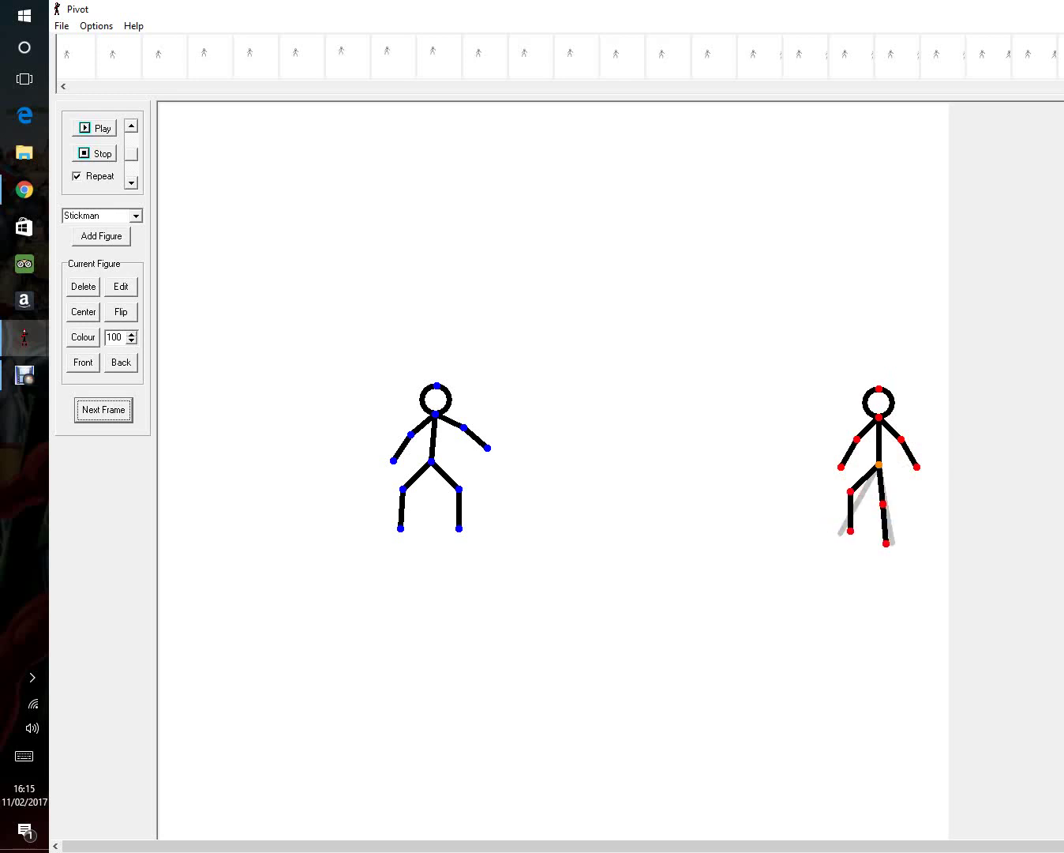
# - Walk the second stickman further toward the first with both knees bent, adding frames along the way
pyautogui.tripleClick(103, 410)
pyautogui.moveTo(879, 463); pyautogui.dragTo(800, 537)
pyautogui.press('space')
pyautogui.press('space')
pyautogui.press('space')
pyautogui.press('Return')
pyautogui.press('Return')
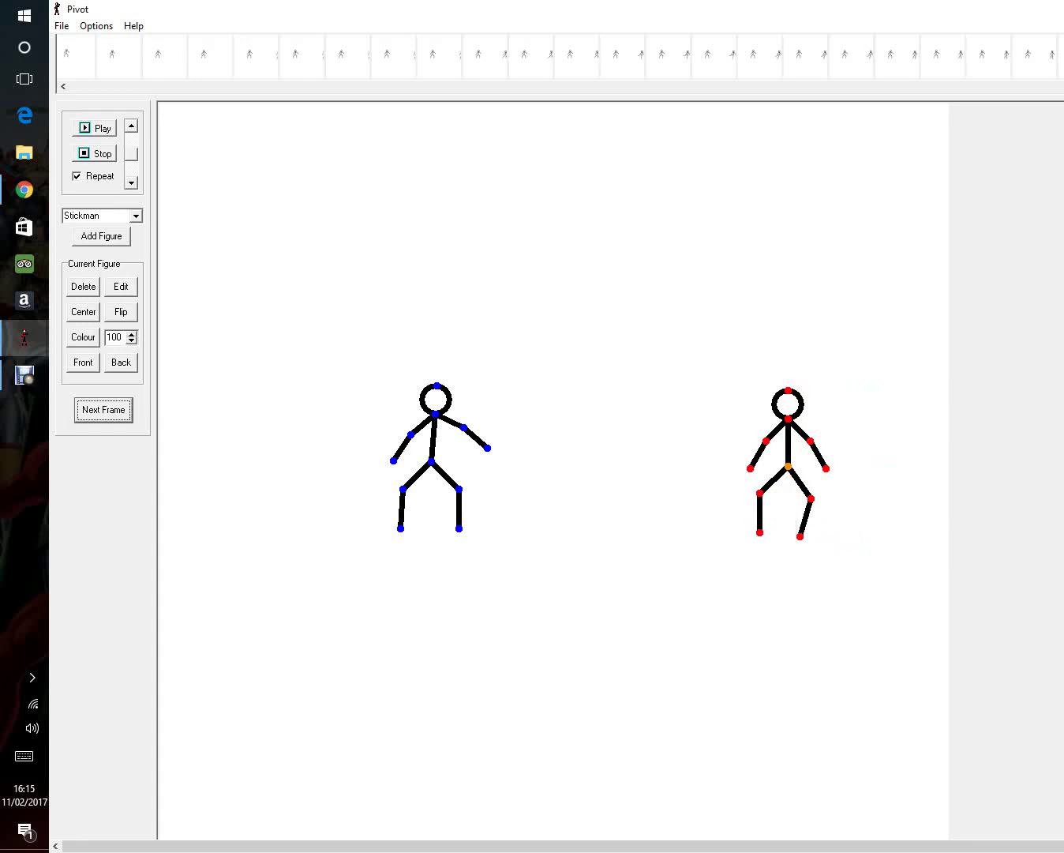
# - Shift the second stickman slightly toward the first, swing both its lower legs backward and add three frames
pyautogui.moveTo(788, 466); pyautogui.dragTo(760, 470)
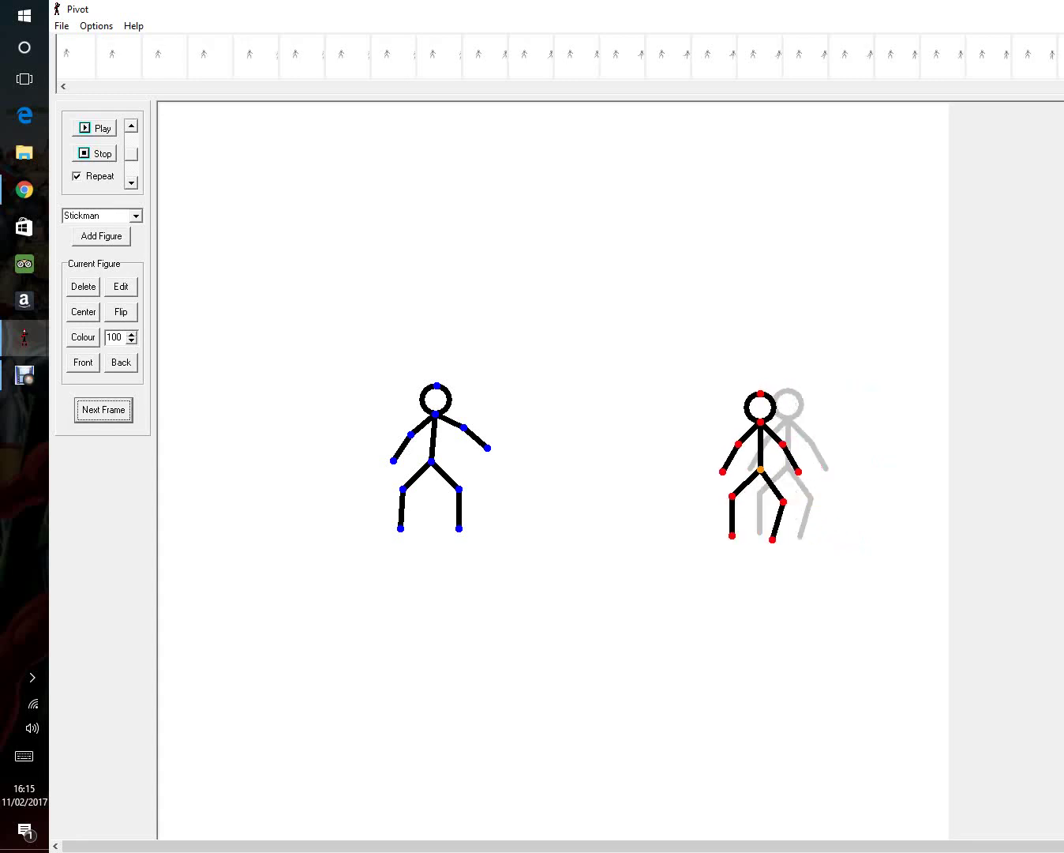
pyautogui.moveTo(732, 536); pyautogui.dragTo(745, 534)
pyautogui.moveTo(772, 540); pyautogui.dragTo(794, 539)
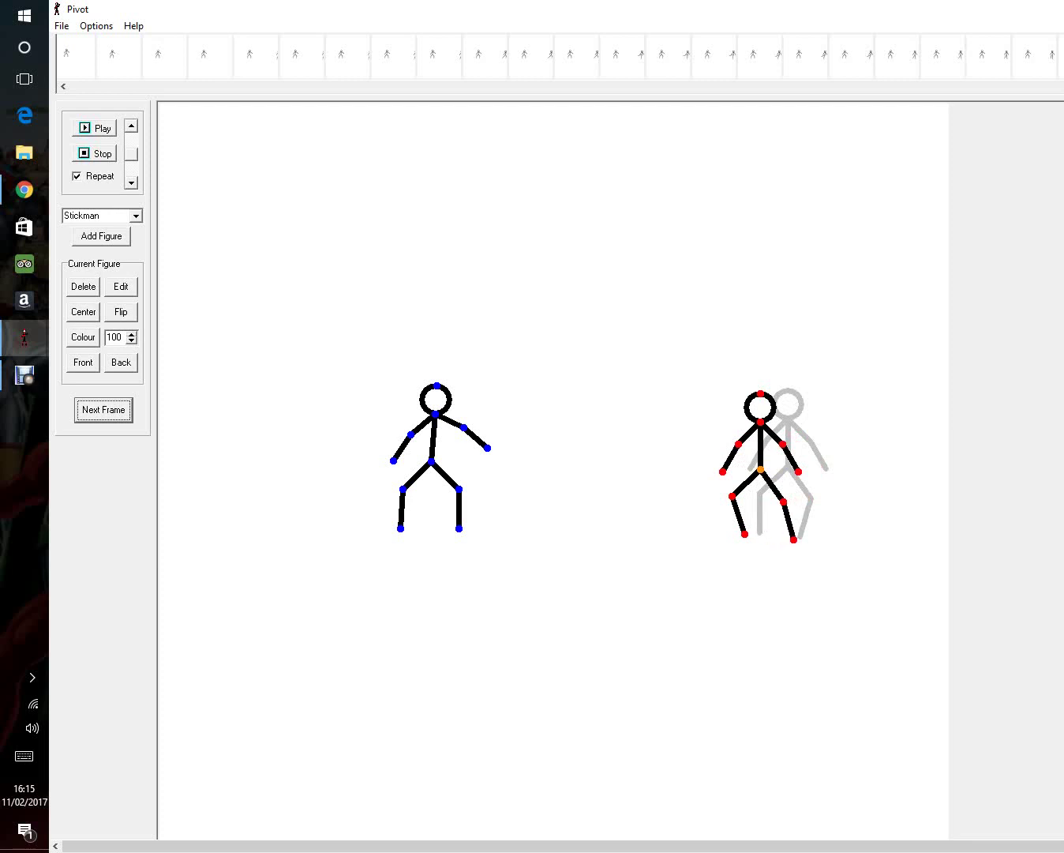
pyautogui.press('space')
pyautogui.press('space')
pyautogui.press('space')
# - Bring the second stickman up to the first, straighten its lower legs and join their hands in a handshake, adding frames
pyautogui.moveTo(760, 471); pyautogui.dragTo(549, 462)
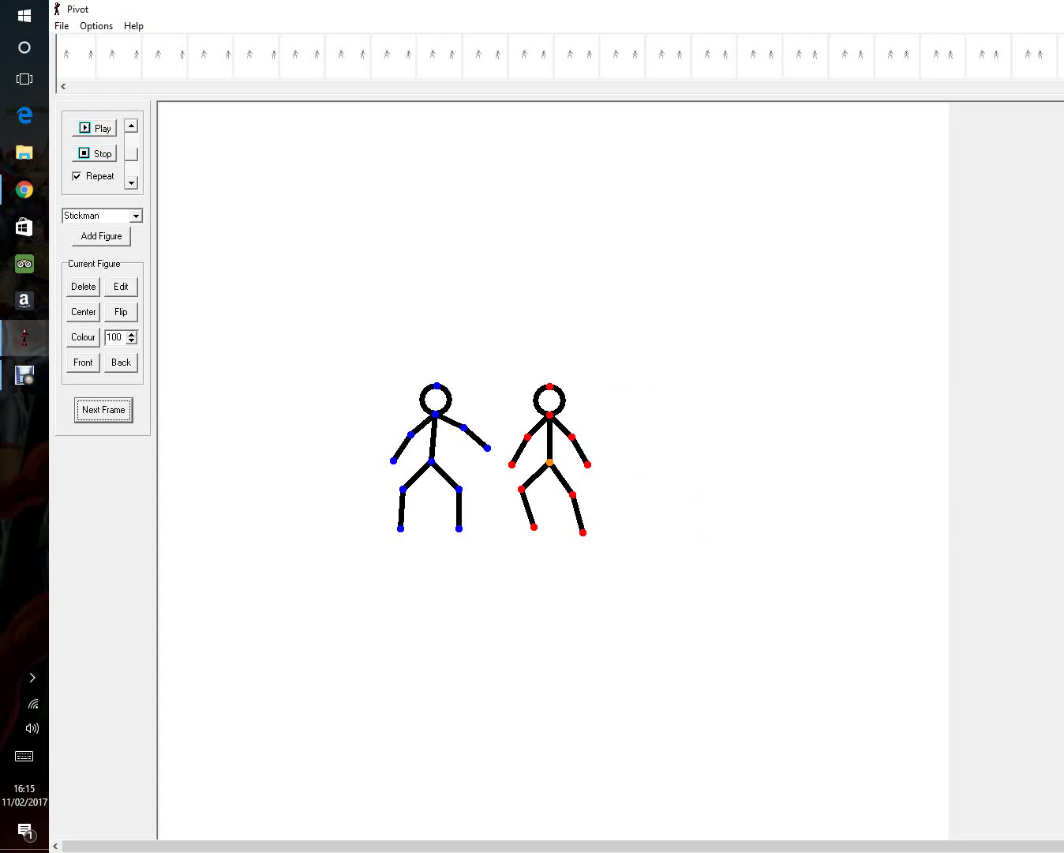
pyautogui.moveTo(534, 527); pyautogui.dragTo(518, 528)
pyautogui.moveTo(583, 533); pyautogui.dragTo(571, 536)
pyautogui.moveTo(549, 462); pyautogui.dragTo(484, 451)
pyautogui.click(104, 409)
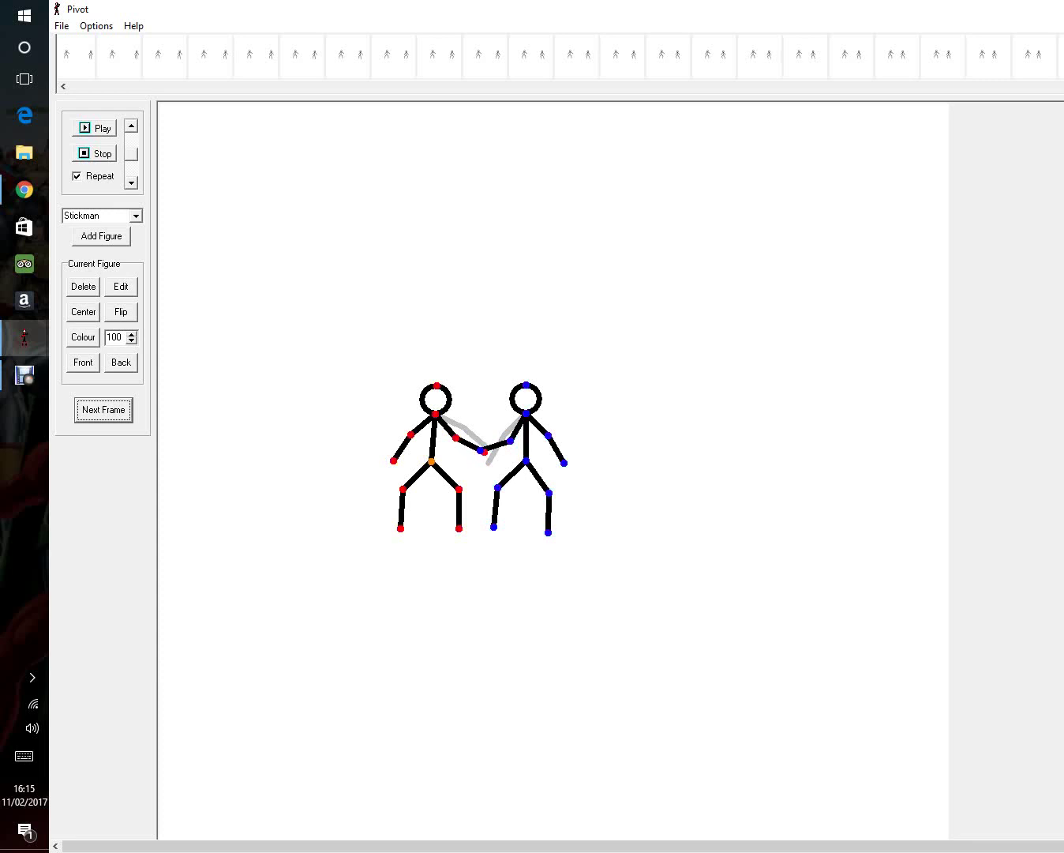
pyautogui.click(103, 410)
pyautogui.click(103, 409)
pyautogui.click(103, 411)
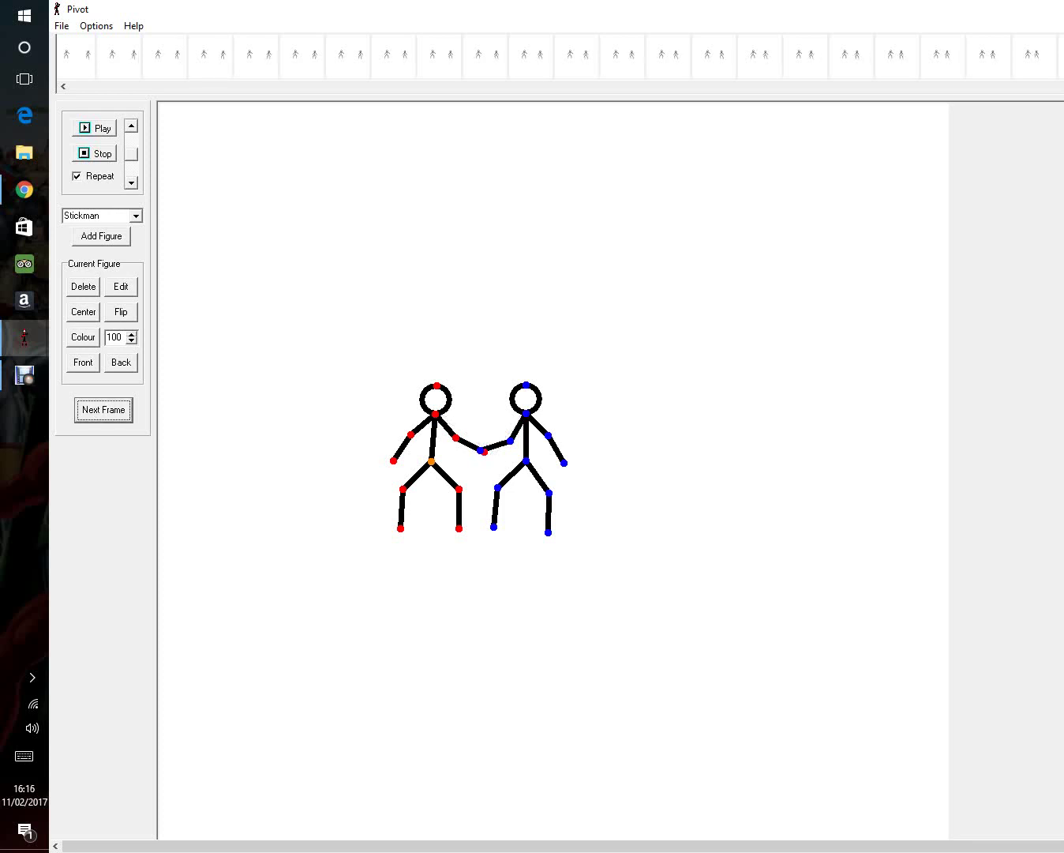
# - Shake the joined hands down and up, and back the second stickman away from the first, adding frames for each pose
pyautogui.moveTo(481, 450); pyautogui.dragTo(513, 461)
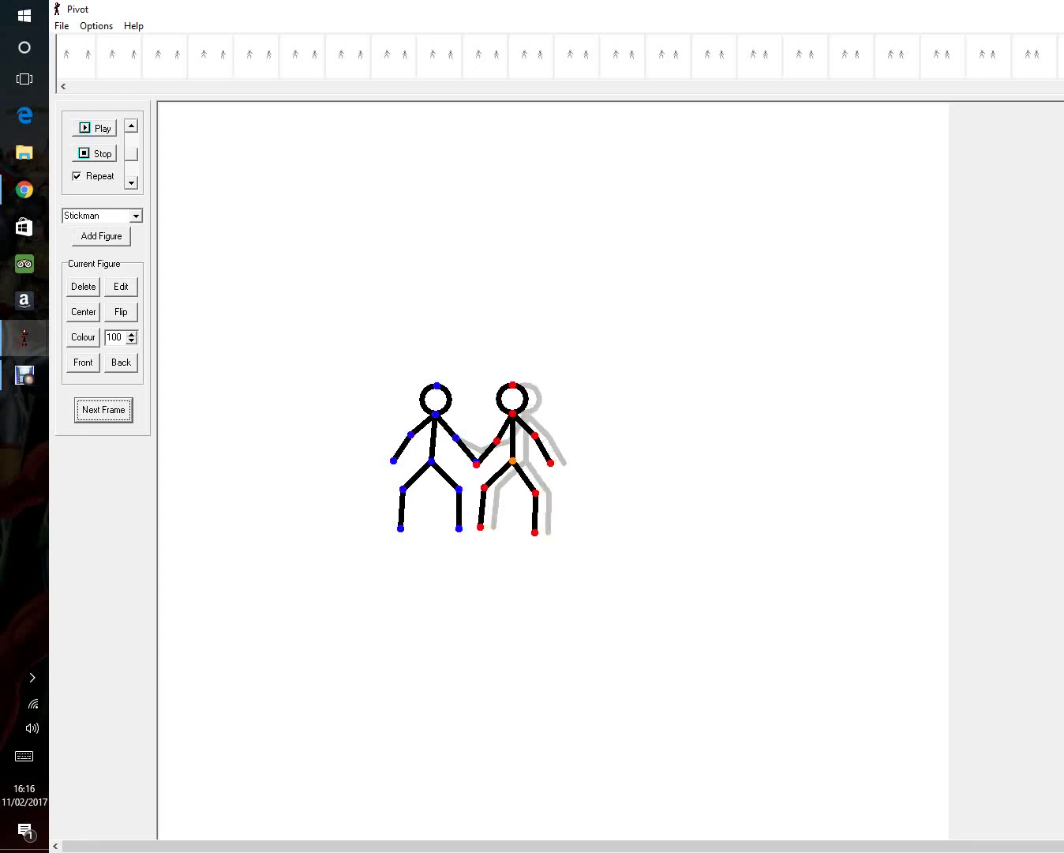
pyautogui.press('Return')
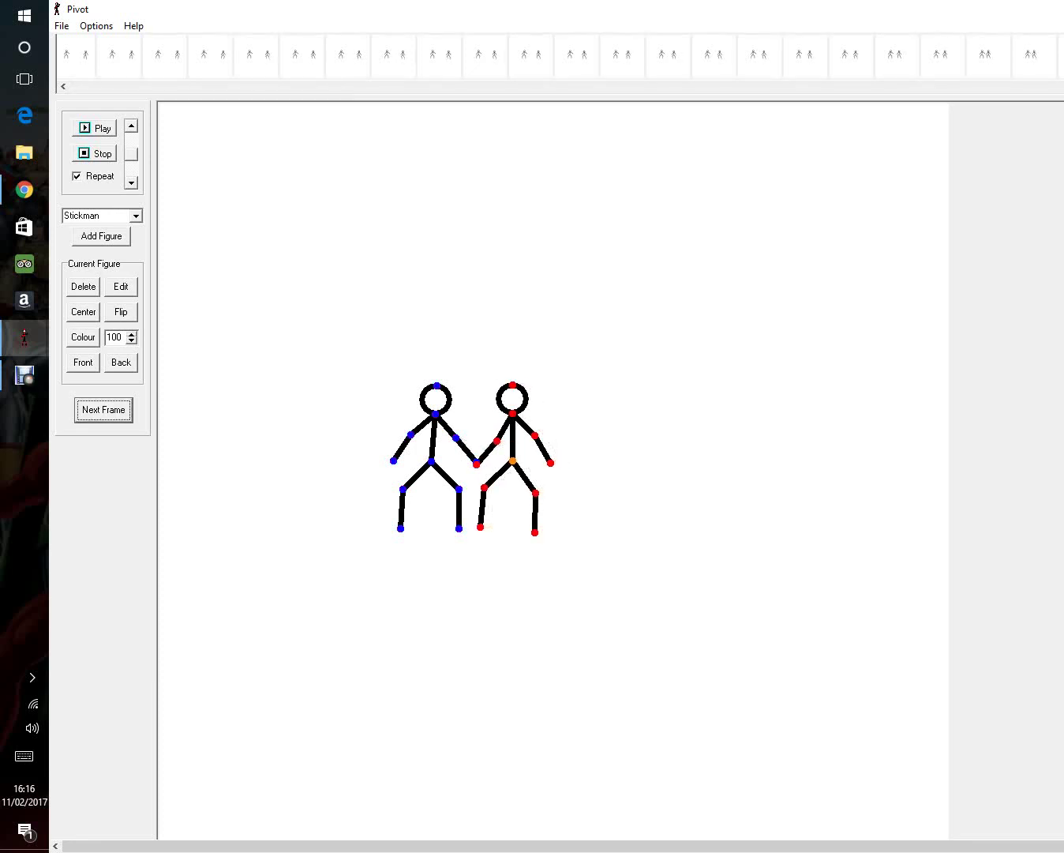
pyautogui.moveTo(512, 460); pyautogui.dragTo(481, 458)
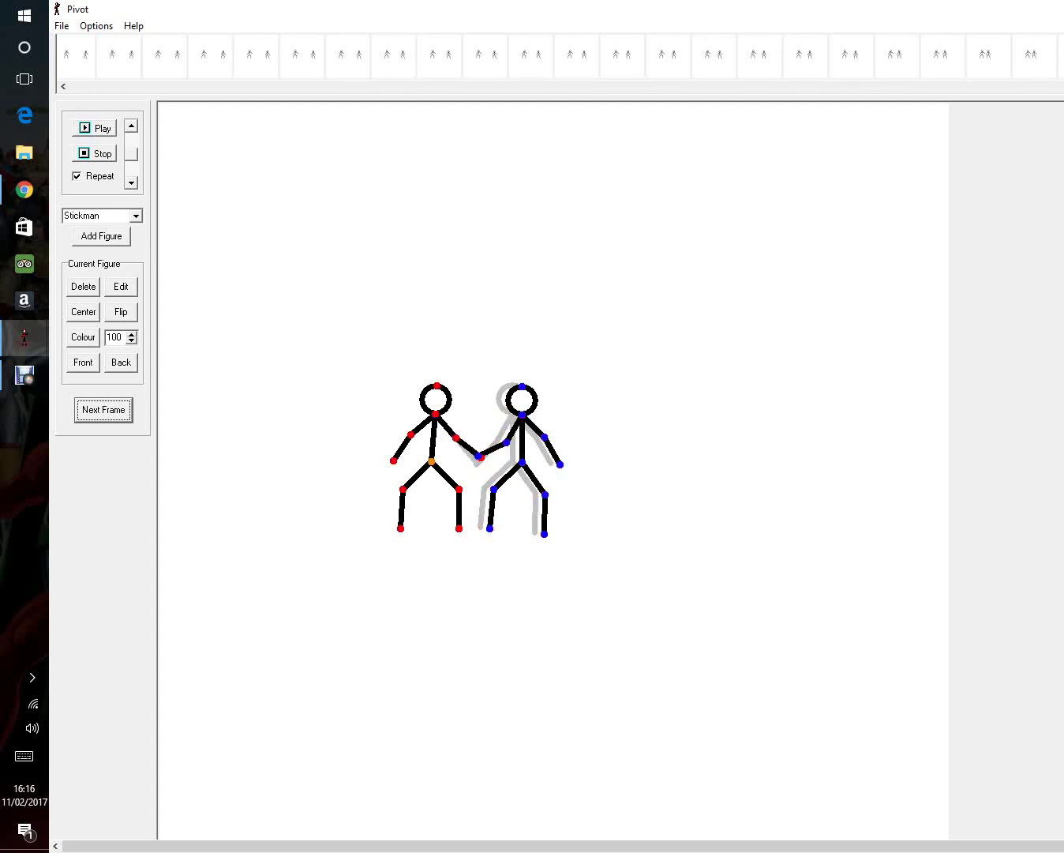
pyautogui.press('Return')
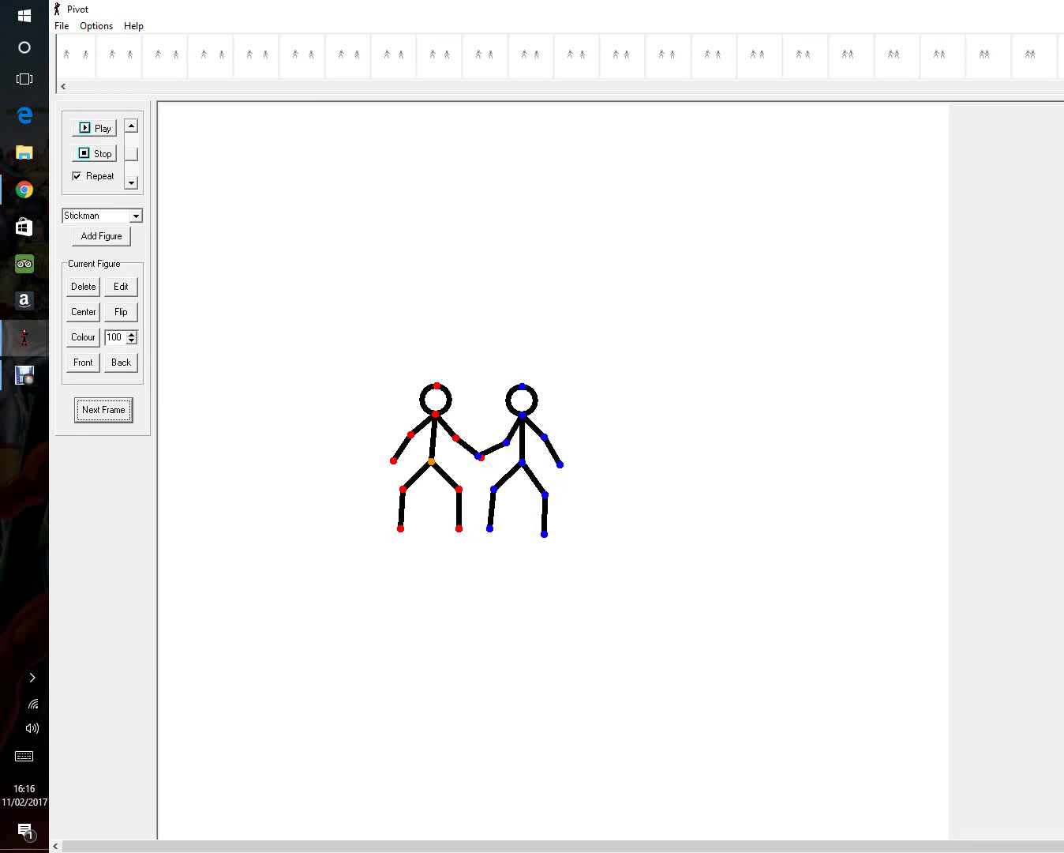
pyautogui.moveTo(522, 461); pyautogui.dragTo(544, 463)
pyautogui.click(103, 410)
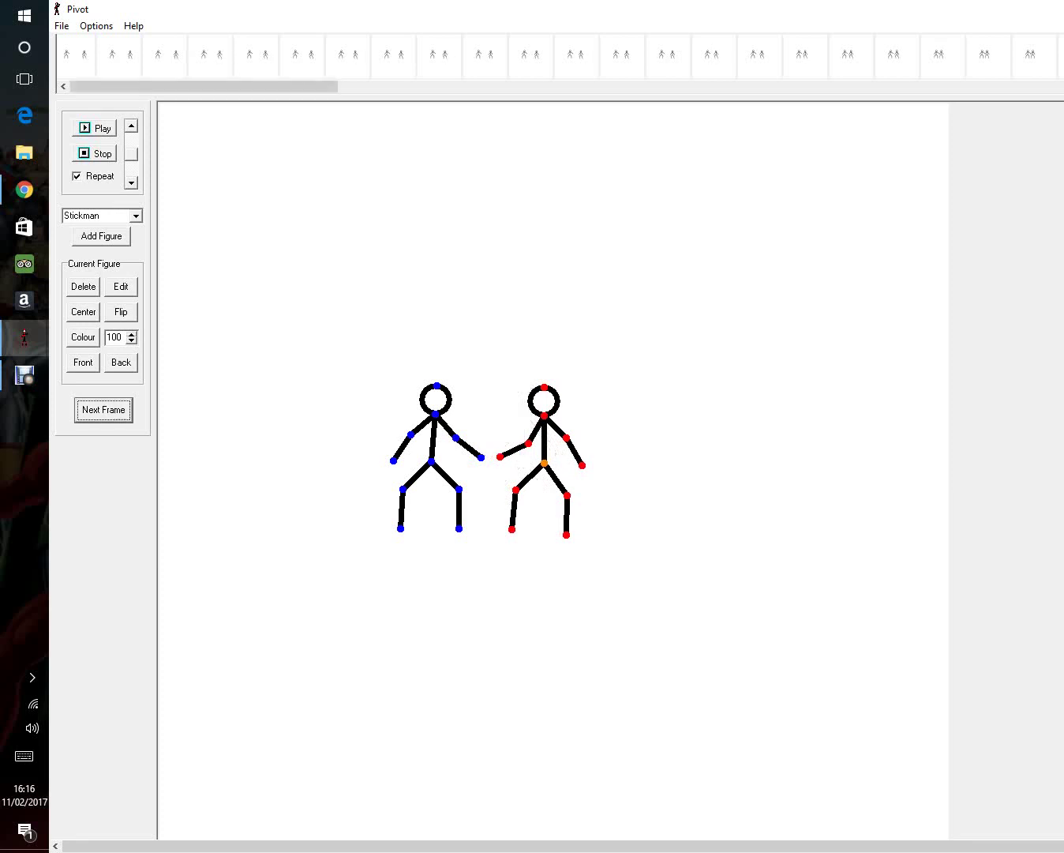
# - Raise the second stickman into the air and tip its torso horizontally away from the first, adding frames for each pose
pyautogui.moveTo(543, 463); pyautogui.dragTo(596, 365)
pyautogui.press('space')
pyautogui.press('space')
pyautogui.press('space')
pyautogui.press('Return')
pyautogui.press('Return')
pyautogui.press('Return')
pyautogui.press('Return')
pyautogui.press('Return')
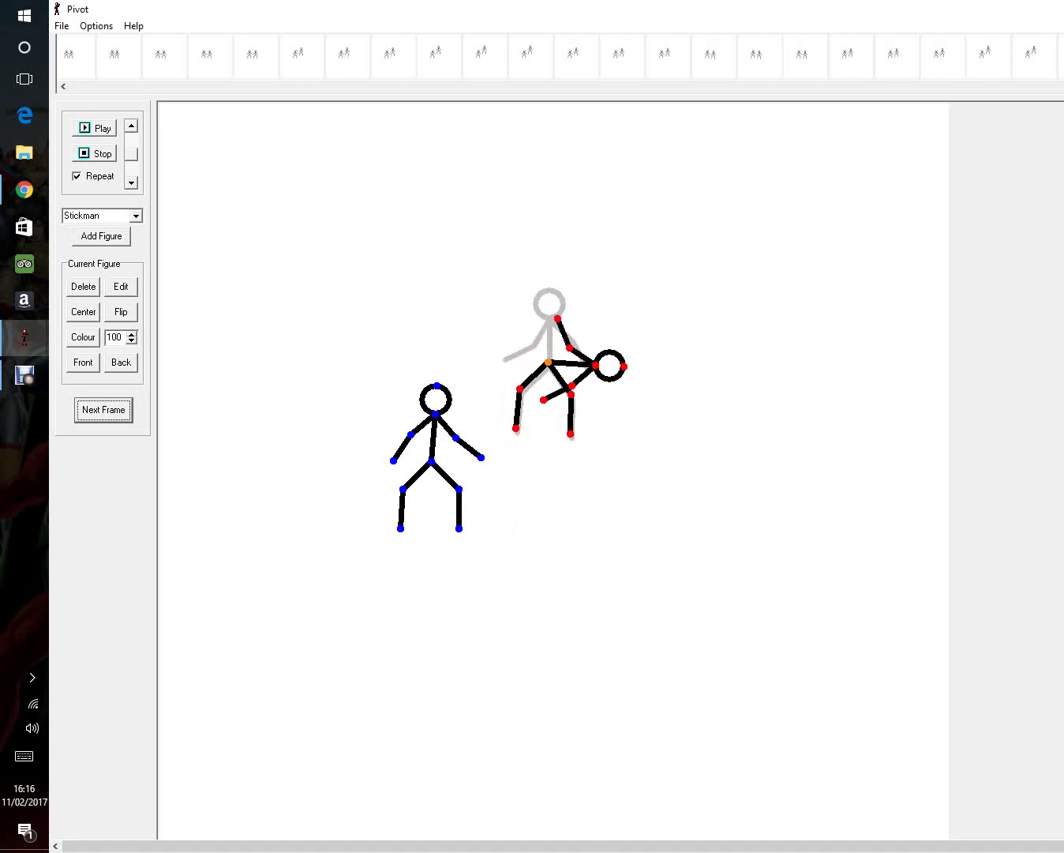
pyautogui.press('Return')
# - Swing the airborne stickman's legs up behind it and rotate its torso upside down, adding a frame for each pose
pyautogui.moveTo(520, 388); pyautogui.dragTo(509, 349)
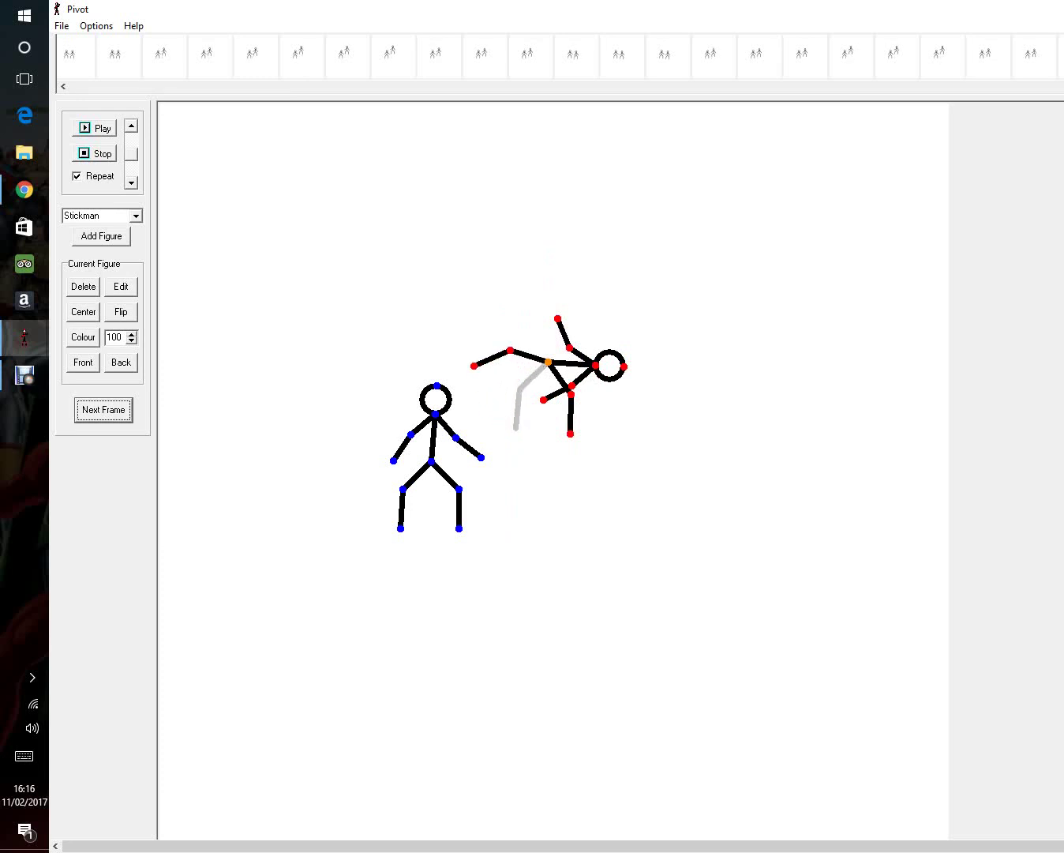
pyautogui.moveTo(571, 393); pyautogui.dragTo(535, 323)
pyautogui.press('Return')
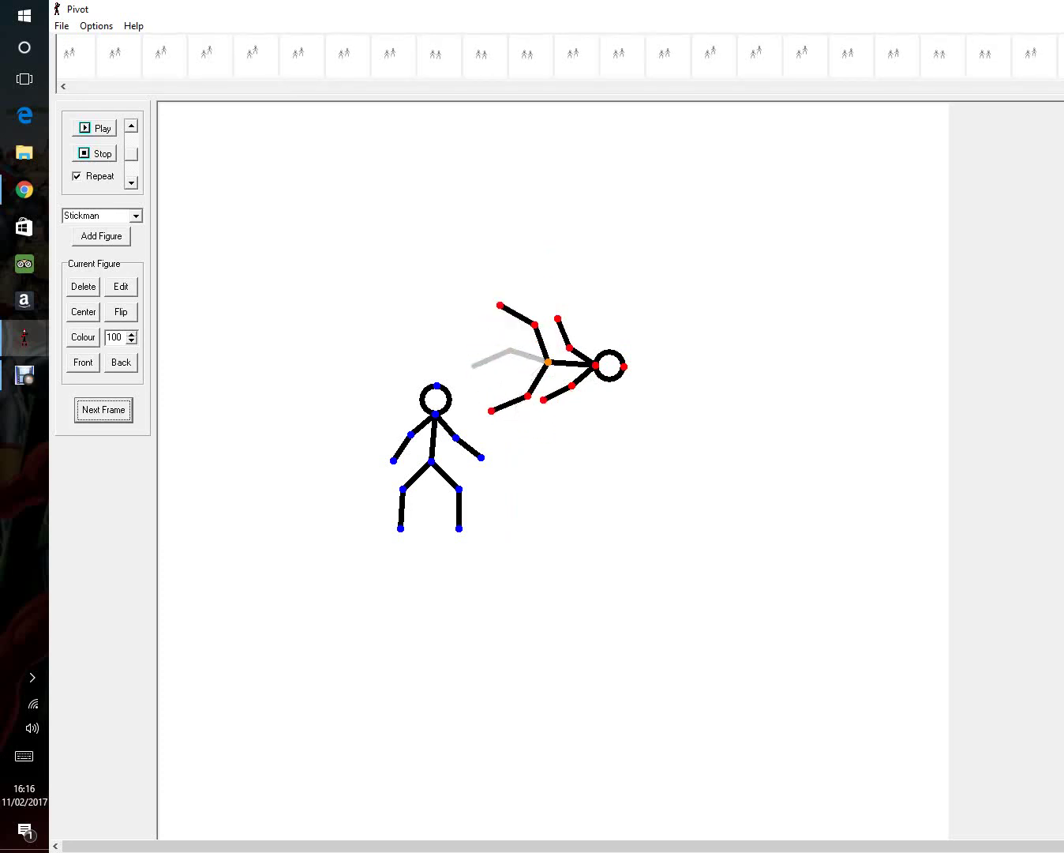
pyautogui.moveTo(528, 397); pyautogui.dragTo(510, 349)
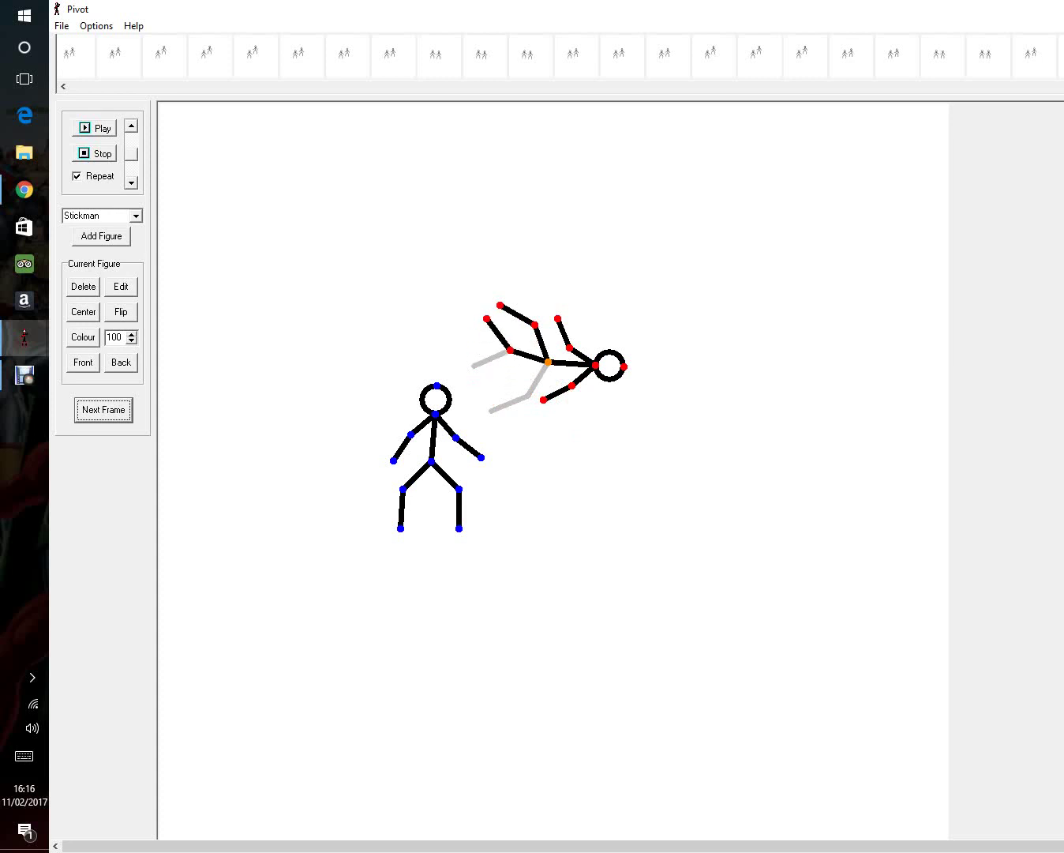
pyautogui.moveTo(595, 366); pyautogui.dragTo(537, 408)
pyautogui.press('Return')
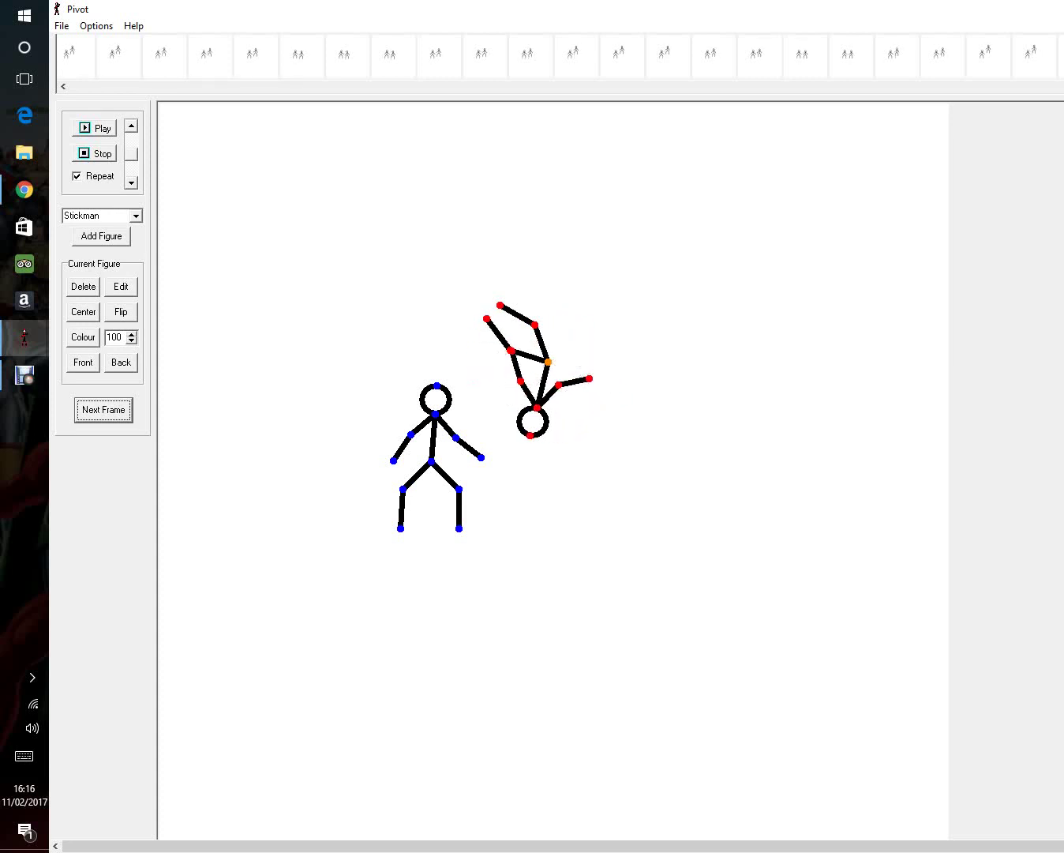
# - Swing both of the flipping stickman's legs over to the far side, bring its torso upright and add frames
pyautogui.moveTo(535, 324); pyautogui.dragTo(586, 363)
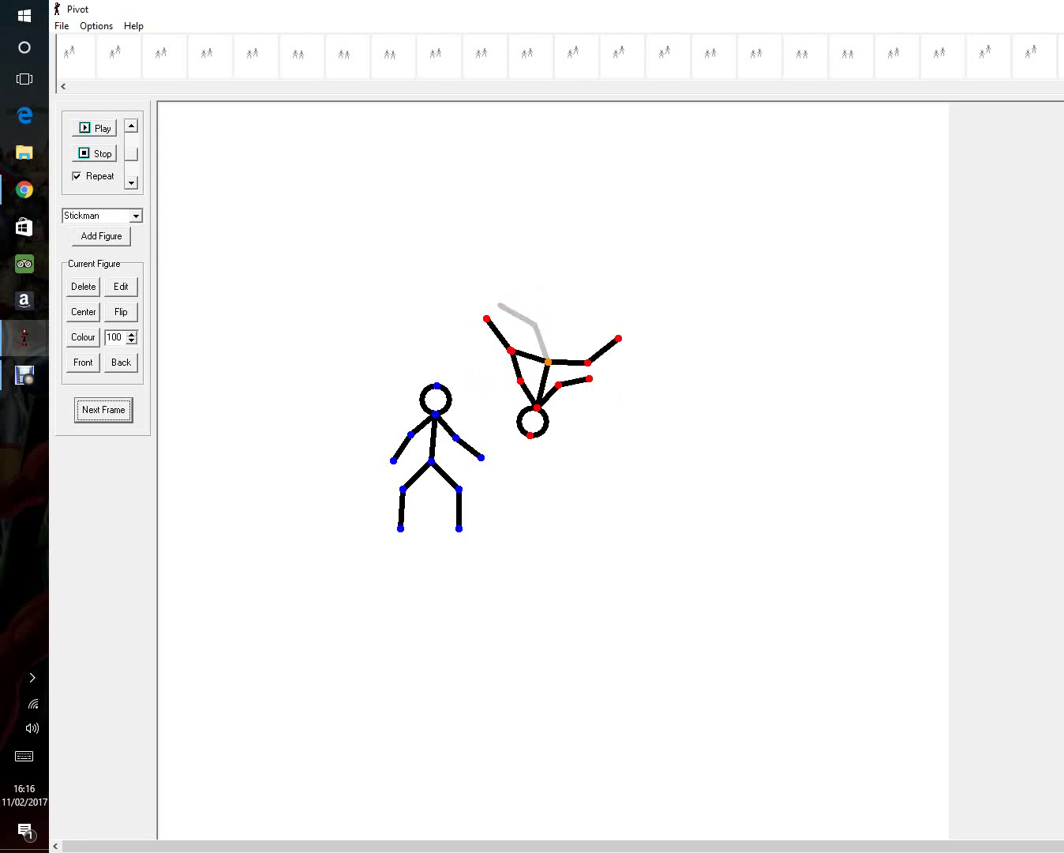
pyautogui.moveTo(487, 319); pyautogui.dragTo(575, 334)
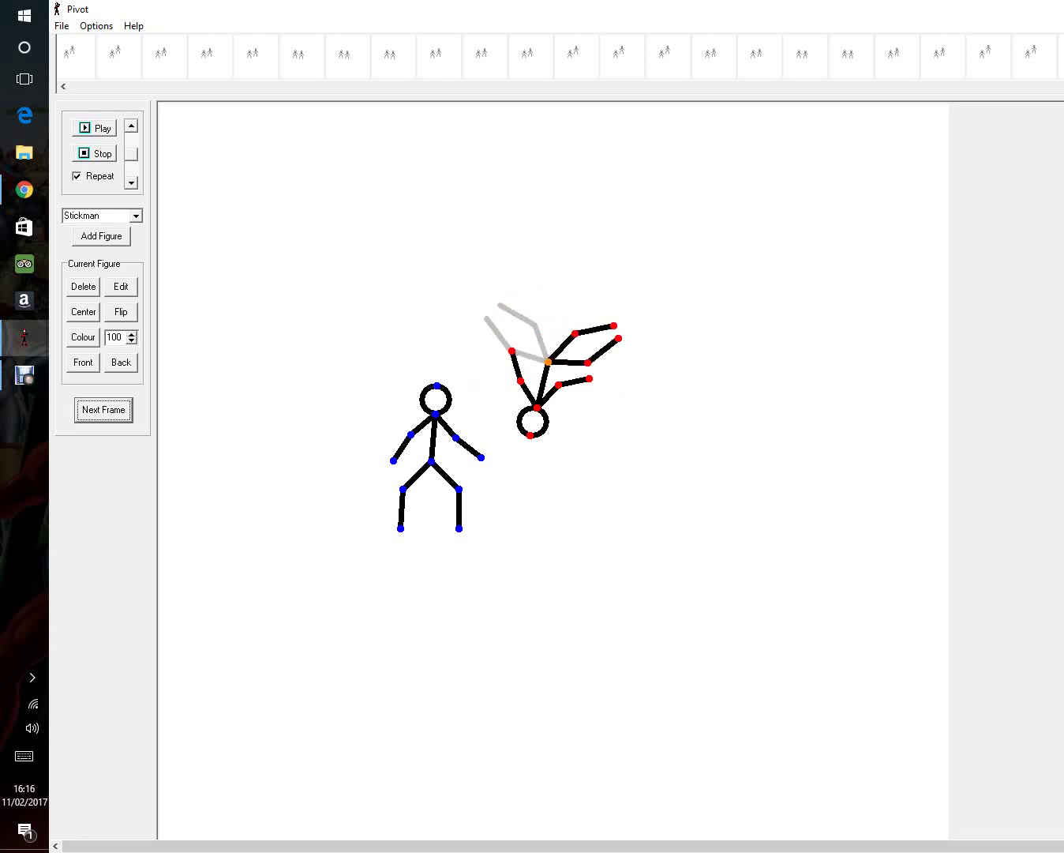
pyautogui.moveTo(539, 408); pyautogui.dragTo(555, 314)
pyautogui.click(103, 410)
pyautogui.click(103, 410)
pyautogui.click(104, 410)
pyautogui.click(104, 409)
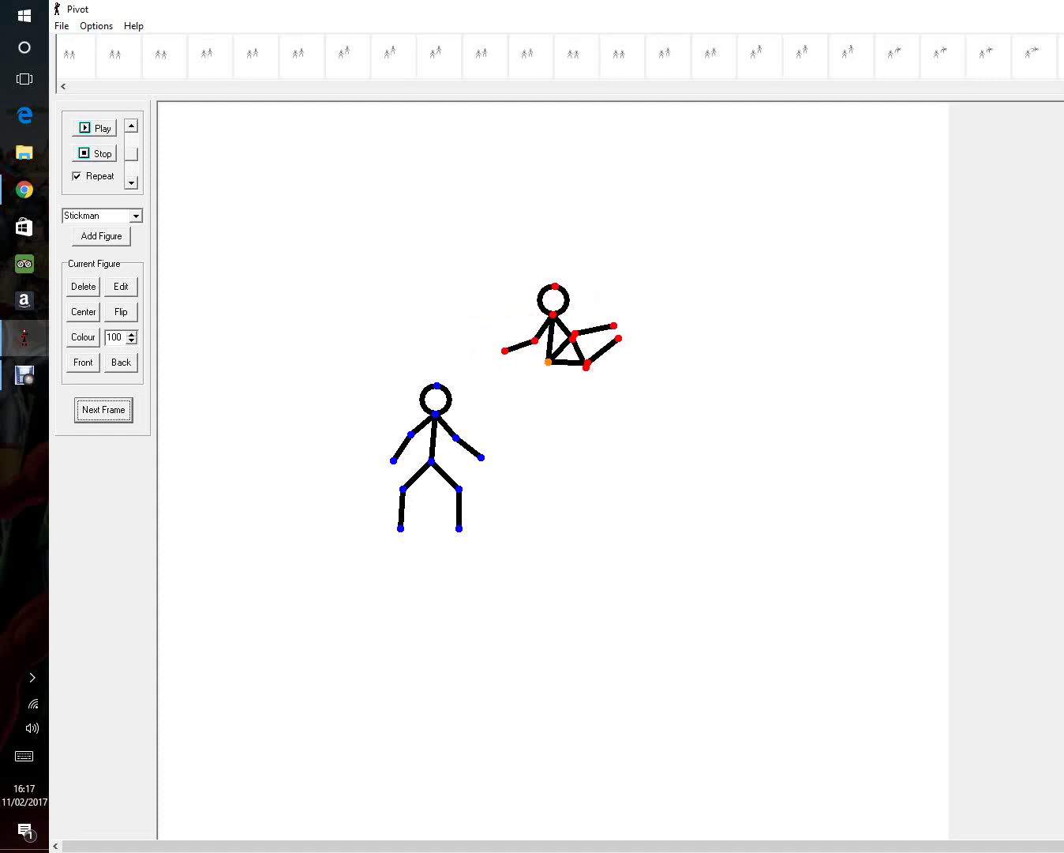
pyautogui.click(103, 410)
# - Lower both of the airborne stickman's legs beneath its body, one forward and one downward, and add frames
pyautogui.moveTo(587, 363); pyautogui.dragTo(512, 376)
pyautogui.moveTo(574, 337); pyautogui.dragTo(556, 400)
pyautogui.click(104, 409)
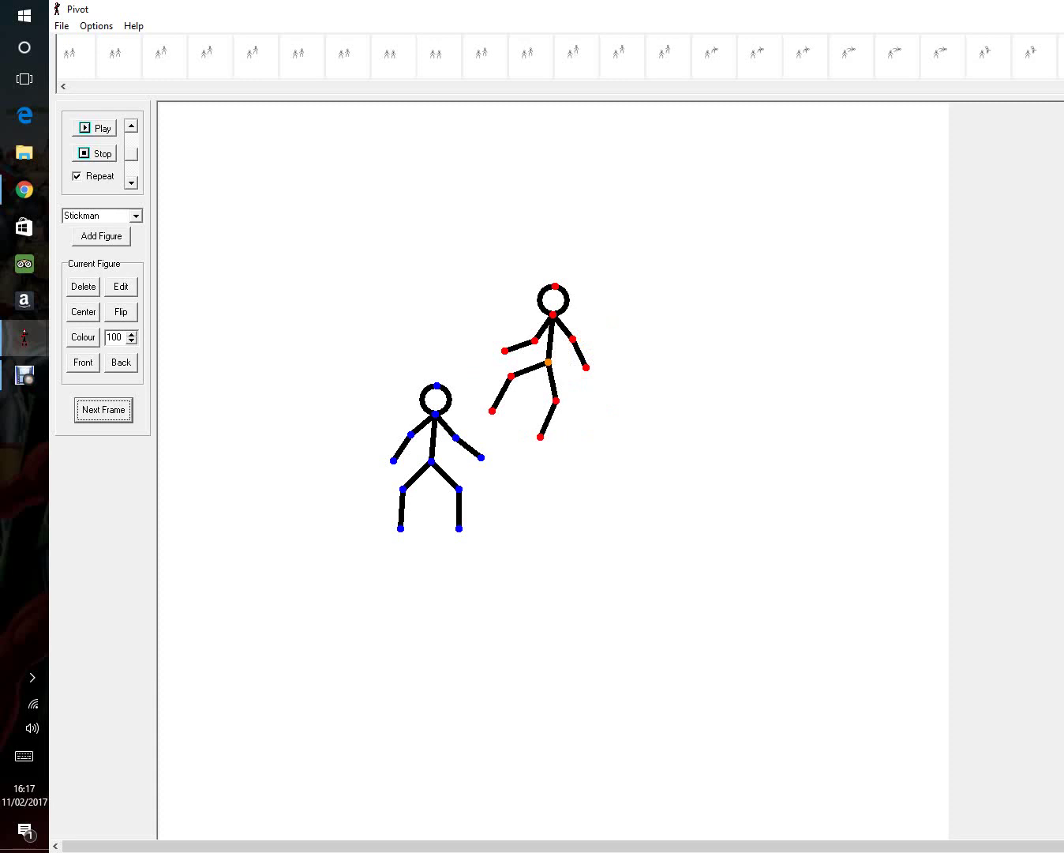
# - Begin a second mid-air flip by tipping the torso sideways and raising both legs toward the first stickman, adding frames
pyautogui.moveTo(554, 314); pyautogui.dragTo(594, 371)
pyautogui.moveTo(511, 375); pyautogui.dragTo(526, 328)
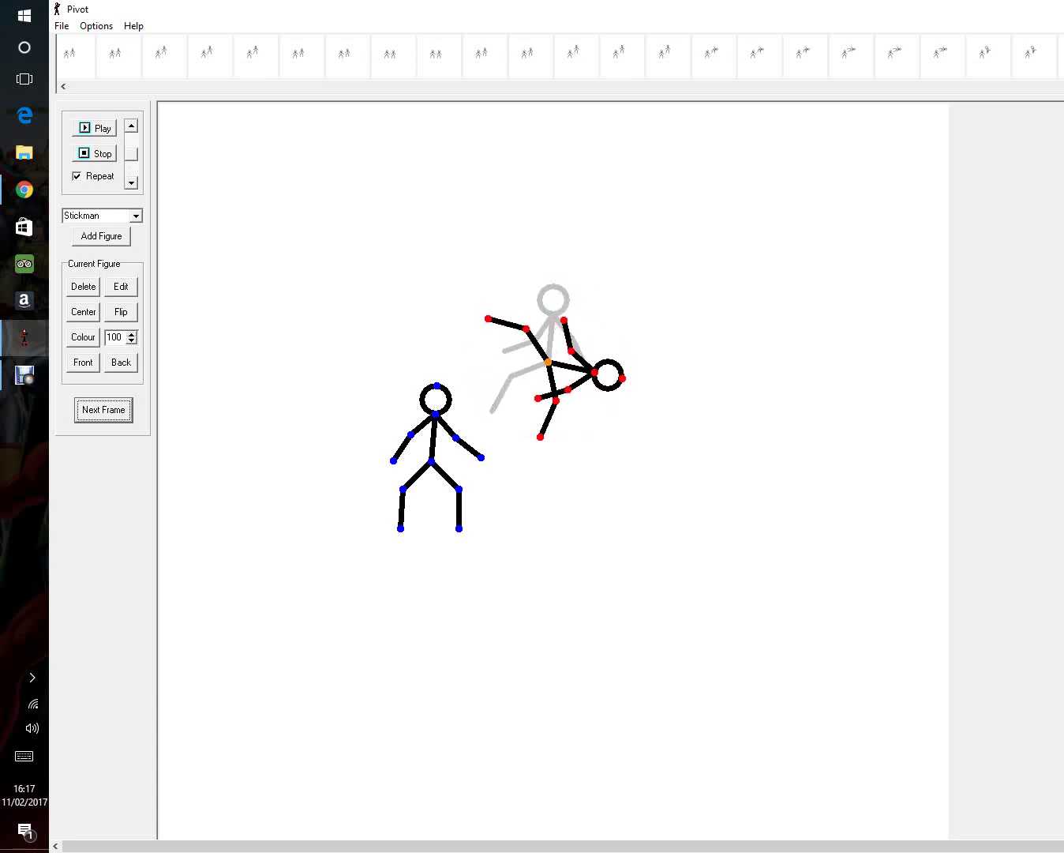
pyautogui.moveTo(556, 400); pyautogui.dragTo(510, 367)
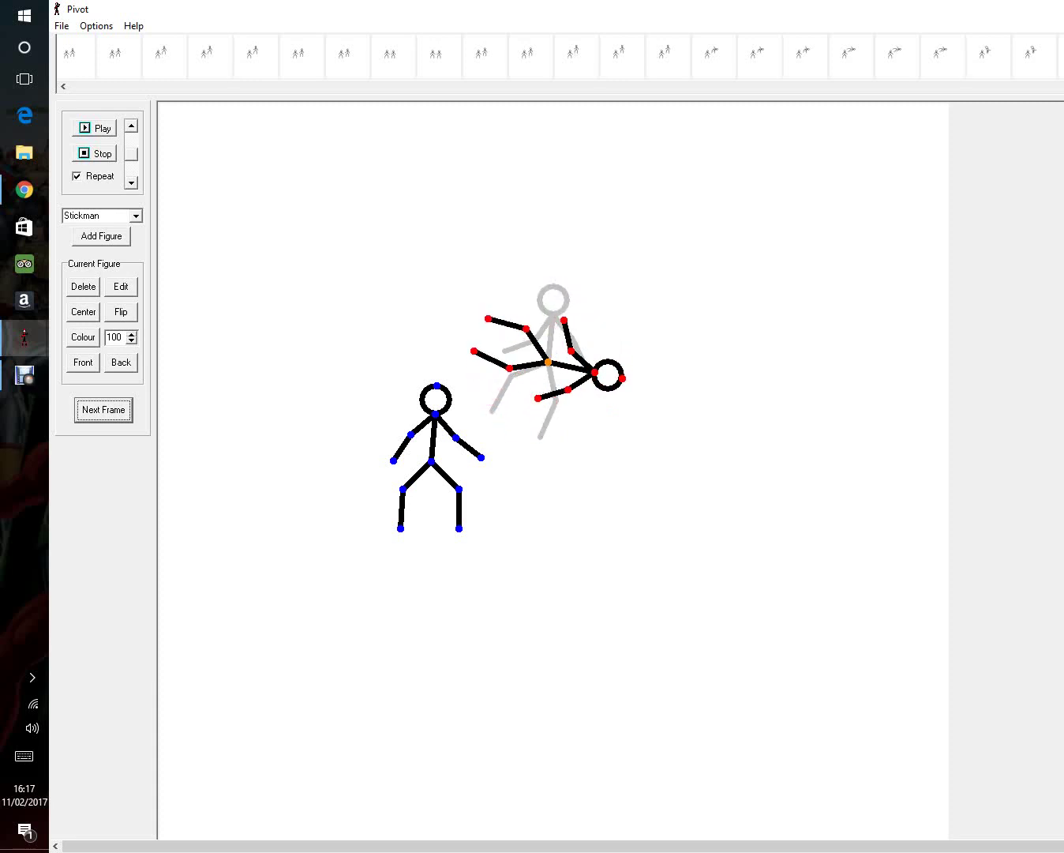
pyautogui.click(102, 409)
# - Rotate the flipping stickman's torso upside down and swing its legs up and over one at a time, adding frames
pyautogui.moveTo(595, 371); pyautogui.dragTo(527, 404)
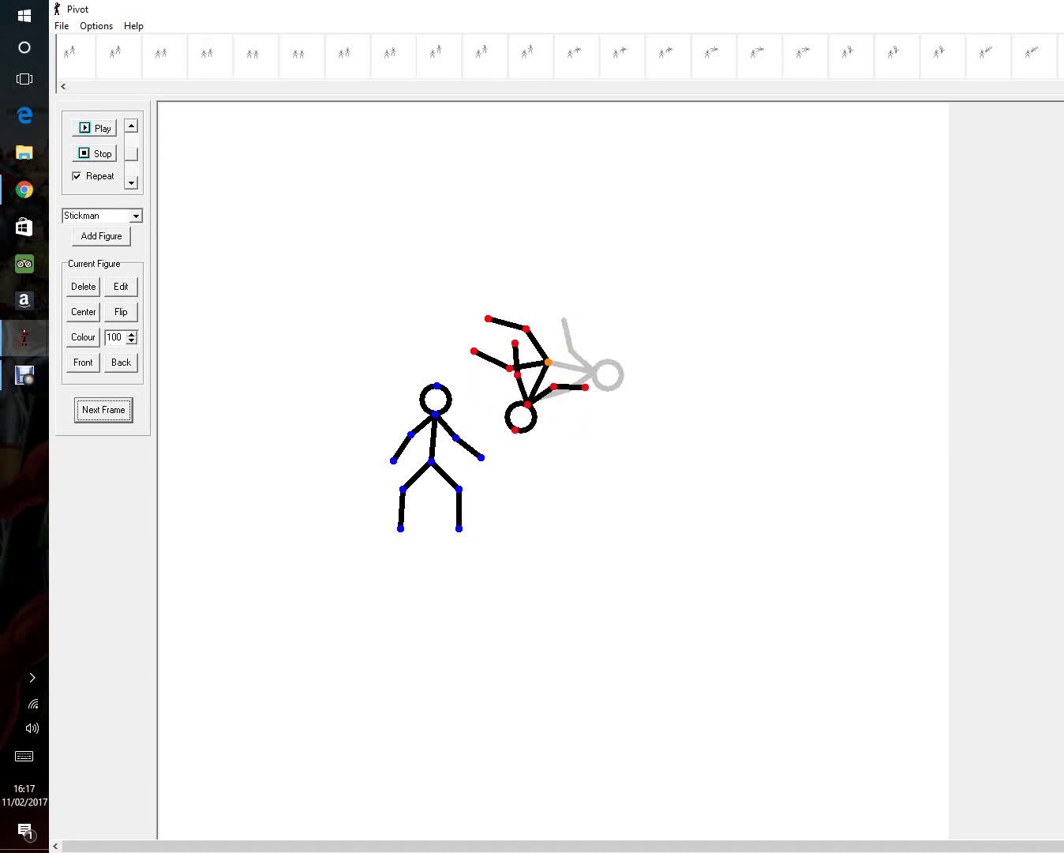
pyautogui.moveTo(525, 329); pyautogui.dragTo(558, 323)
pyautogui.click(103, 410)
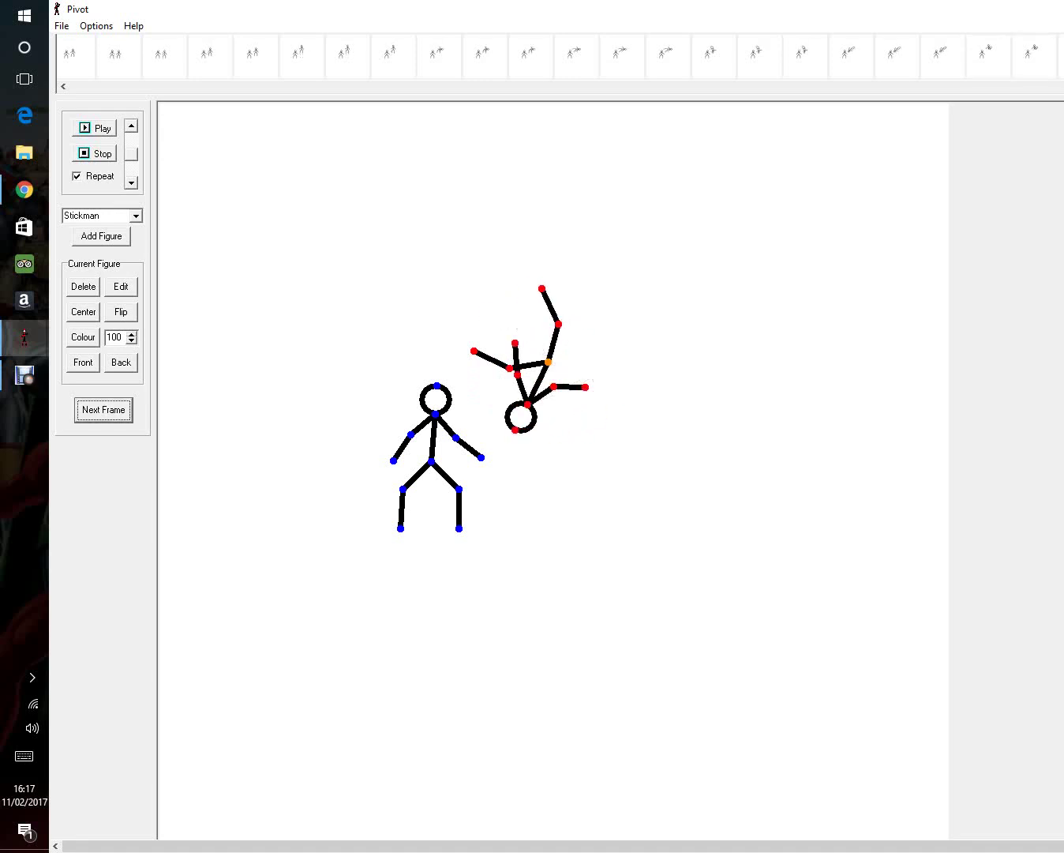
pyautogui.moveTo(510, 367); pyautogui.dragTo(583, 381)
pyautogui.click(104, 409)
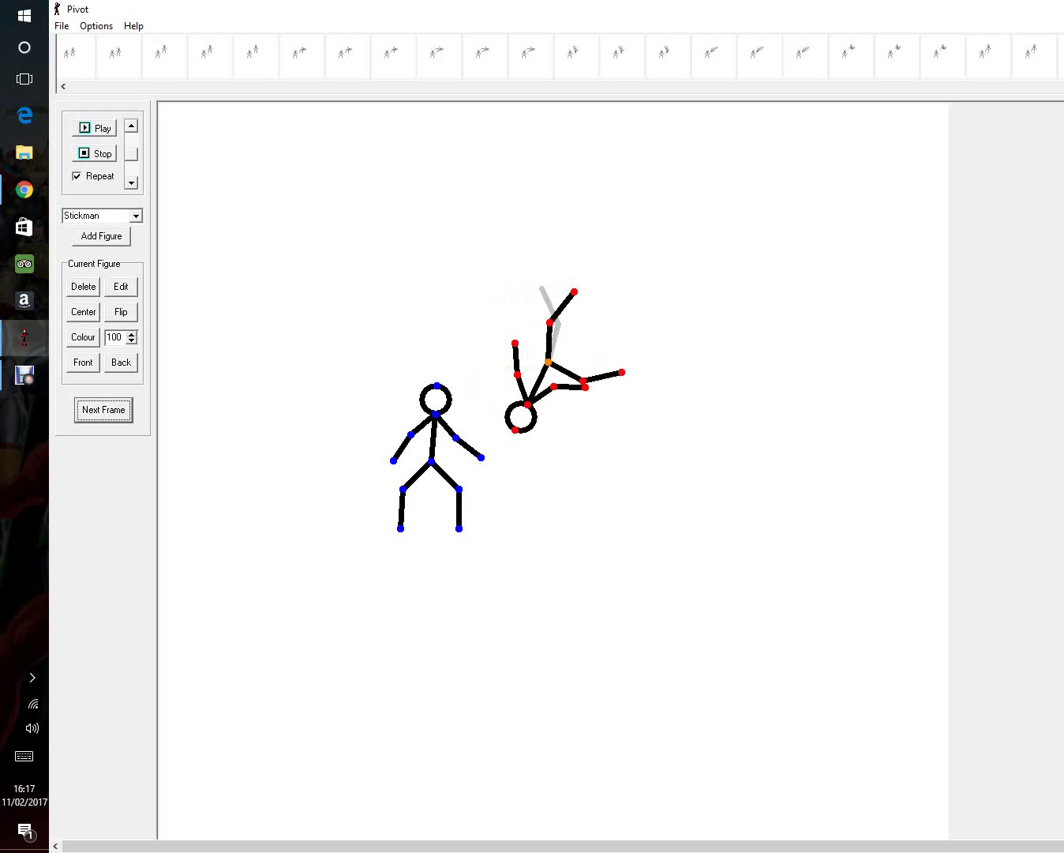
# - Bring the flipping stickman's remaining leg over to the far side, turn its torso upright and add frames
pyautogui.moveTo(551, 322); pyautogui.dragTo(588, 352)
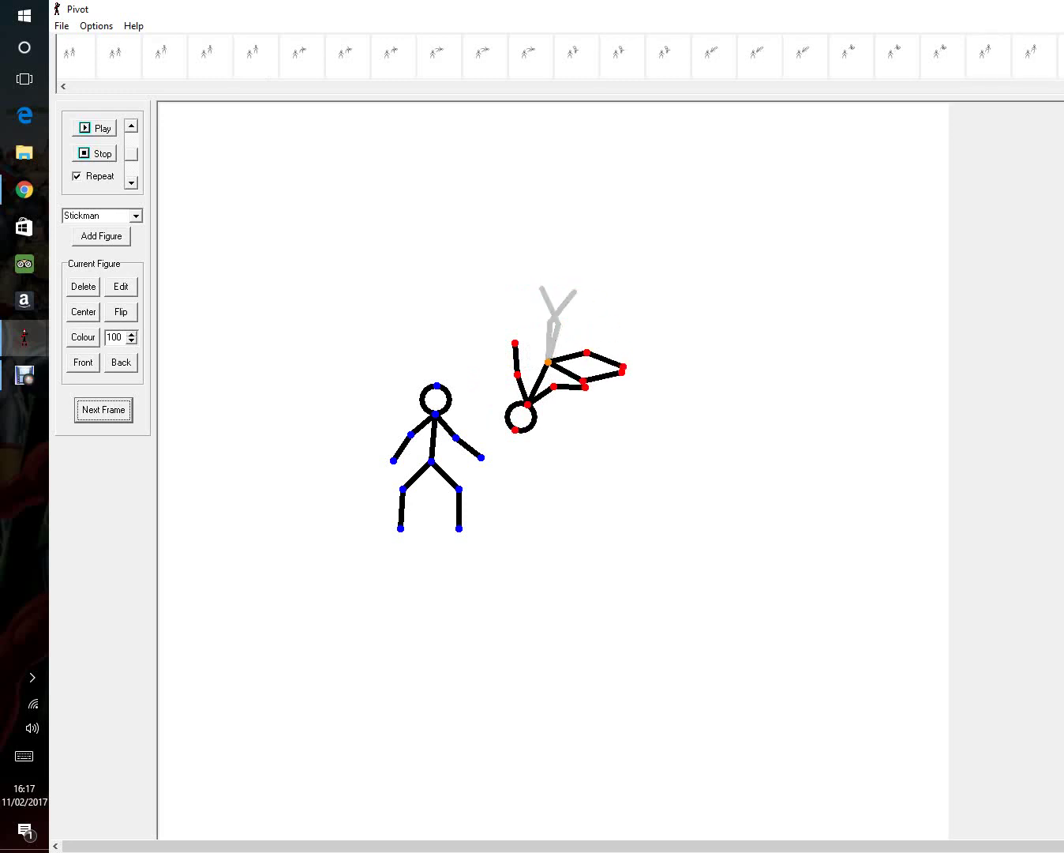
pyautogui.moveTo(528, 404); pyautogui.dragTo(535, 317)
pyautogui.click(103, 409)
pyautogui.click(103, 409)
pyautogui.click(103, 409)
# - Swing both of the airborne stickman's legs down under its body for landing and add frames
pyautogui.moveTo(583, 380); pyautogui.dragTo(518, 387)
pyautogui.moveTo(585, 352); pyautogui.dragTo(560, 438)
pyautogui.click(103, 411)
pyautogui.click(102, 410)
pyautogui.click(103, 409)
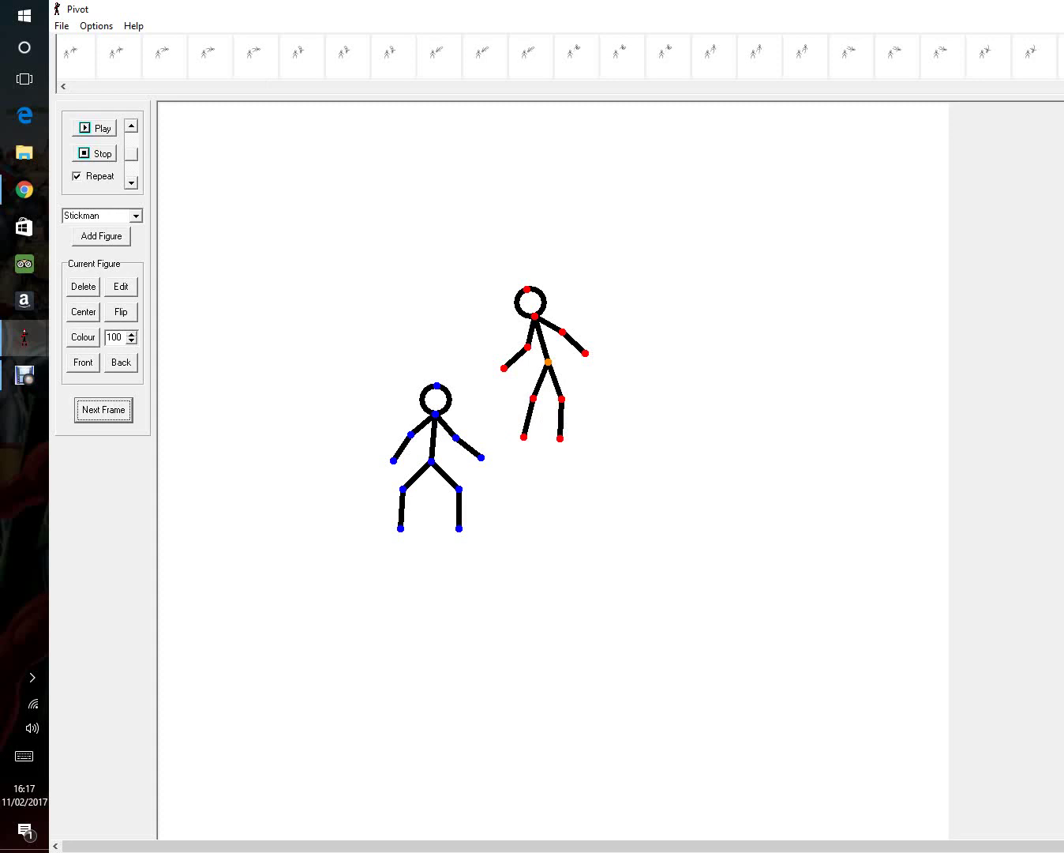
# - Lower the second stickman back to ground level beside the first, adding frames along the way and at the landing
pyautogui.moveTo(548, 362); pyautogui.dragTo(549, 459)
pyautogui.click(104, 410)
pyautogui.click(103, 410)
pyautogui.click(102, 410)
pyautogui.click(103, 409)
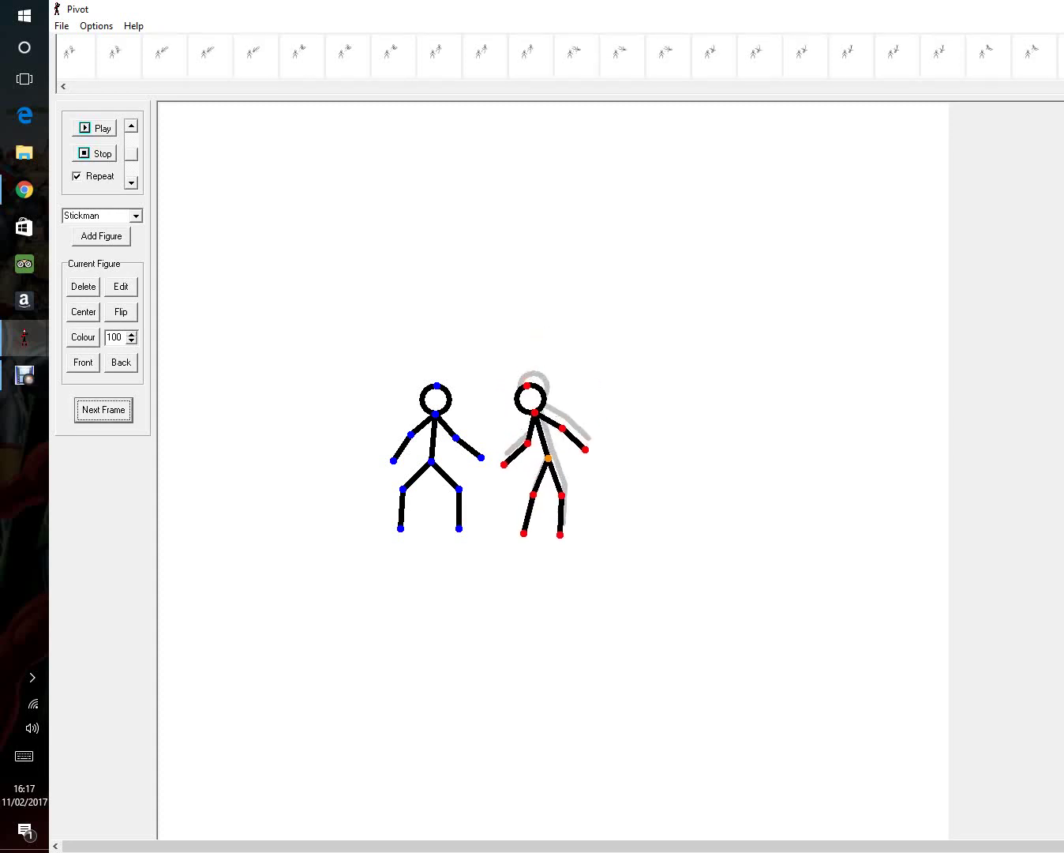
pyautogui.click(103, 410)
pyautogui.click(103, 410)
pyautogui.click(103, 409)
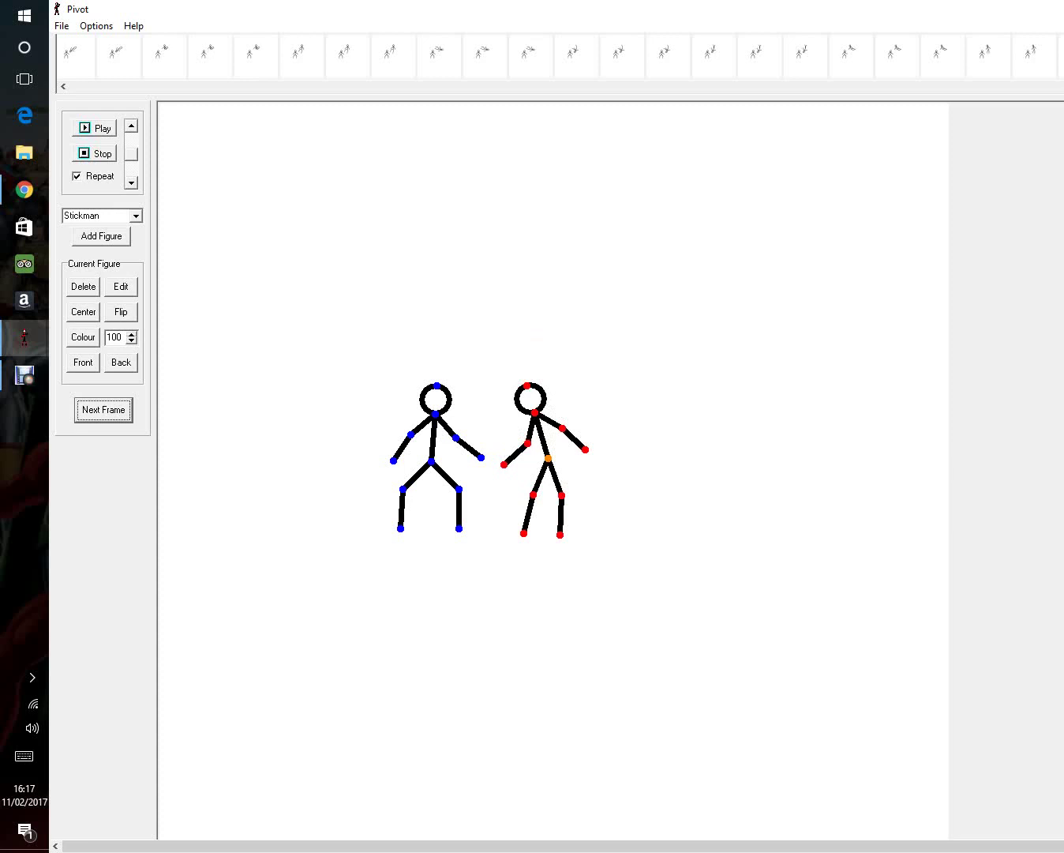
# - Move the first stickman forward, extend its front arm in a punch to the second stickman's head and add frames
pyautogui.moveTo(431, 461); pyautogui.dragTo(524, 396)
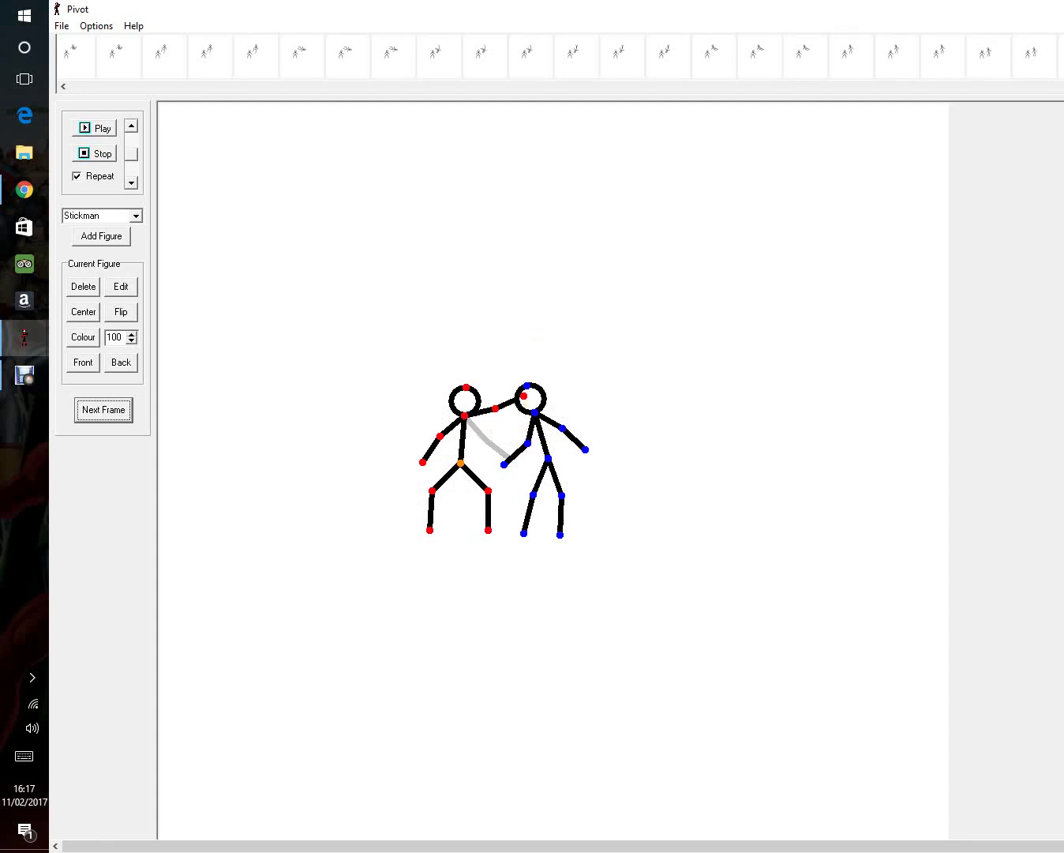
pyautogui.click(102, 409)
pyautogui.click(103, 410)
pyautogui.click(102, 410)
# - Bend the second stickman's head and torso backward away from the punch, adding frames along the way
pyautogui.moveTo(527, 386); pyautogui.dragTo(591, 438)
pyautogui.click(102, 410)
pyautogui.click(103, 410)
pyautogui.click(103, 410)
pyautogui.press('Return')
pyautogui.press('Return')
pyautogui.click(104, 410)
pyautogui.click(104, 410)
pyautogui.click(104, 410)
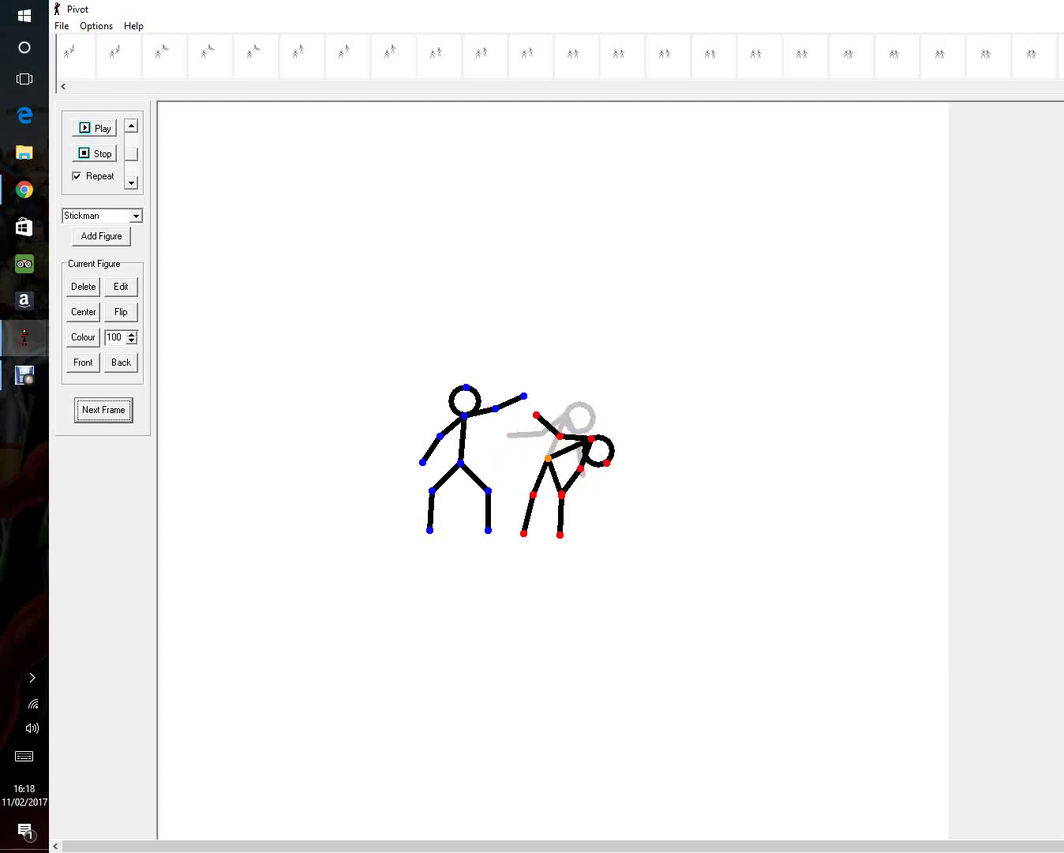
pyautogui.press('Return')
pyautogui.press('Return')
pyautogui.press('Return')
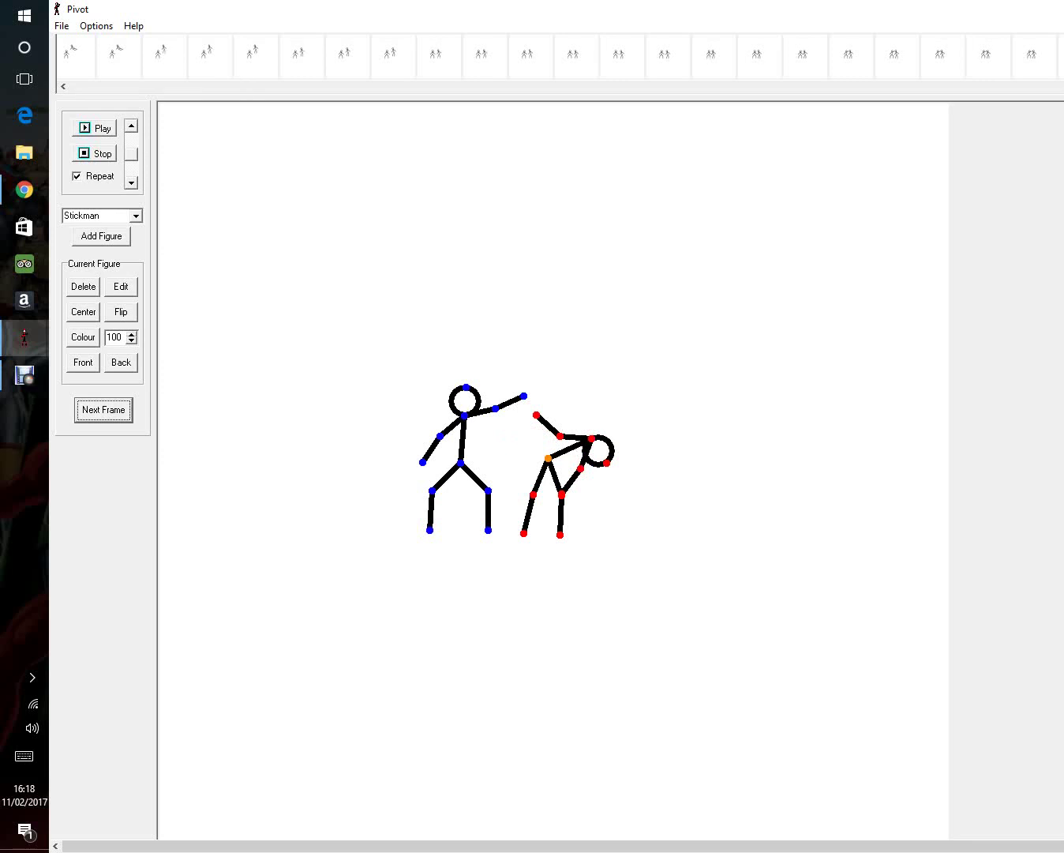
# - Swing the falling stickman's legs toward the first, adjust its head and hanging arm and add three frames
pyautogui.moveTo(535, 495); pyautogui.dragTo(512, 476)
pyautogui.moveTo(560, 535); pyautogui.dragTo(534, 495)
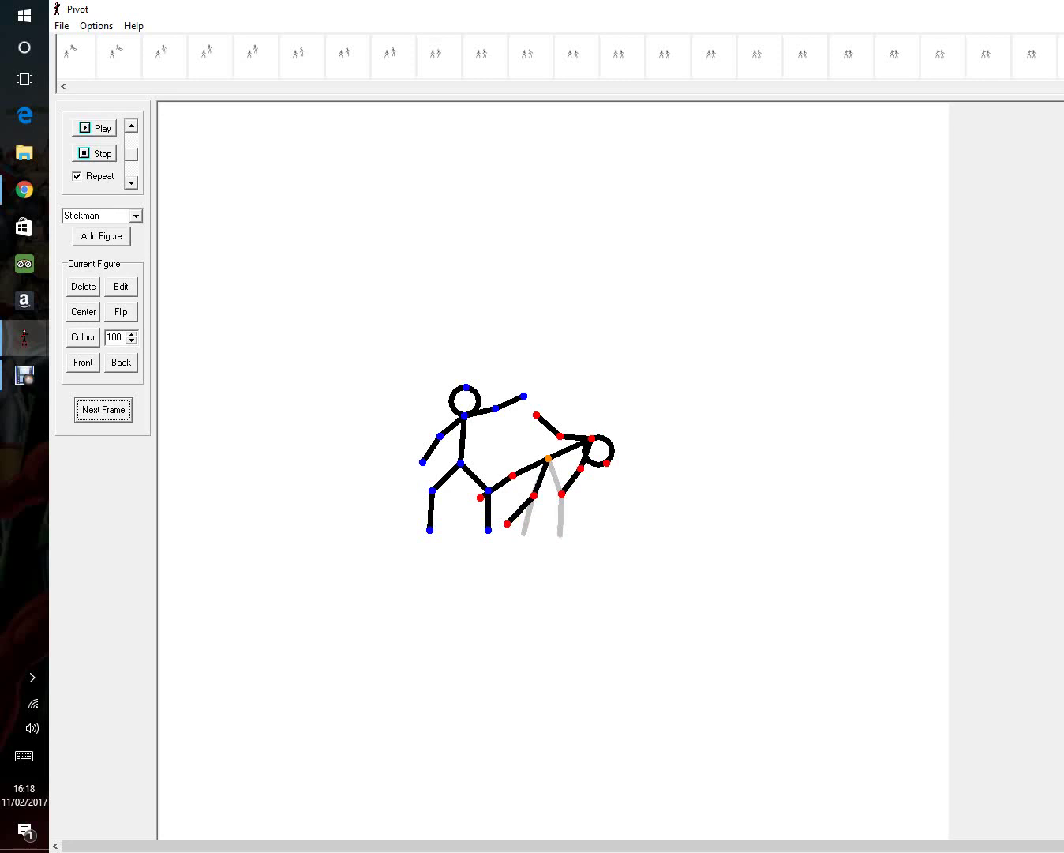
pyautogui.moveTo(561, 493); pyautogui.dragTo(619, 436)
pyautogui.click(103, 410)
pyautogui.click(102, 409)
pyautogui.click(102, 410)
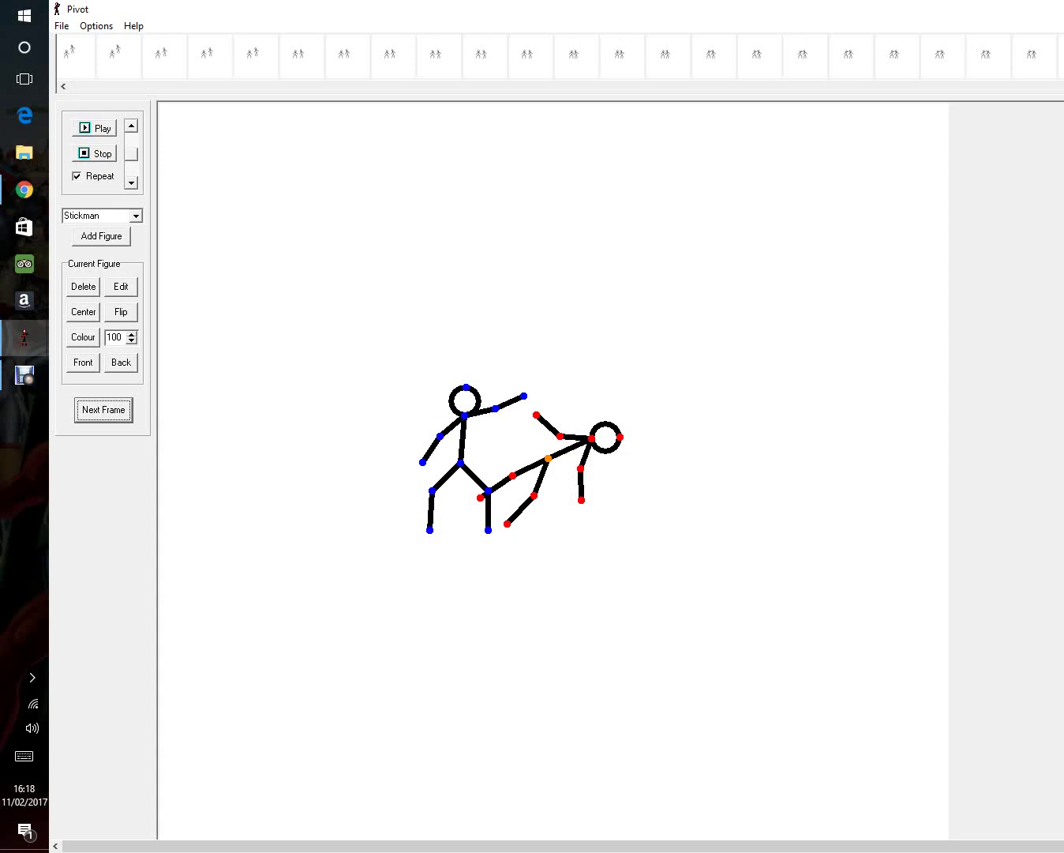
# - Move the second stickman away from the first and lay it flat on the ground, adding frames during the fall
pyautogui.moveTo(548, 458); pyautogui.dragTo(634, 477)
pyautogui.click(102, 410)
pyautogui.click(103, 410)
pyautogui.click(102, 410)
pyautogui.moveTo(553, 488); pyautogui.dragTo(593, 495)
pyautogui.click(104, 409)
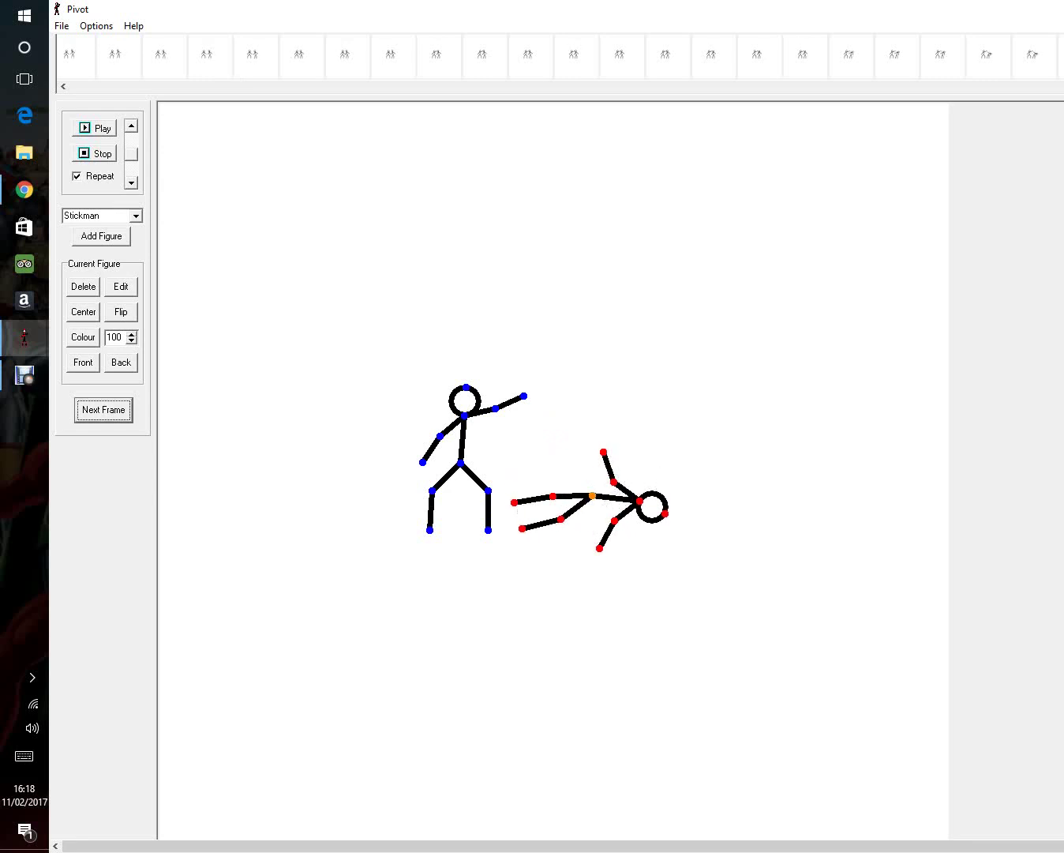
# - Move the first stickman toward and over the fallen one with its punching arm lowered, adding frames
pyautogui.moveTo(460, 464); pyautogui.dragTo(472, 466)
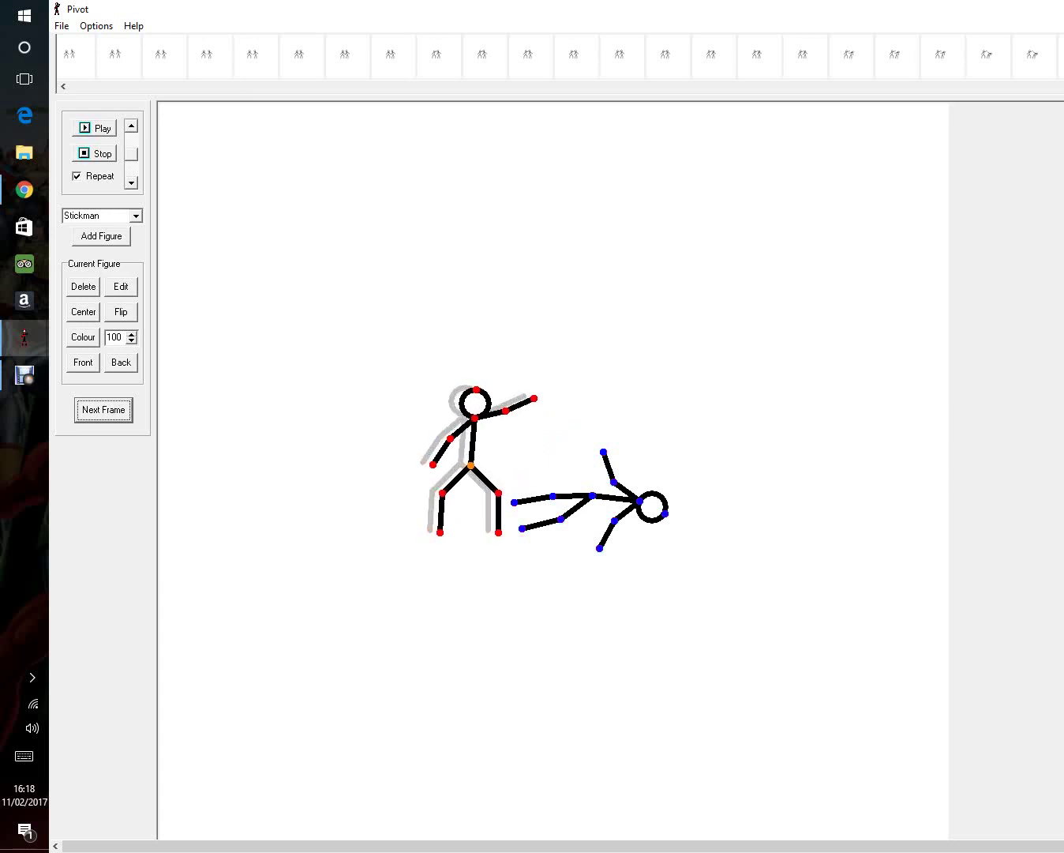
pyautogui.click(103, 409)
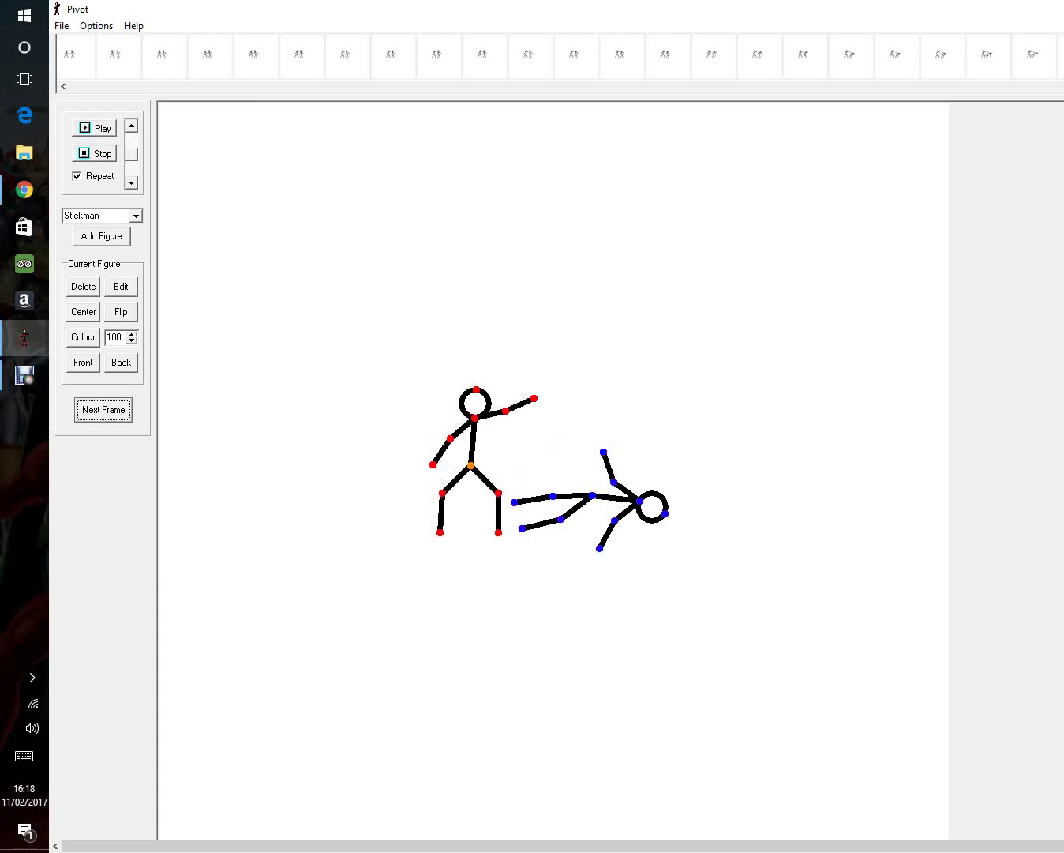
pyautogui.moveTo(505, 410); pyautogui.dragTo(595, 435)
pyautogui.click(103, 409)
# - Make the first stickman jump up and down on top of the fallen one, adding frames for each height
pyautogui.press('space')
pyautogui.press('space')
pyautogui.press('space')
pyautogui.press('space')
pyautogui.press('space')
pyautogui.press('space')
pyautogui.press('space')
pyautogui.press('space')
pyautogui.press('space')
pyautogui.press('space')
pyautogui.press('space')
pyautogui.press('space')
pyautogui.press('space')
pyautogui.press('space')
pyautogui.press('space')
pyautogui.press('space')
pyautogui.press('space')
pyautogui.press('space')
pyautogui.press('space')
pyautogui.press('space')
pyautogui.press('space')
pyautogui.moveTo(595, 435); pyautogui.dragTo(596, 450)
pyautogui.press('space')
pyautogui.moveTo(595, 450); pyautogui.dragTo(595, 463)
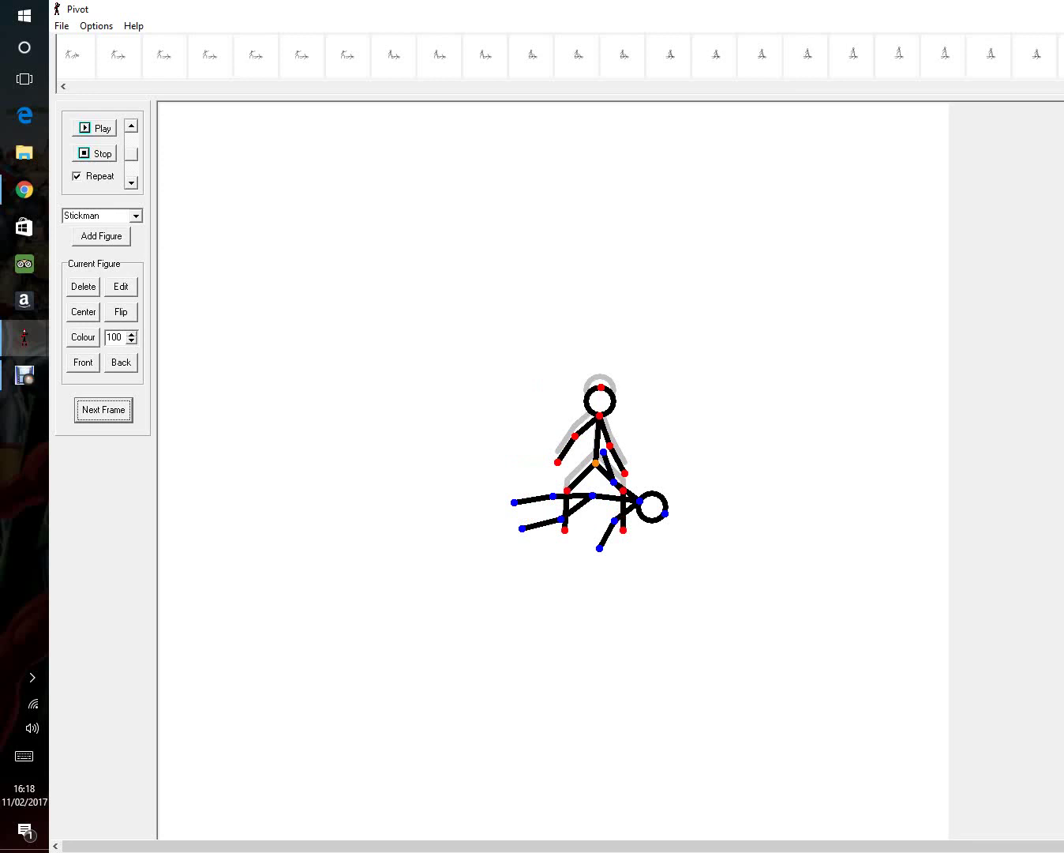
# - Move the first stickman off the fallen one and far back toward the canvas's left side, adding frames along the way
pyautogui.moveTo(595, 463); pyautogui.dragTo(404, 458)
pyautogui.press('space')
pyautogui.press('space')
pyautogui.press('space')
pyautogui.press('Return')
pyautogui.press('Return')
pyautogui.moveTo(405, 458); pyautogui.dragTo(262, 448)
pyautogui.press('space')
pyautogui.press('space')
pyautogui.press('space')
pyautogui.press('space')
pyautogui.press('space')
pyautogui.press('space')
pyautogui.press('Return')
# - Raise the second stickman's torso, bring its legs underneath and lift it to a standing pose, adding frames
pyautogui.click(638, 500)
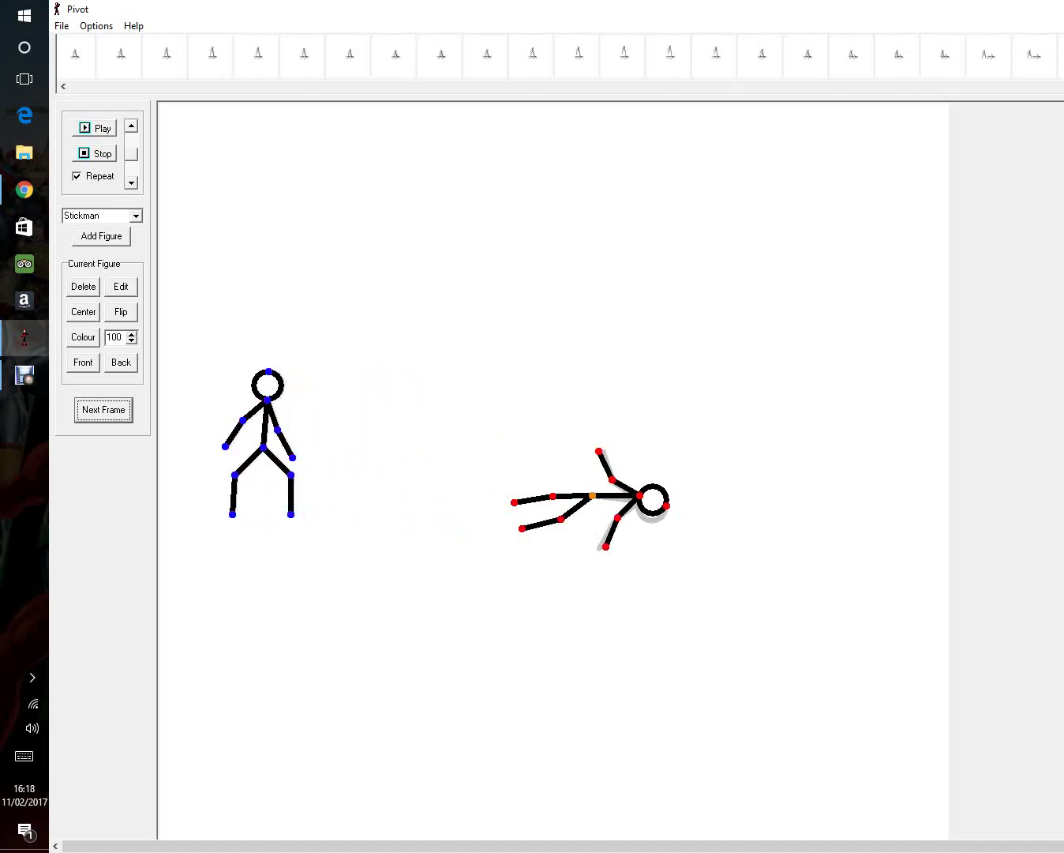
pyautogui.moveTo(638, 500); pyautogui.dragTo(606, 450)
pyautogui.moveTo(559, 519); pyautogui.dragTo(615, 528)
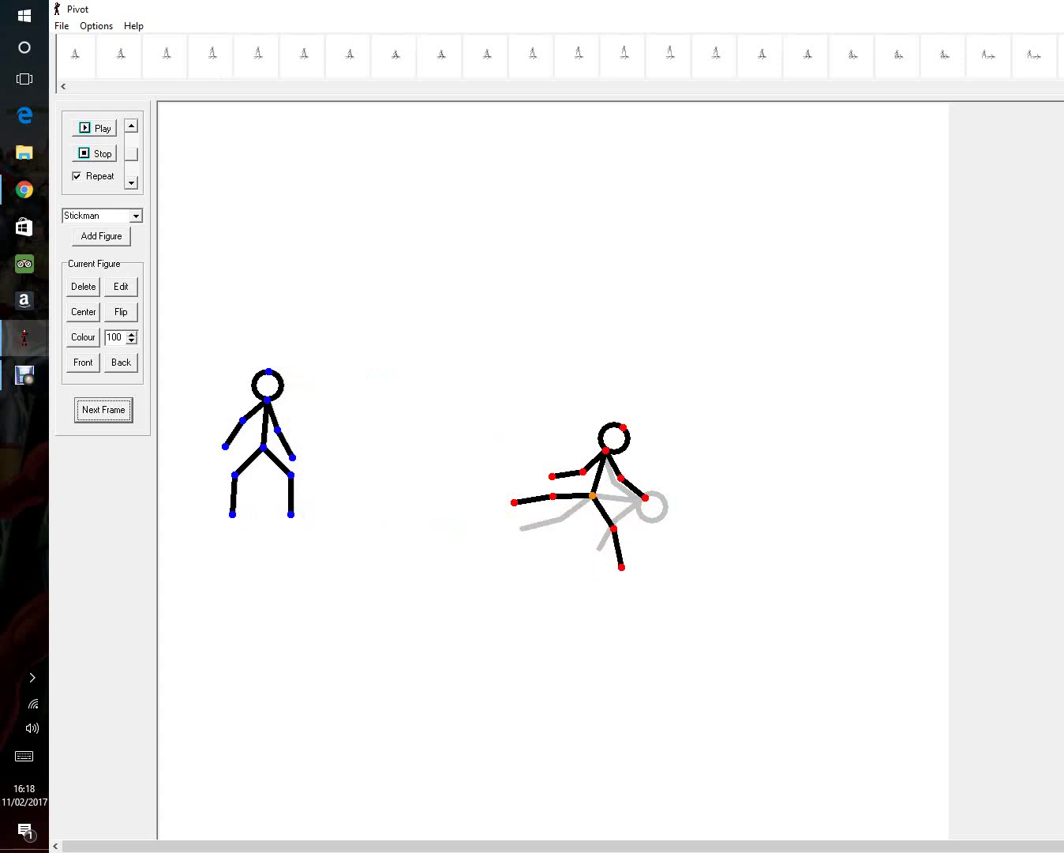
pyautogui.press('Return')
pyautogui.moveTo(552, 496); pyautogui.dragTo(549, 452)
pyautogui.press('Return')
pyautogui.press('Return')
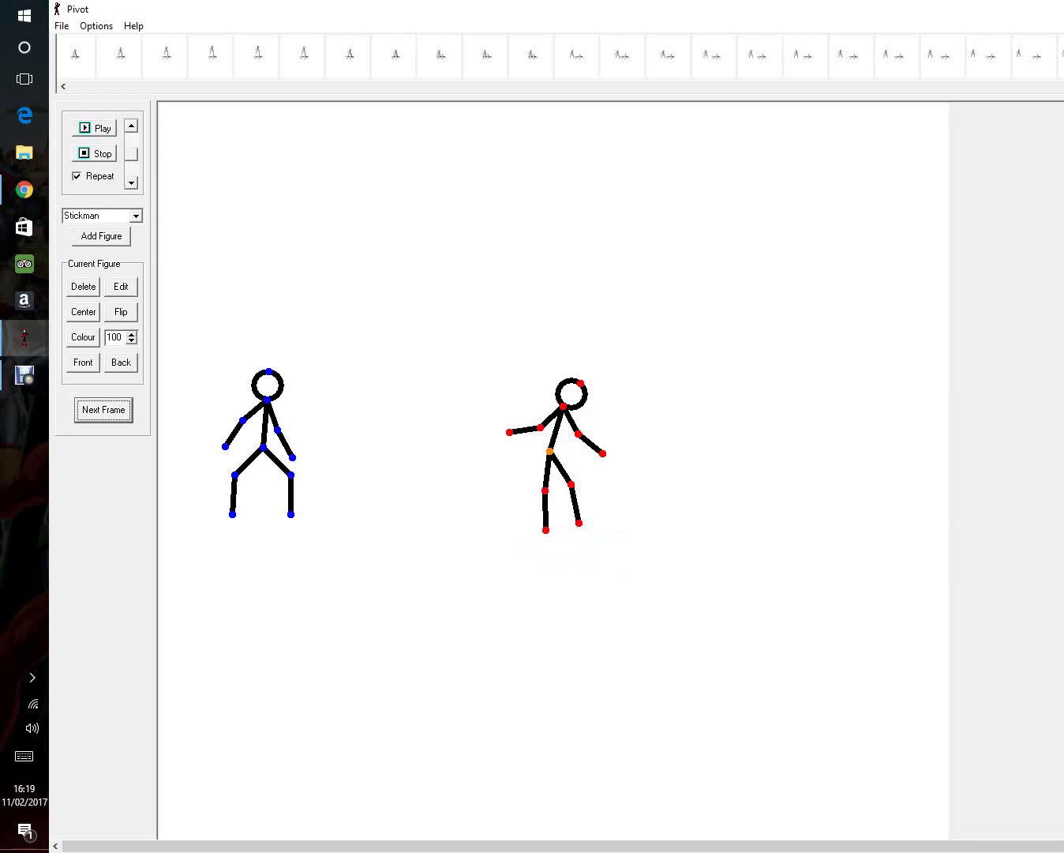
# - Back the first stickman toward the canvas's left edge while the second advances right up to it, adding frames
pyautogui.moveTo(263, 447); pyautogui.dragTo(253, 445)
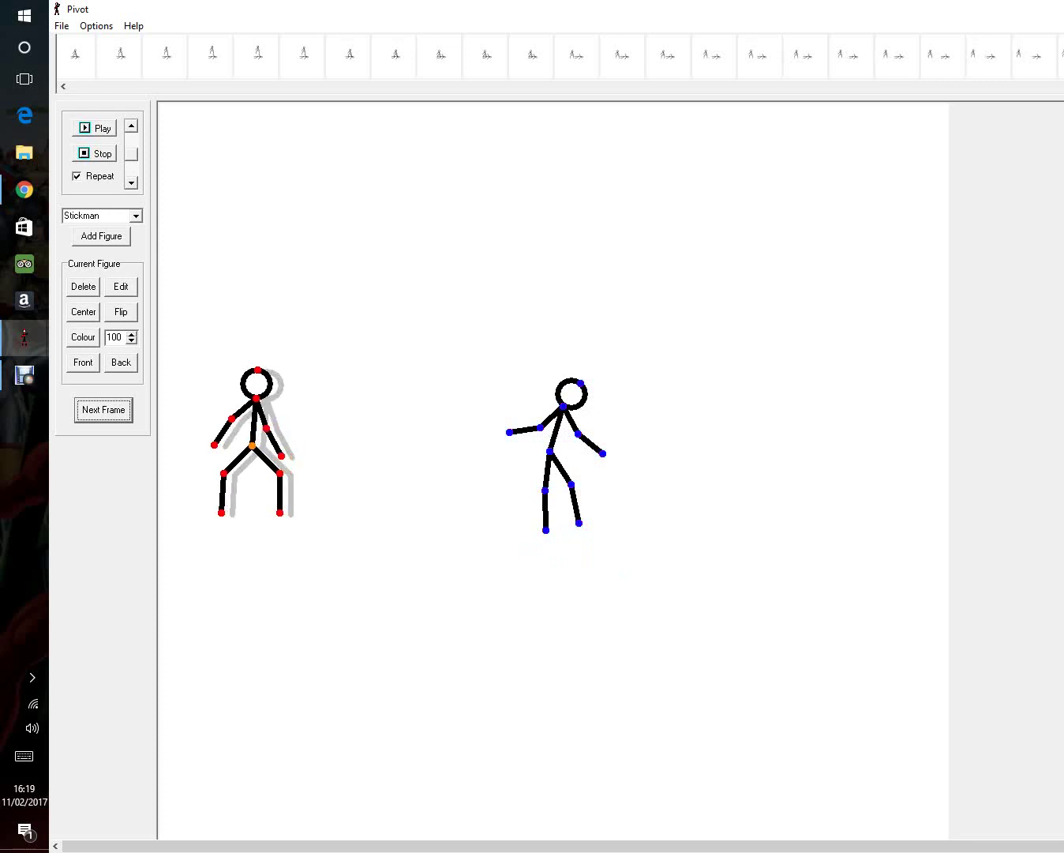
pyautogui.moveTo(550, 451); pyautogui.dragTo(510, 445)
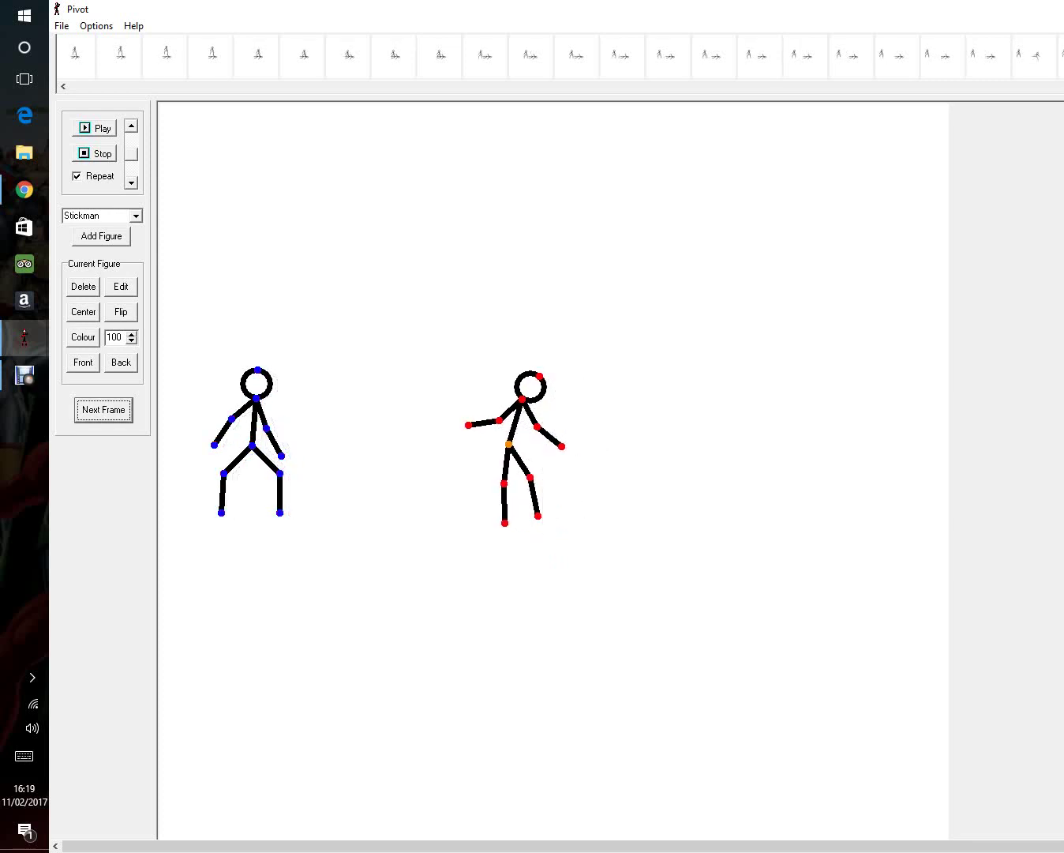
pyautogui.moveTo(252, 446); pyautogui.dragTo(241, 445)
pyautogui.moveTo(509, 445); pyautogui.dragTo(428, 446)
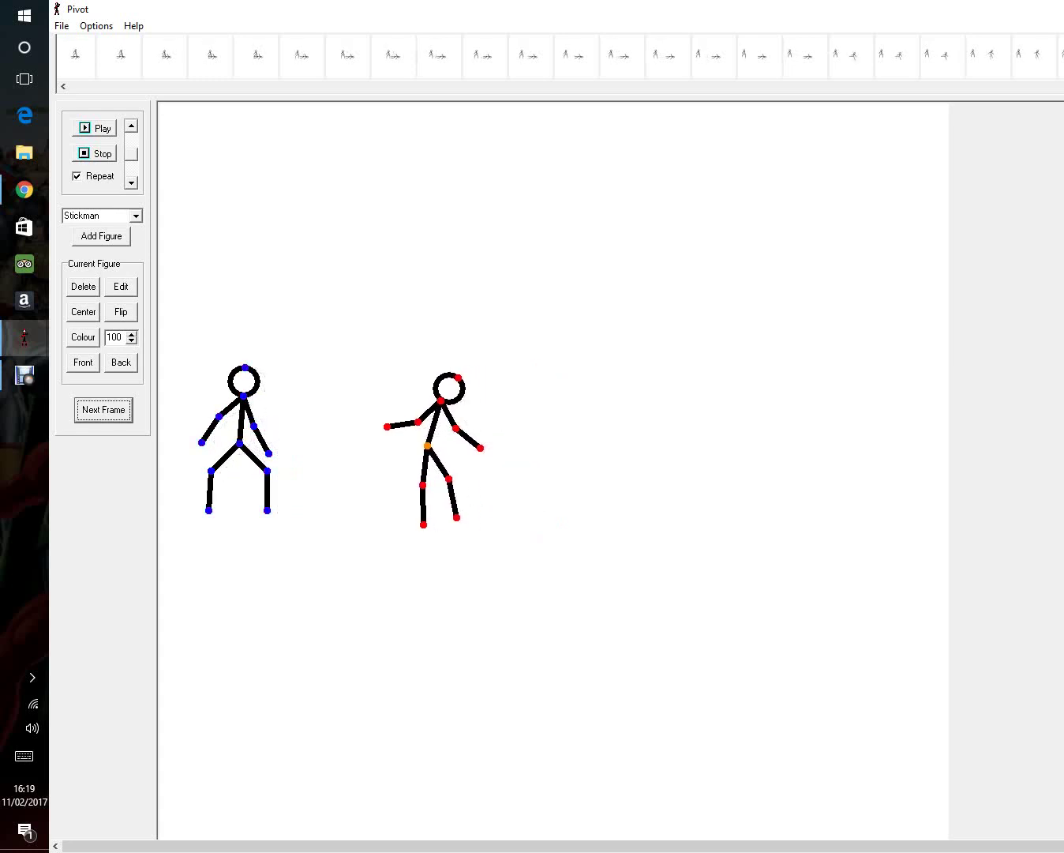
pyautogui.moveTo(241, 445); pyautogui.dragTo(226, 441)
pyautogui.moveTo(428, 445); pyautogui.dragTo(197, 441)
pyautogui.click(103, 410)
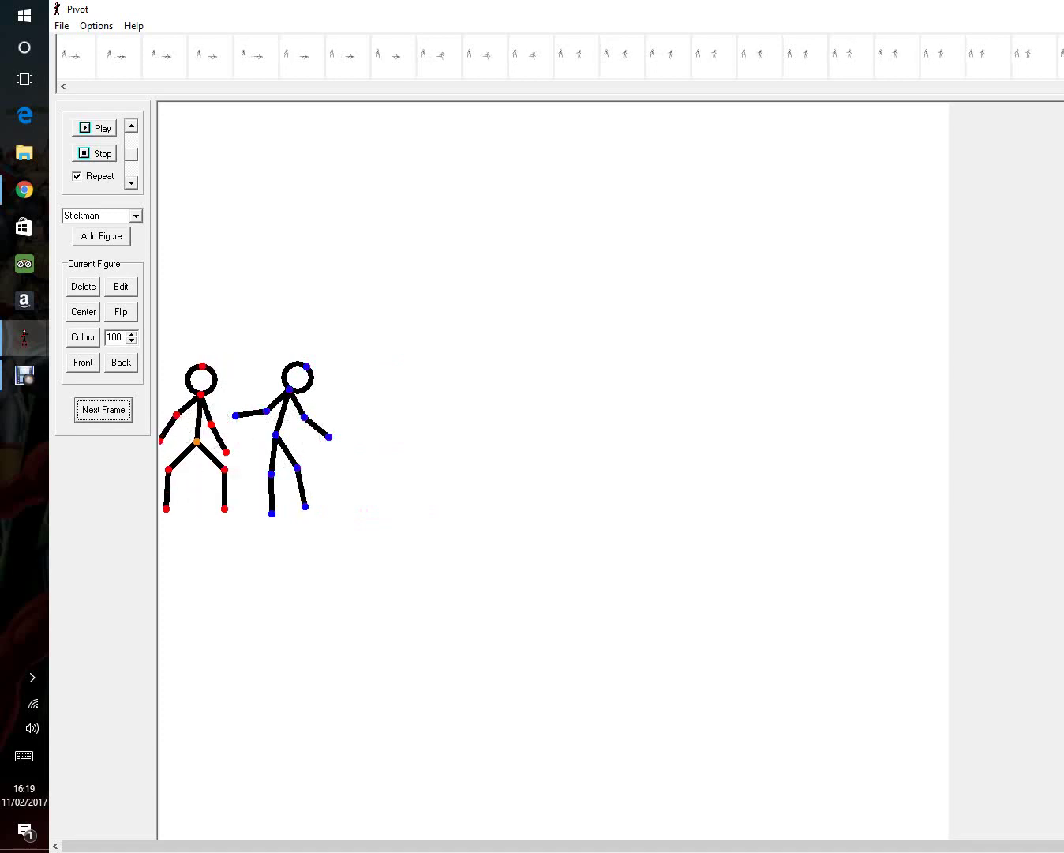
# - Move the second stickman closer, straighten its torso and place both hands on the first stickman's head and neck, adding three frames
pyautogui.moveTo(276, 435); pyautogui.dragTo(220, 384)
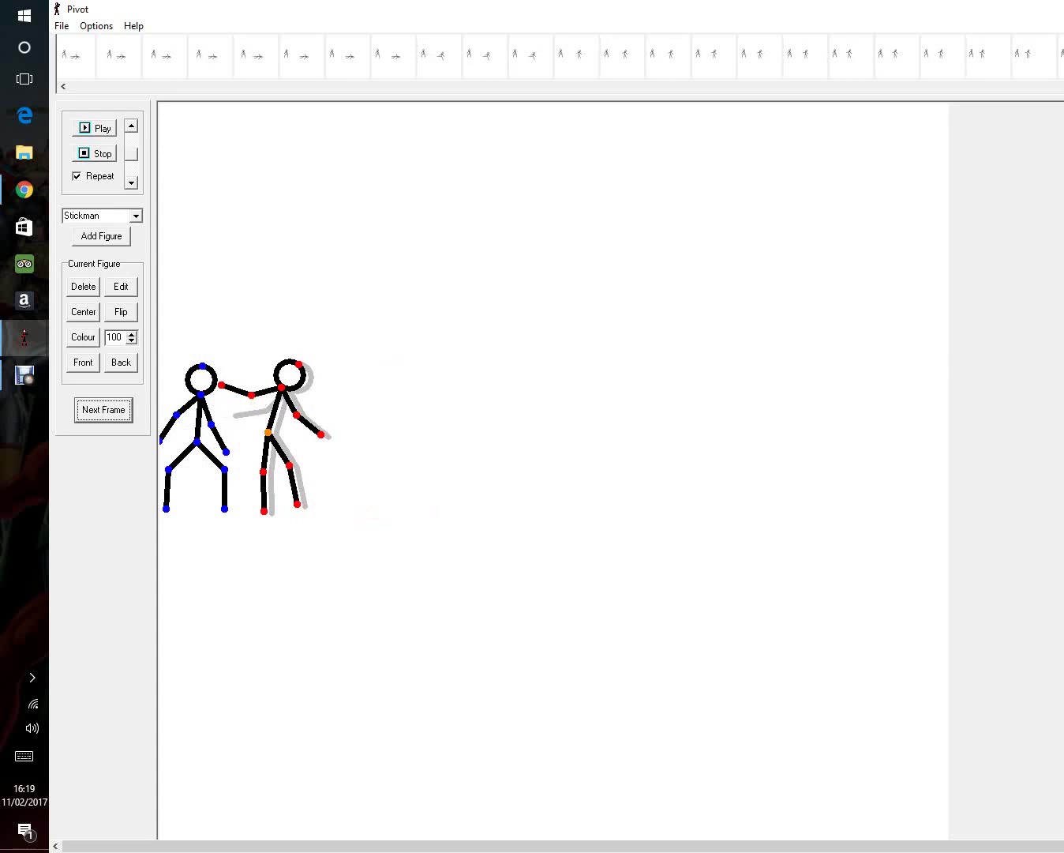
pyautogui.moveTo(297, 416); pyautogui.dragTo(204, 368)
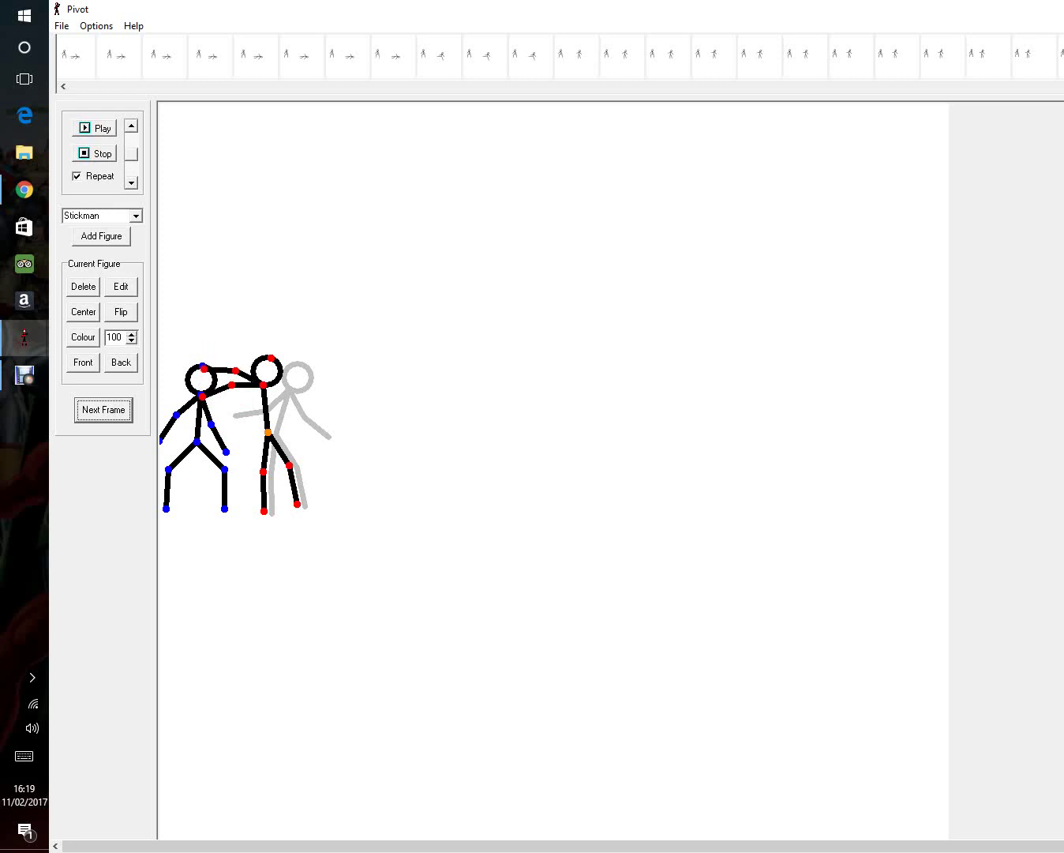
pyautogui.click(103, 410)
pyautogui.click(103, 410)
pyautogui.click(104, 411)
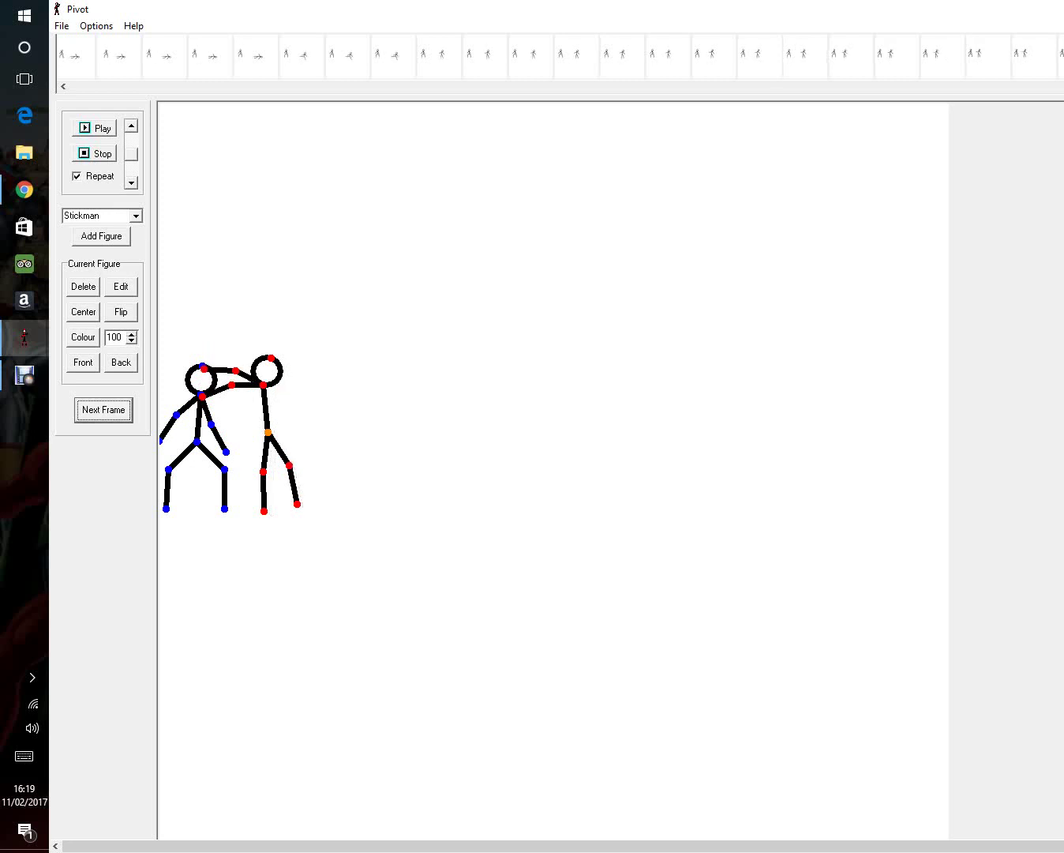
# - Lean the second stickman forward, stretch both legs out behind it and lift it into the air, adding a frame
pyautogui.moveTo(268, 432); pyautogui.dragTo(242, 393)
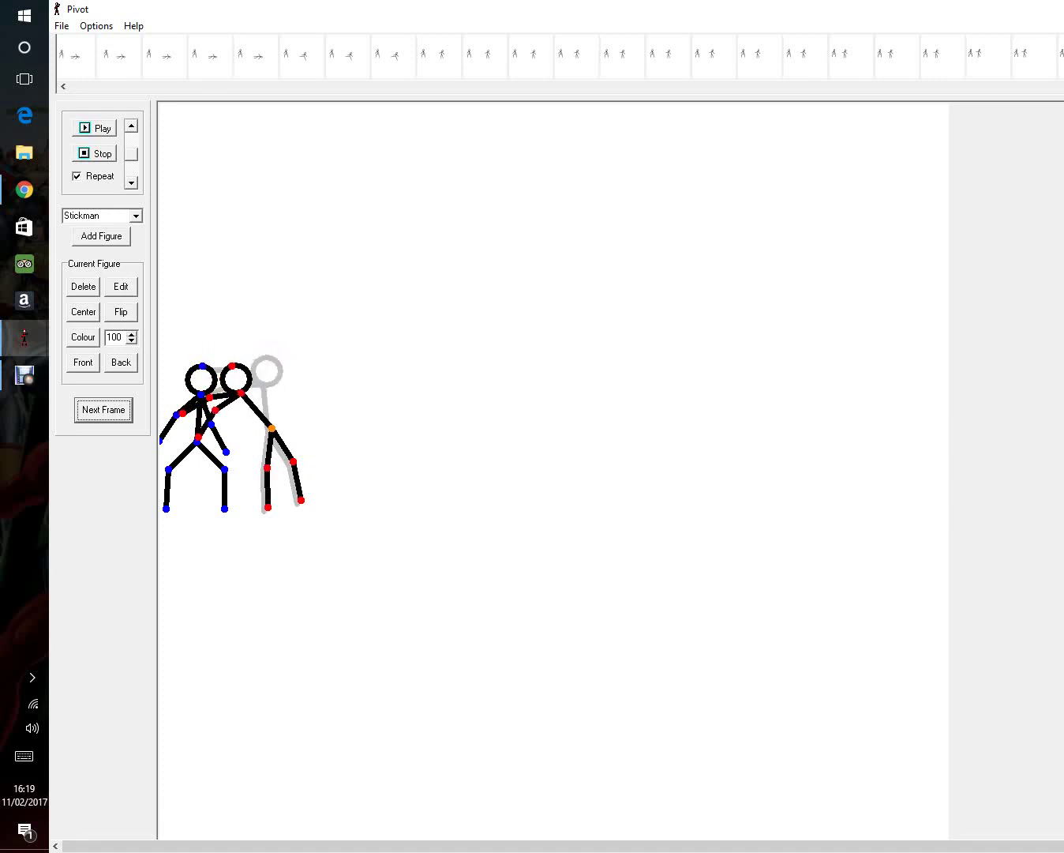
pyautogui.moveTo(293, 461); pyautogui.dragTo(311, 429)
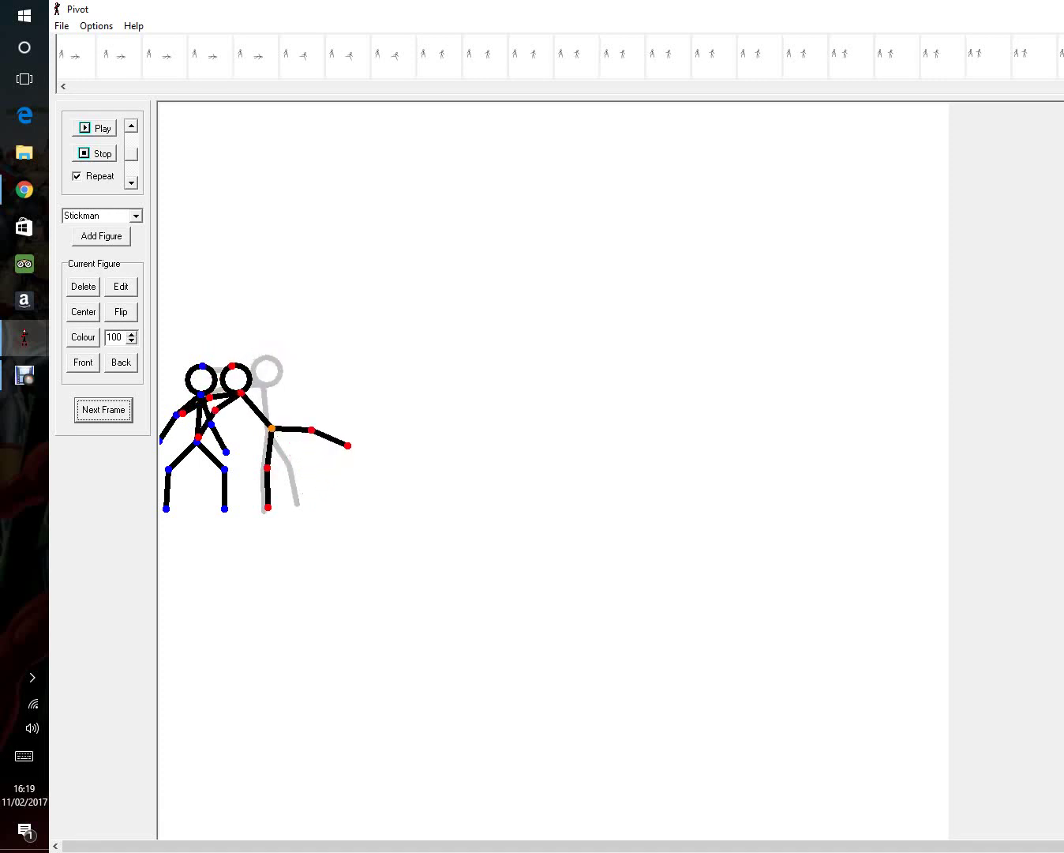
pyautogui.moveTo(268, 468); pyautogui.dragTo(283, 390)
pyautogui.click(103, 409)
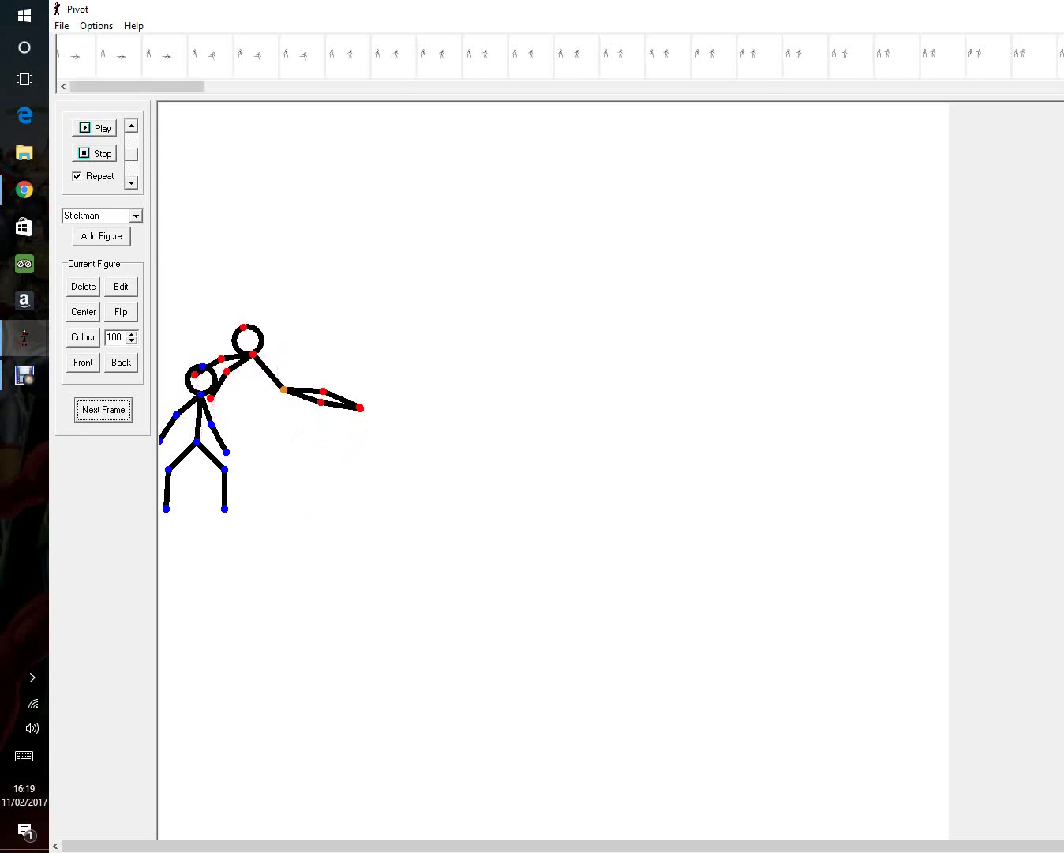
# - Pull the airborne stickman back and down, bend the first stickman's torso forward and tuck its front leg, adding three frames
pyautogui.moveTo(200, 393); pyautogui.dragTo(323, 414)
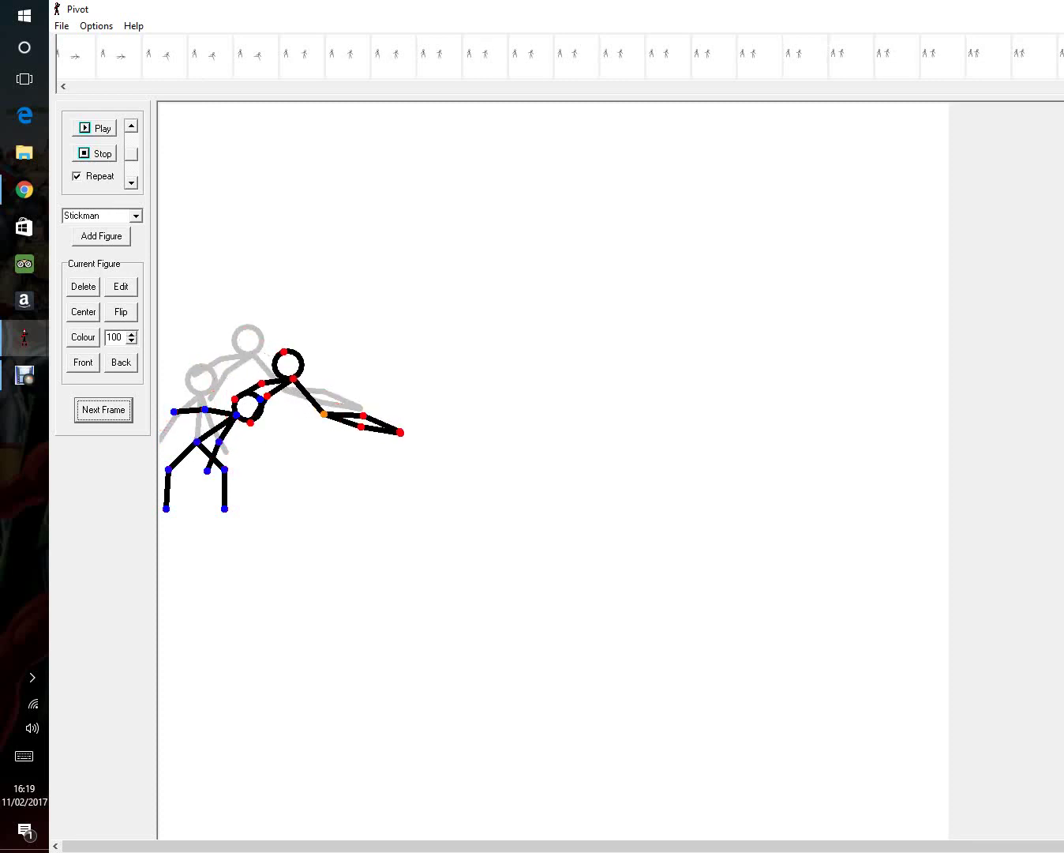
pyautogui.moveTo(224, 469); pyautogui.dragTo(199, 481)
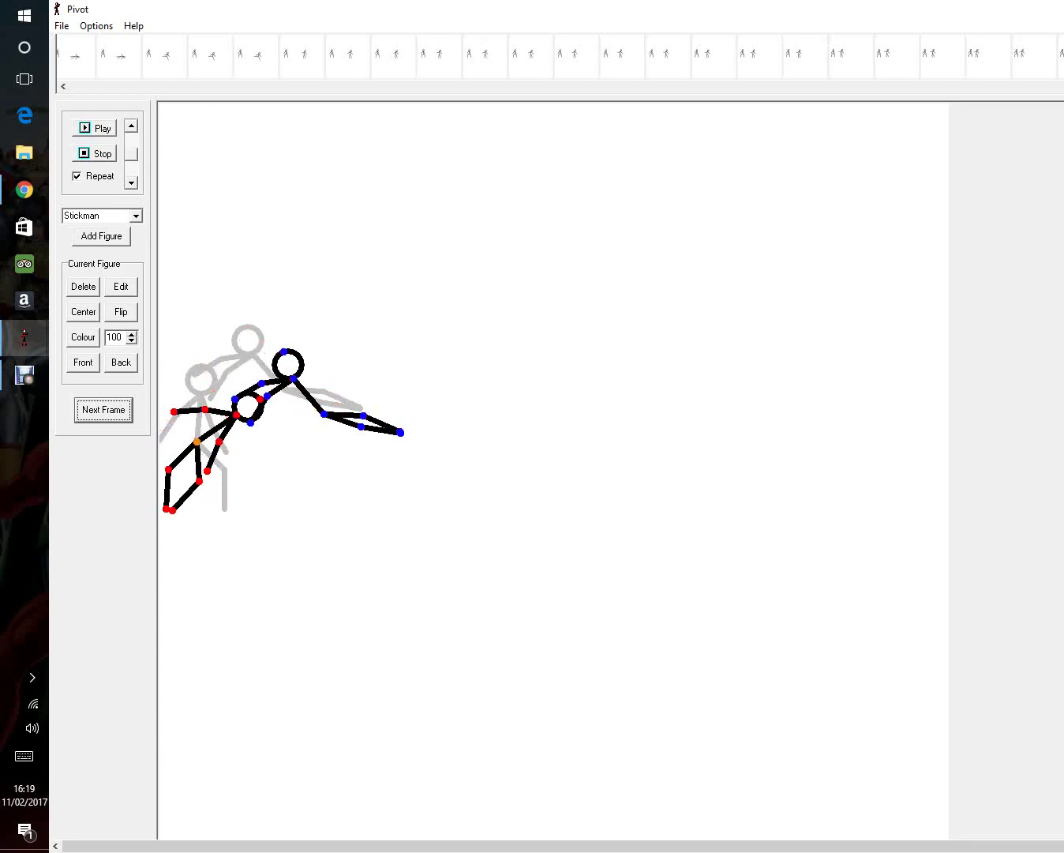
pyautogui.click(103, 409)
pyautogui.click(103, 409)
pyautogui.click(104, 409)
# - Drag both stickmen lower and to the right, stretching the first one's legs behind it and dropping the second one's legs, adding frames
pyautogui.moveTo(236, 414); pyautogui.dragTo(242, 451)
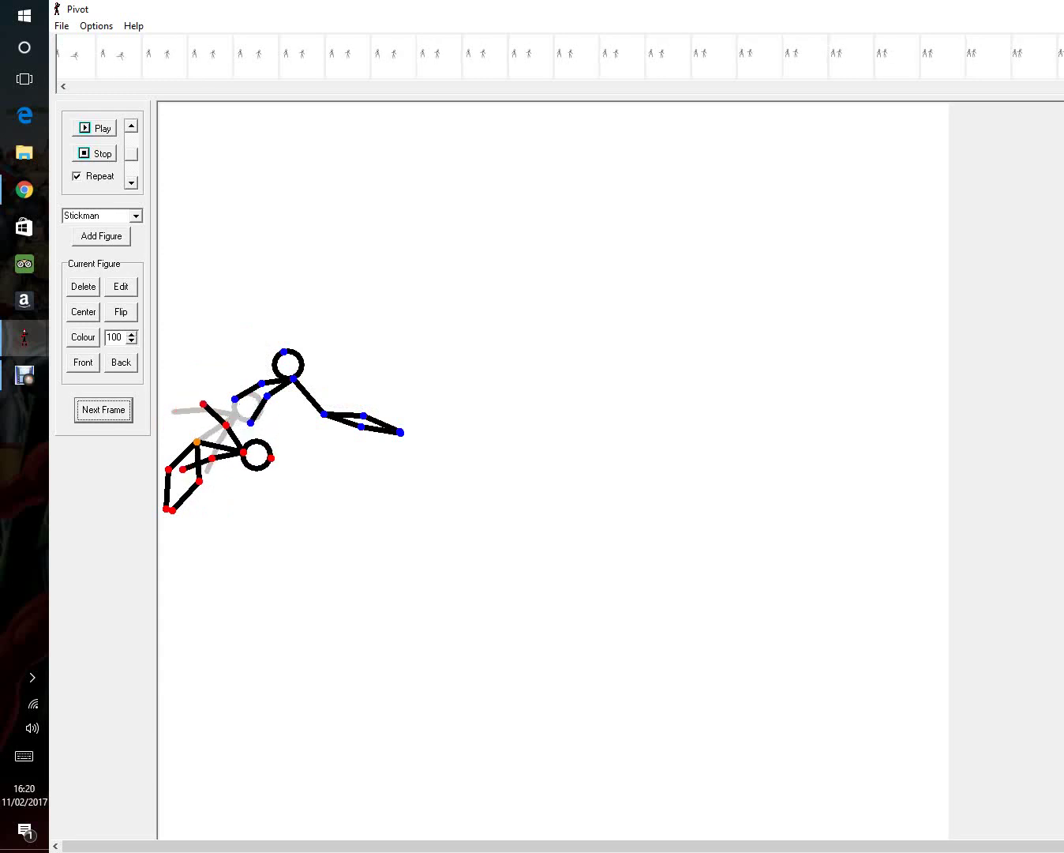
pyautogui.moveTo(323, 413); pyautogui.dragTo(378, 465)
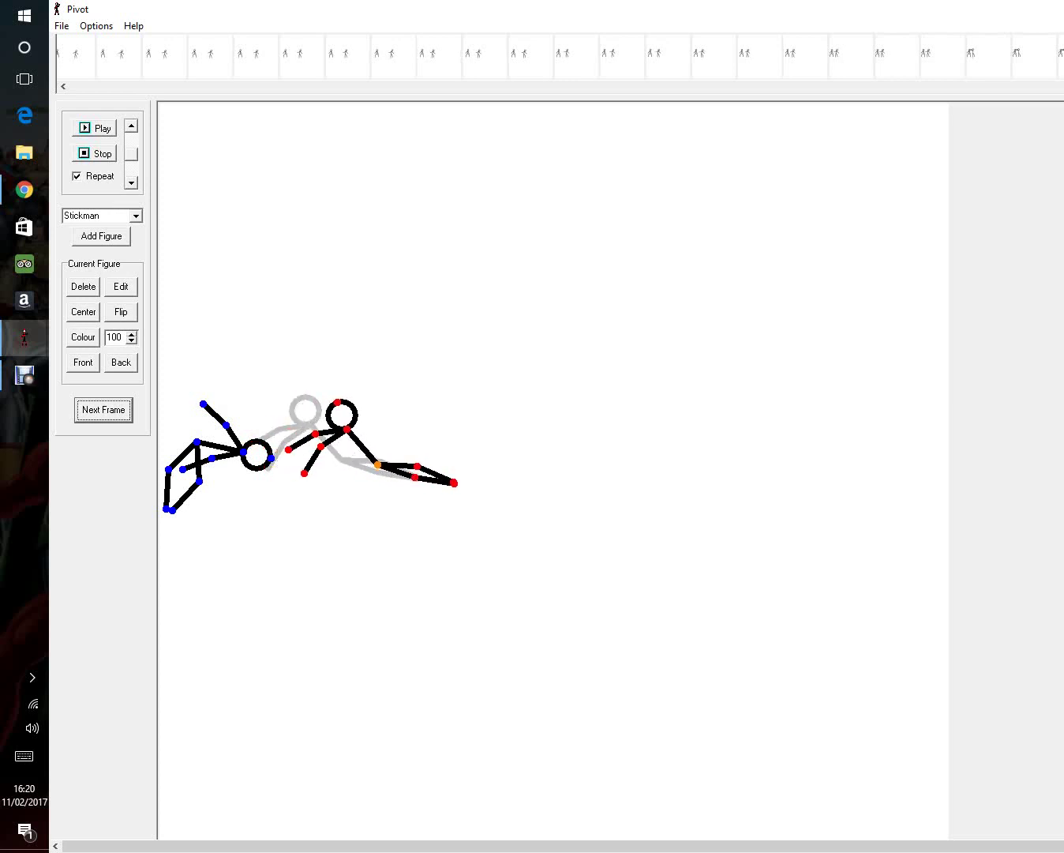
pyautogui.moveTo(197, 442); pyautogui.dragTo(234, 450)
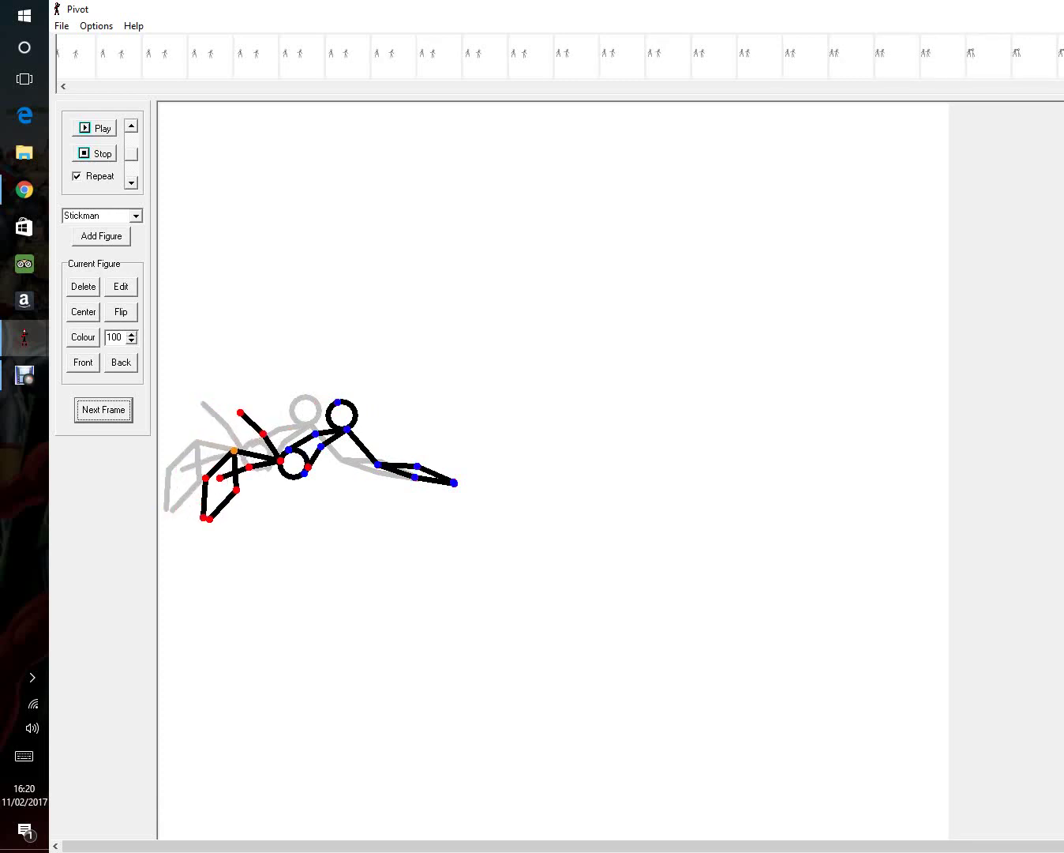
pyautogui.moveTo(207, 478)
pyautogui.mouseDown()
pyautogui.moveTo(198, 462)
pyautogui.moveTo(228, 489)
pyautogui.moveTo(212, 482)
pyautogui.mouseUp()
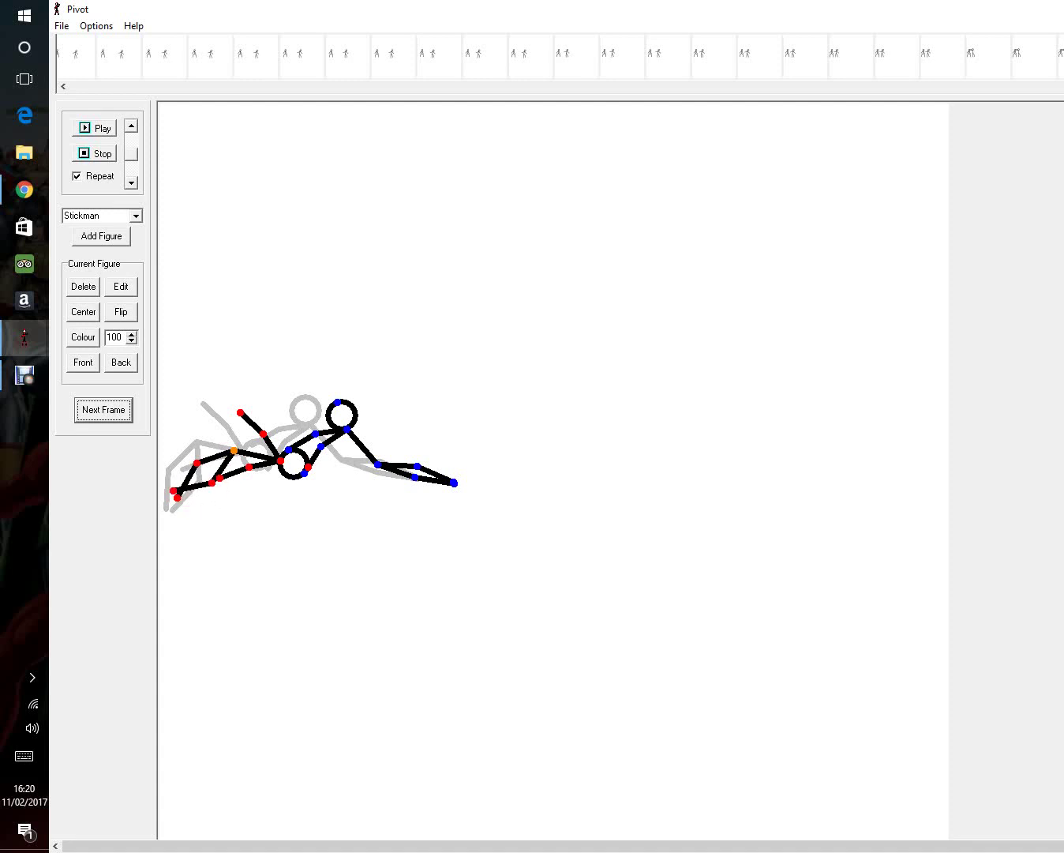
pyautogui.moveTo(415, 477); pyautogui.dragTo(426, 510)
pyautogui.click(104, 409)
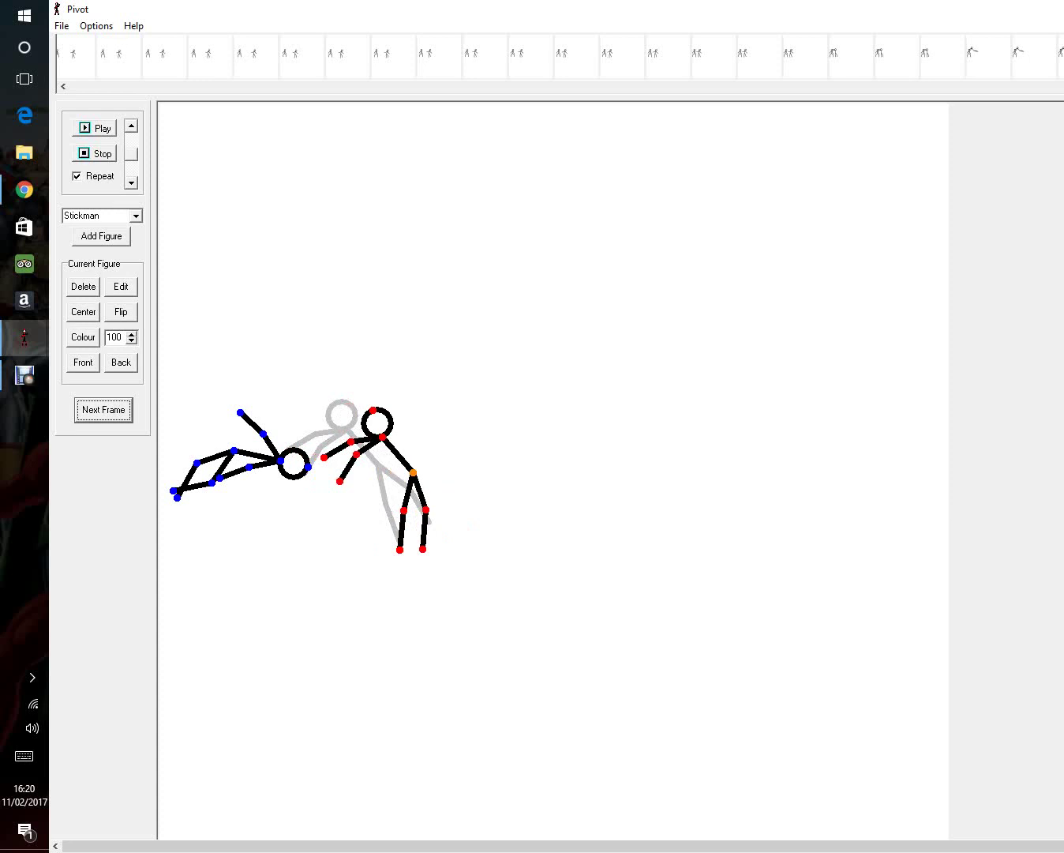
# - Lower the horizontal first stickman to the ground in front of the second one, adding three frames
pyautogui.moveTo(233, 450); pyautogui.dragTo(244, 486)
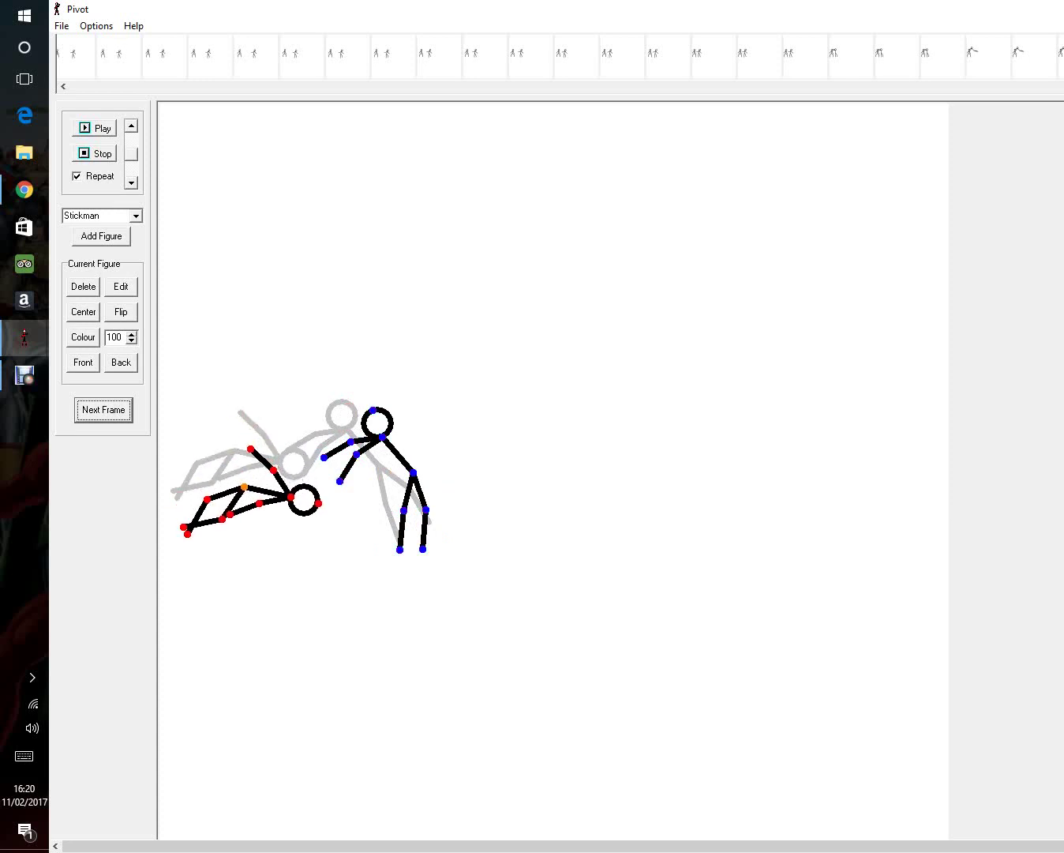
pyautogui.click(103, 411)
pyautogui.click(102, 410)
pyautogui.click(103, 410)
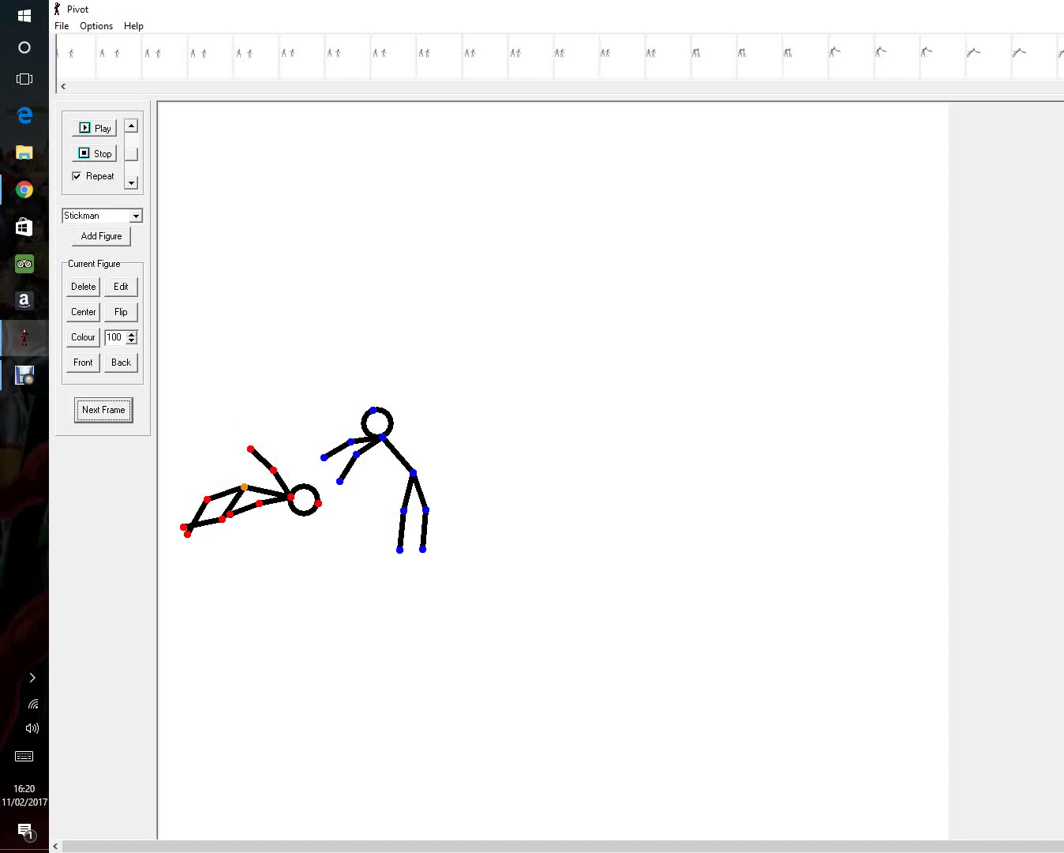
# - Lay the first stickman's legs and lower arm flat, and bring the second stickman upright beside its head, adding frames
pyautogui.moveTo(208, 499); pyautogui.dragTo(264, 533)
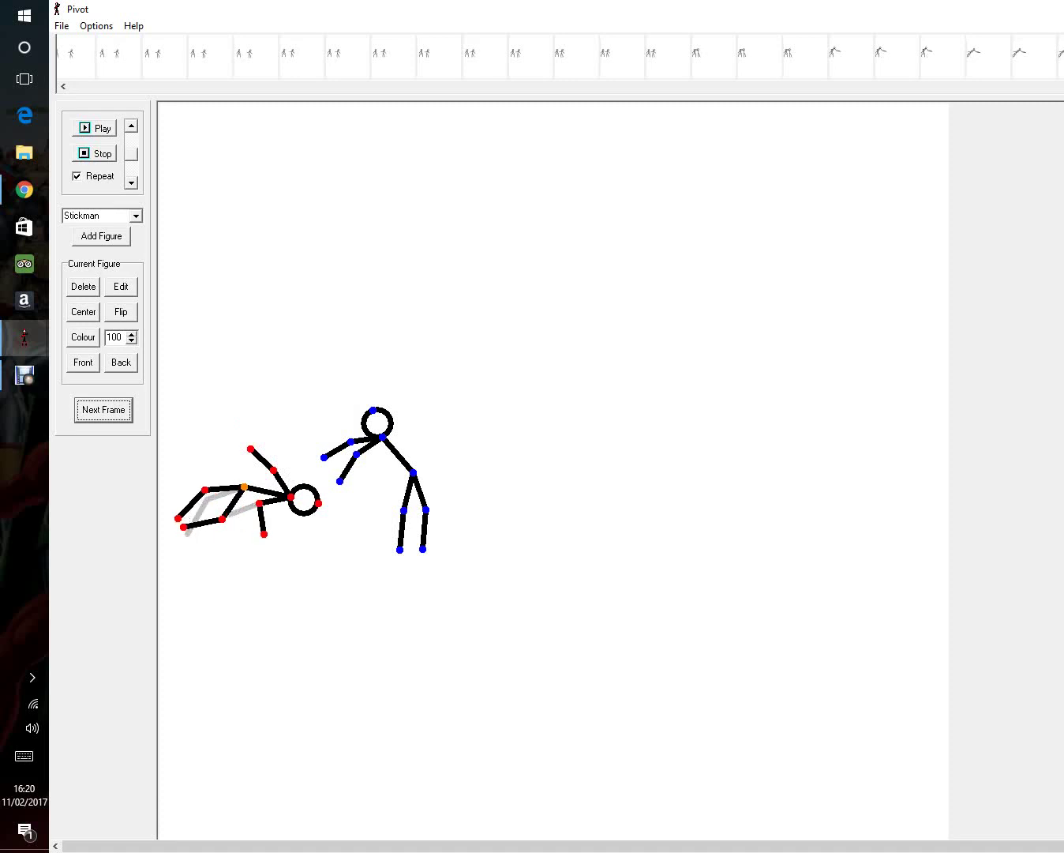
pyautogui.moveTo(204, 490)
pyautogui.mouseDown()
pyautogui.moveTo(206, 475)
pyautogui.moveTo(208, 502)
pyautogui.mouseUp()
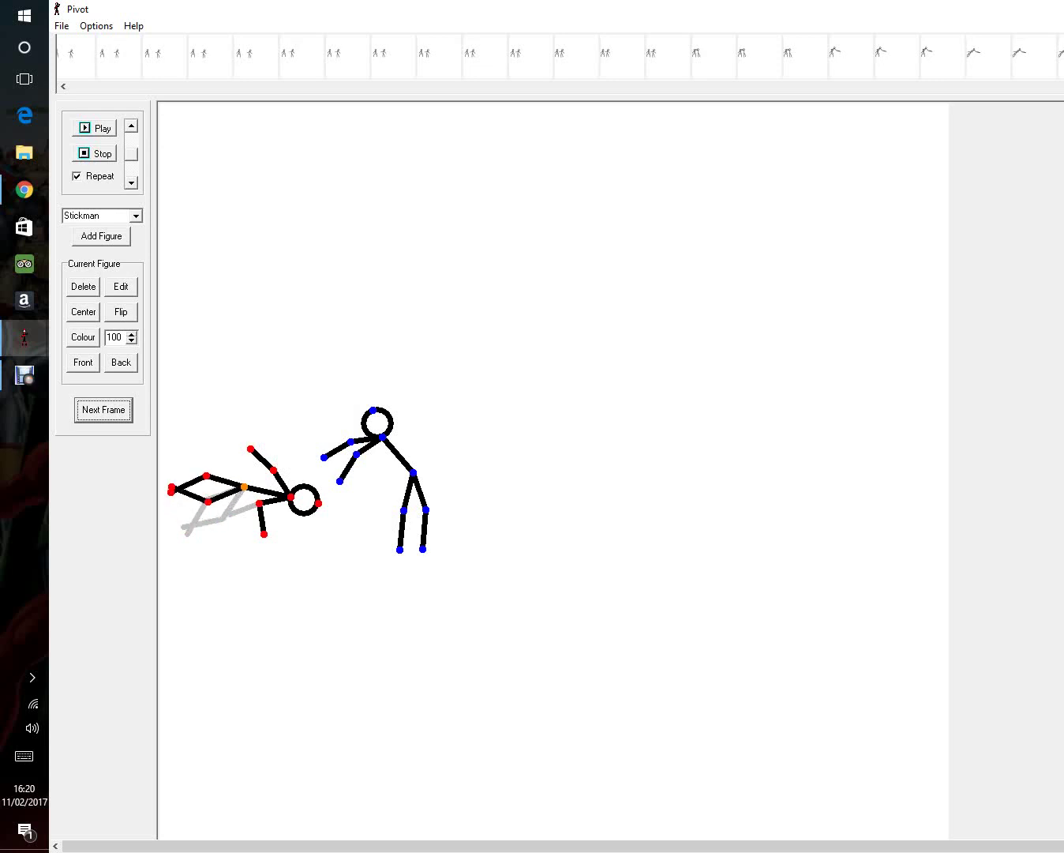
pyautogui.moveTo(262, 534); pyautogui.dragTo(231, 518)
pyautogui.moveTo(356, 455)
pyautogui.mouseDown()
pyautogui.moveTo(411, 451)
pyautogui.moveTo(369, 464)
pyautogui.moveTo(386, 433)
pyautogui.moveTo(412, 426)
pyautogui.moveTo(409, 462)
pyautogui.moveTo(388, 445)
pyautogui.moveTo(369, 452)
pyautogui.moveTo(375, 444)
pyautogui.moveTo(356, 478)
pyautogui.moveTo(346, 471)
pyautogui.mouseUp()
pyautogui.click(103, 410)
pyautogui.click(102, 410)
pyautogui.tripleClick(103, 409)
pyautogui.tripleClick(103, 410)
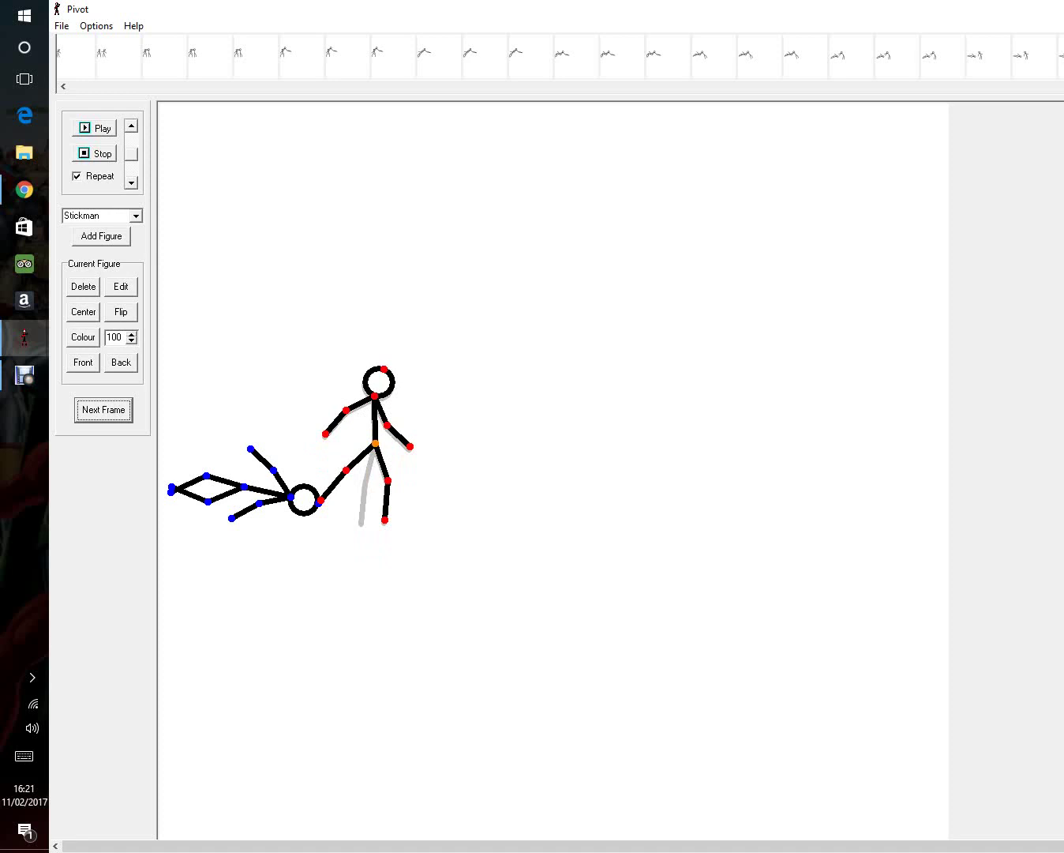
# - Make the second stickman kick the fallen one's head with its front foot, adding frames for the hit
pyautogui.moveTo(321, 500)
pyautogui.mouseDown()
pyautogui.moveTo(336, 509)
pyautogui.moveTo(315, 494)
pyautogui.mouseUp()
pyautogui.tripleClick(104, 410)
pyautogui.moveTo(375, 445); pyautogui.dragTo(368, 446)
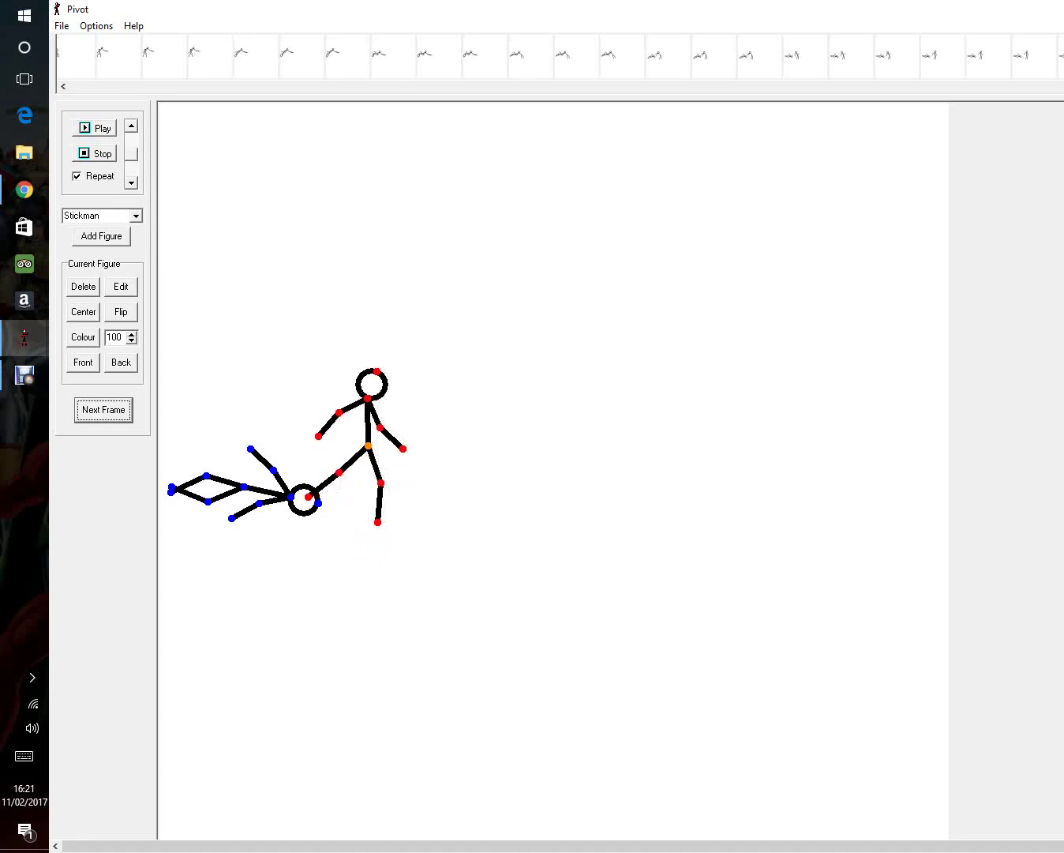
pyautogui.moveTo(317, 503)
pyautogui.mouseDown()
pyautogui.moveTo(293, 468)
pyautogui.moveTo(318, 491)
pyautogui.mouseUp()
pyautogui.press('Return')
# - Move the second stickman away from the fallen one to the canvas's right edge, adding frames along the way
pyautogui.moveTo(367, 445); pyautogui.dragTo(939, 447)
pyautogui.press('space')
pyautogui.press('space')
pyautogui.press('space')
pyautogui.press('space')
pyautogui.press('space')
pyautogui.press('space')
pyautogui.press('space')
pyautogui.press('space')
pyautogui.press('space')
pyautogui.press('space')
pyautogui.press('space')
pyautogui.press('space')
pyautogui.press('space')
pyautogui.press('space')
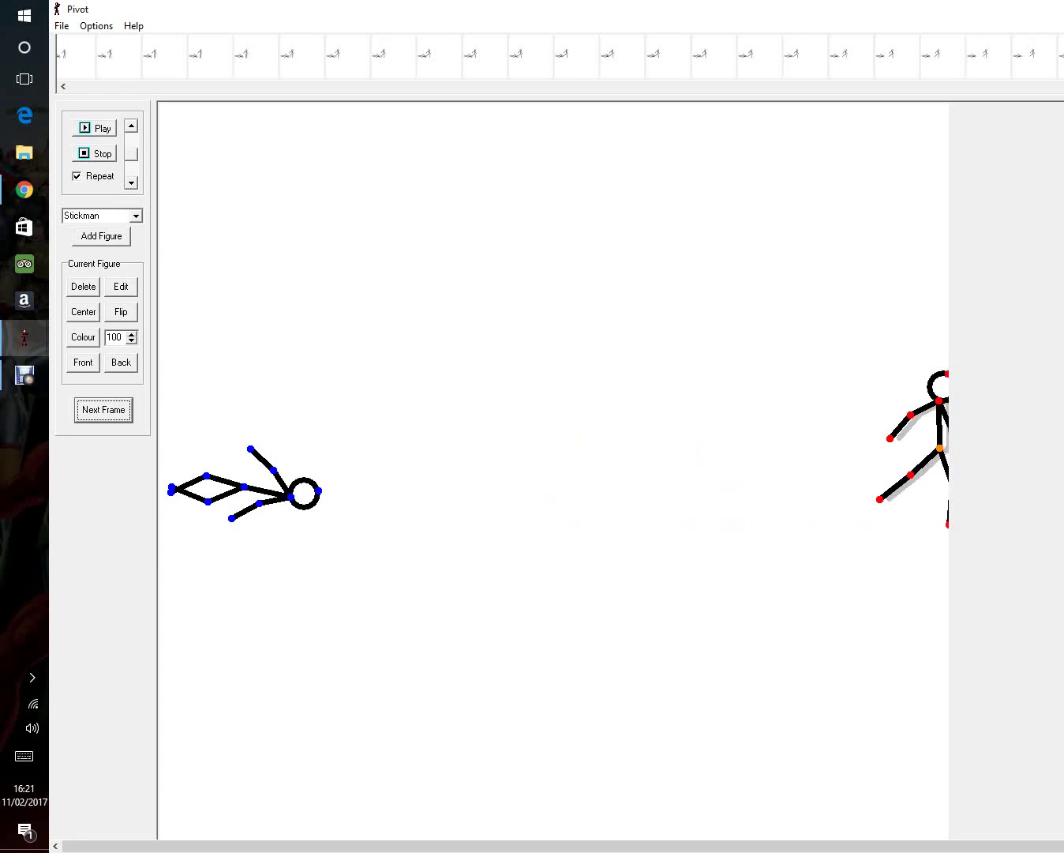
# - Play back the animation, adjust the playback speed and play it again
pyautogui.click(98, 128)
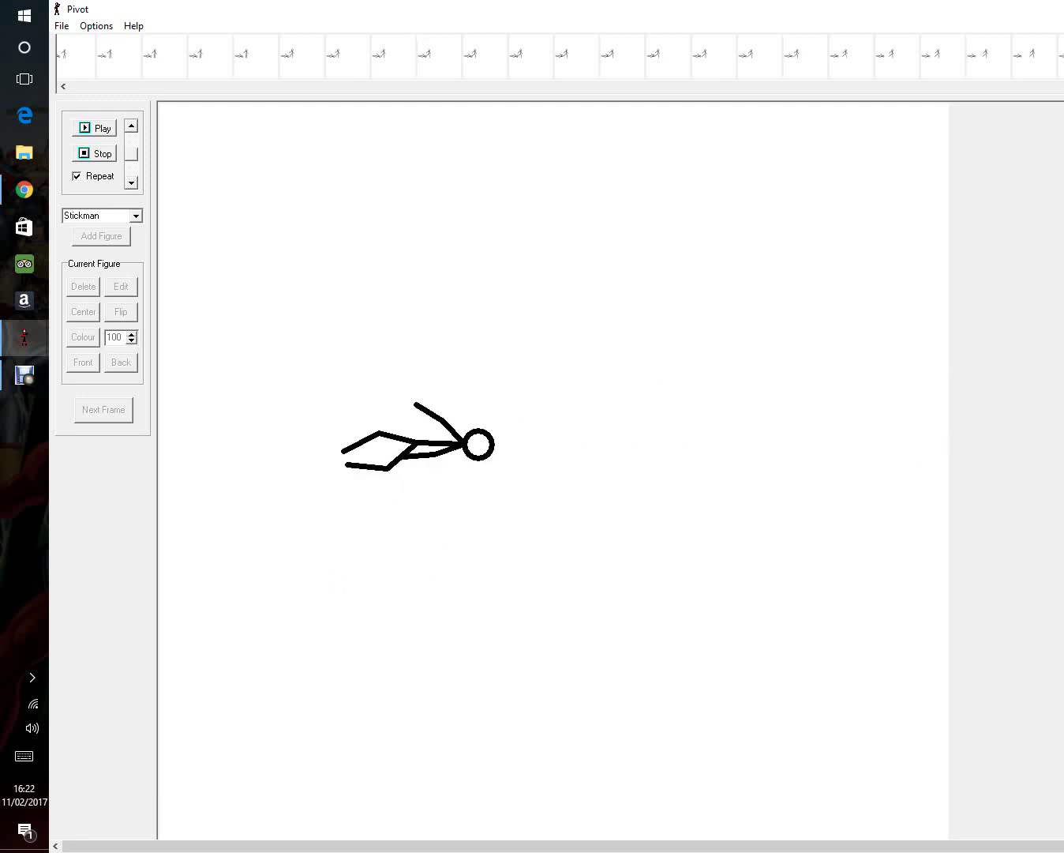
pyautogui.click(94, 153)
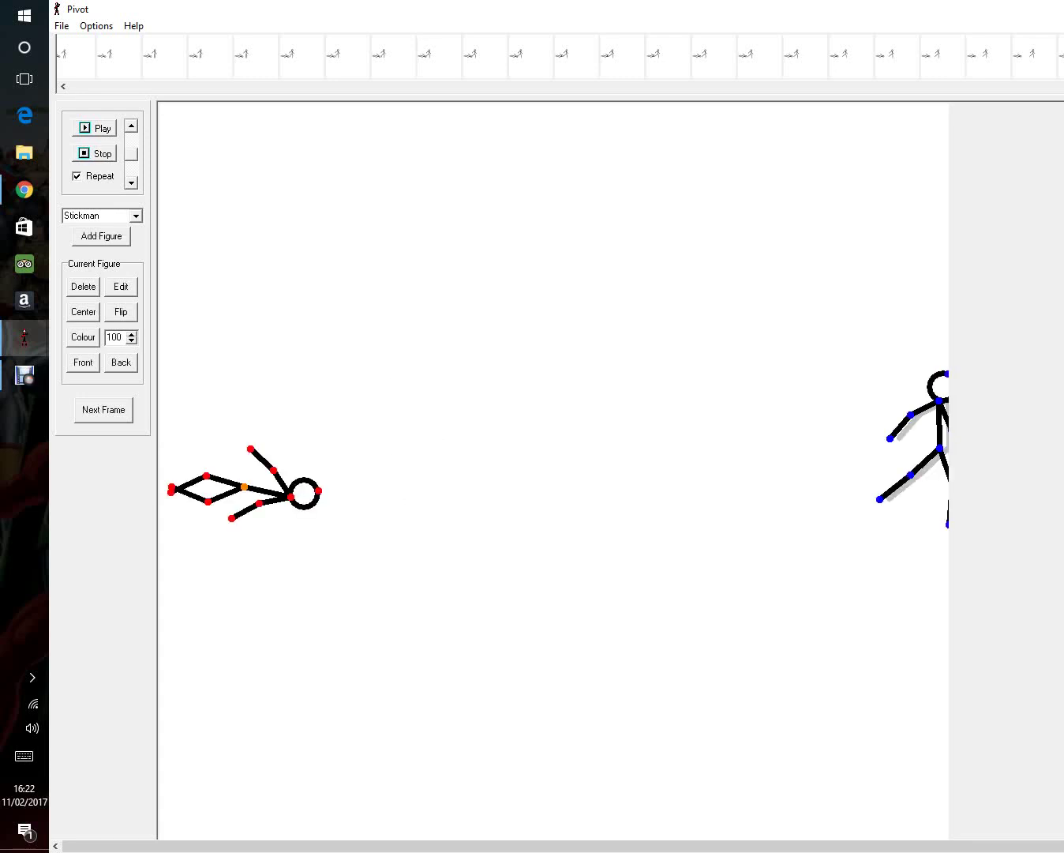
pyautogui.moveTo(132, 154); pyautogui.dragTo(132, 171)
pyautogui.click(95, 128)
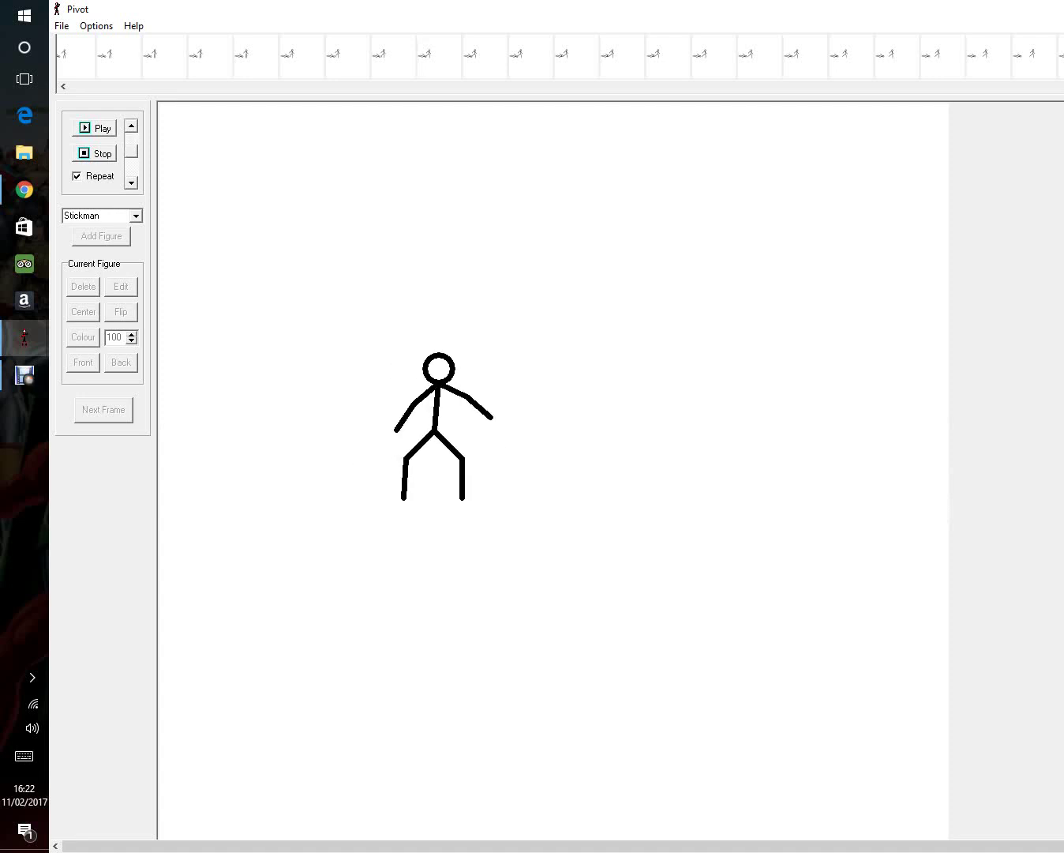
pyautogui.click(94, 154)
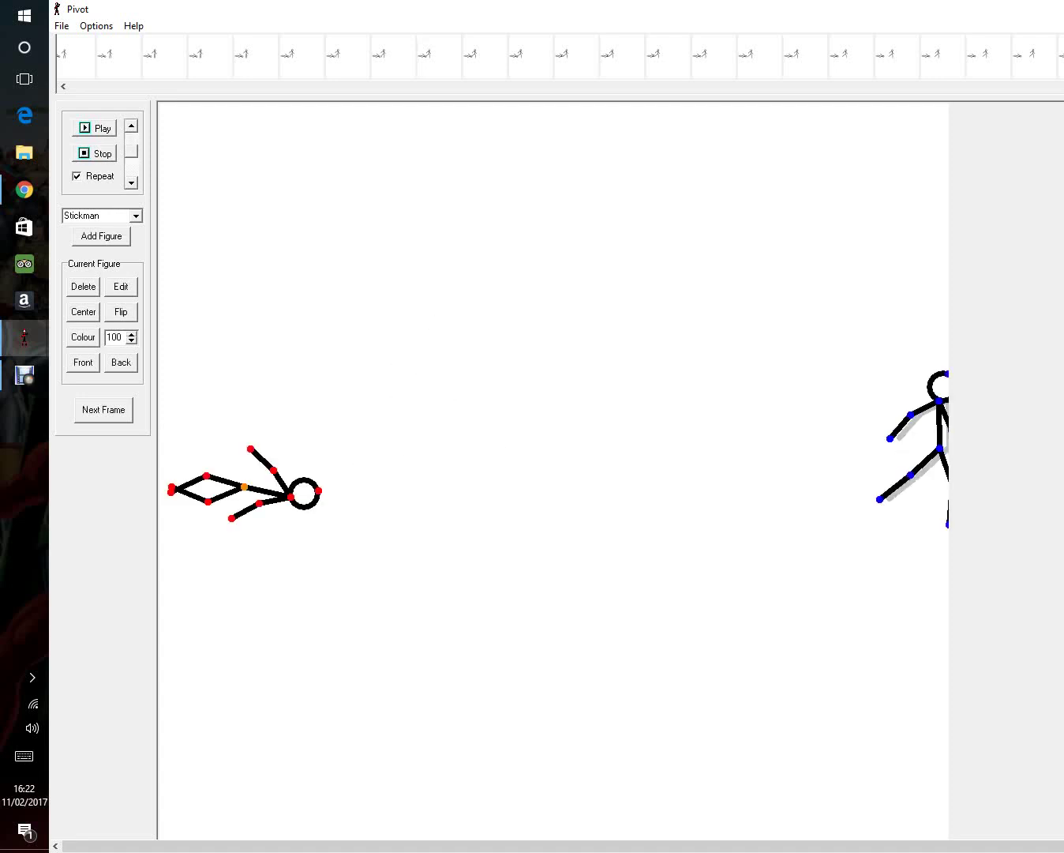
# - Add a third stickman, enter "car" as the figure type and add another figure
pyautogui.click(102, 236)
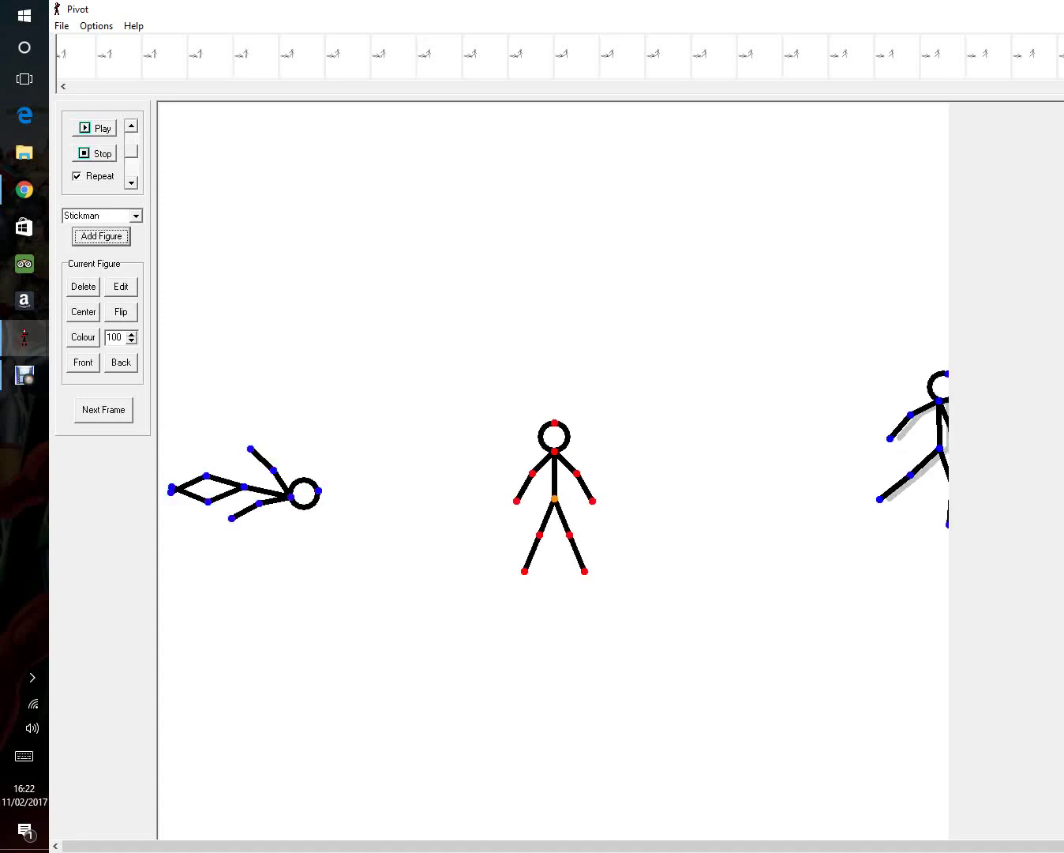
pyautogui.click(136, 216)
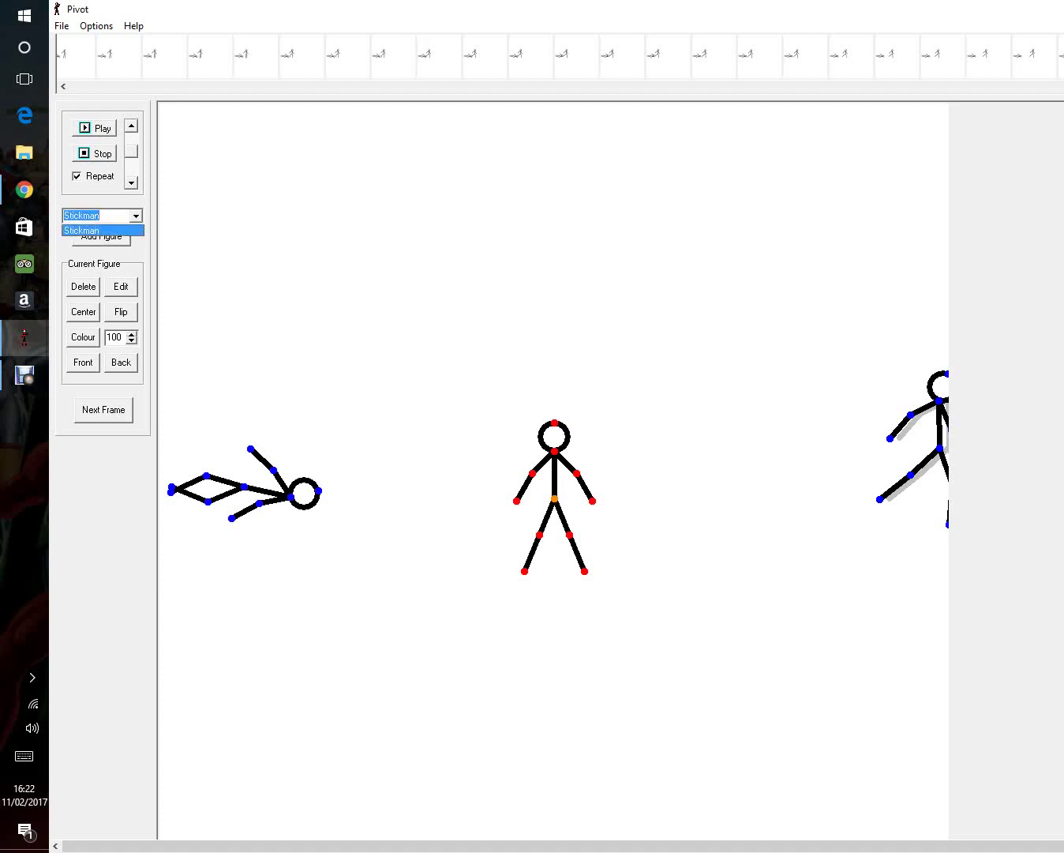
pyautogui.press('BackSpace')
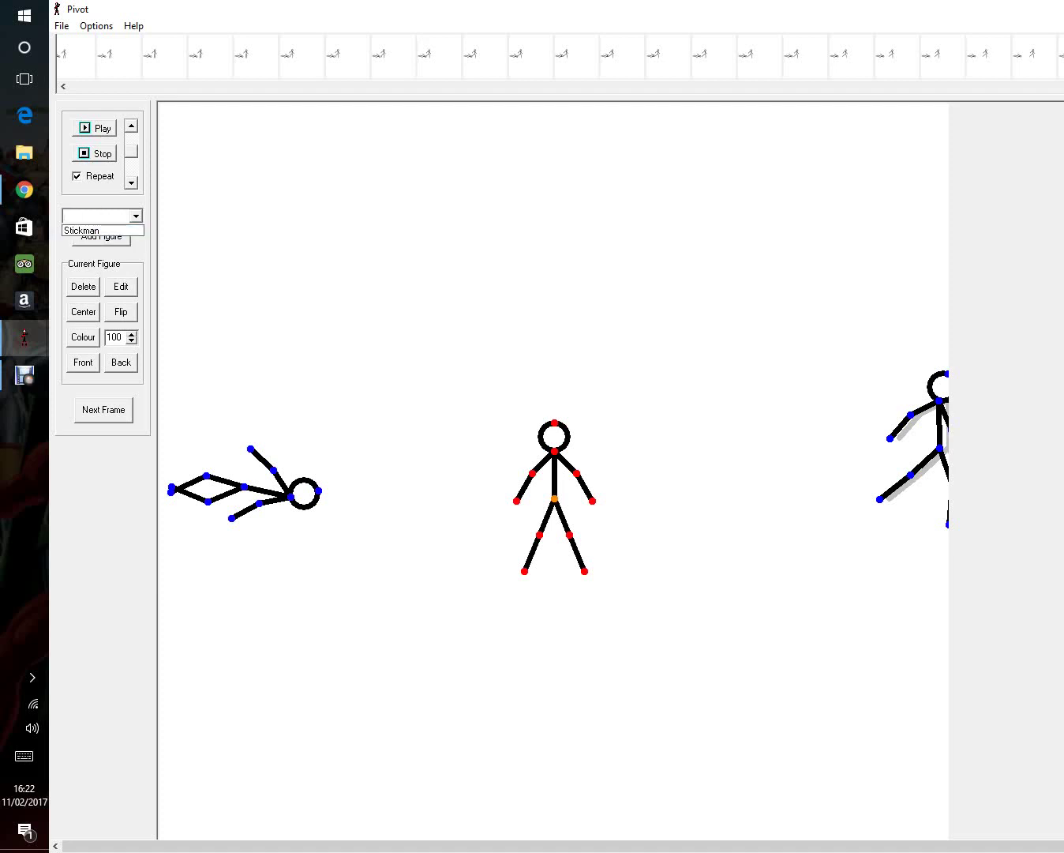
pyautogui.write('co')
pyautogui.write('ar')
pyautogui.press('Return')
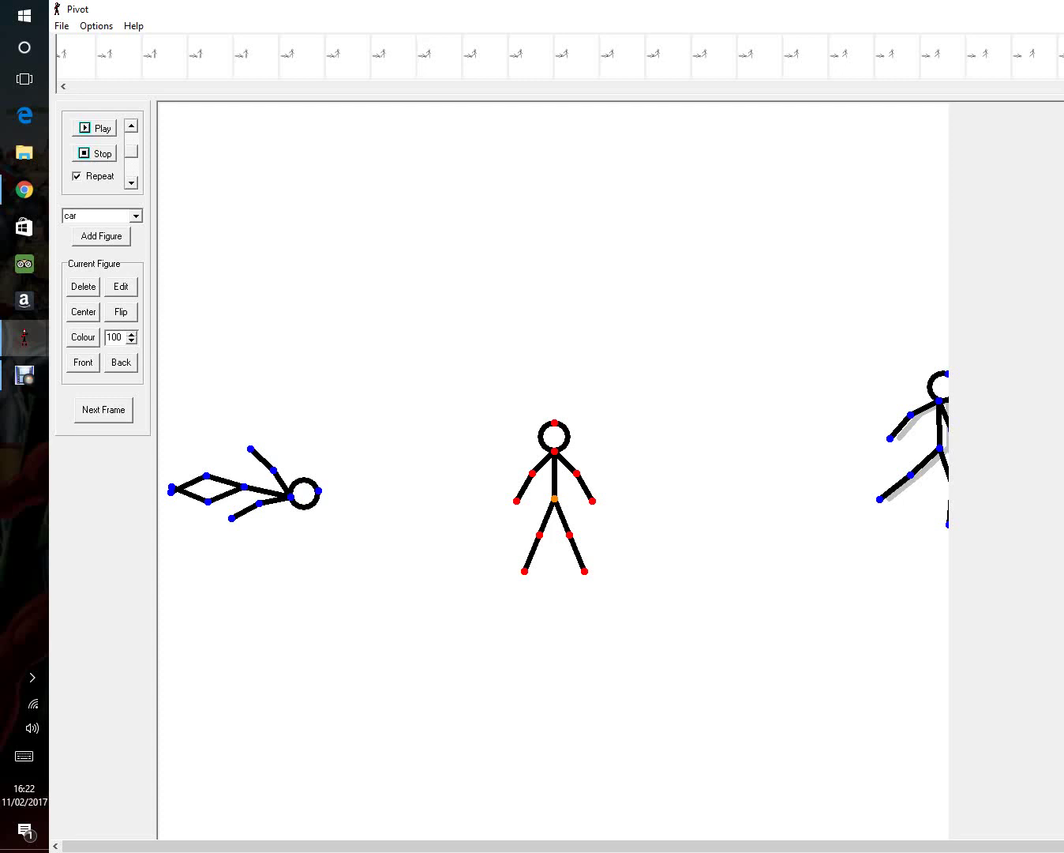
pyautogui.press('Tab')
pyautogui.press('Return')
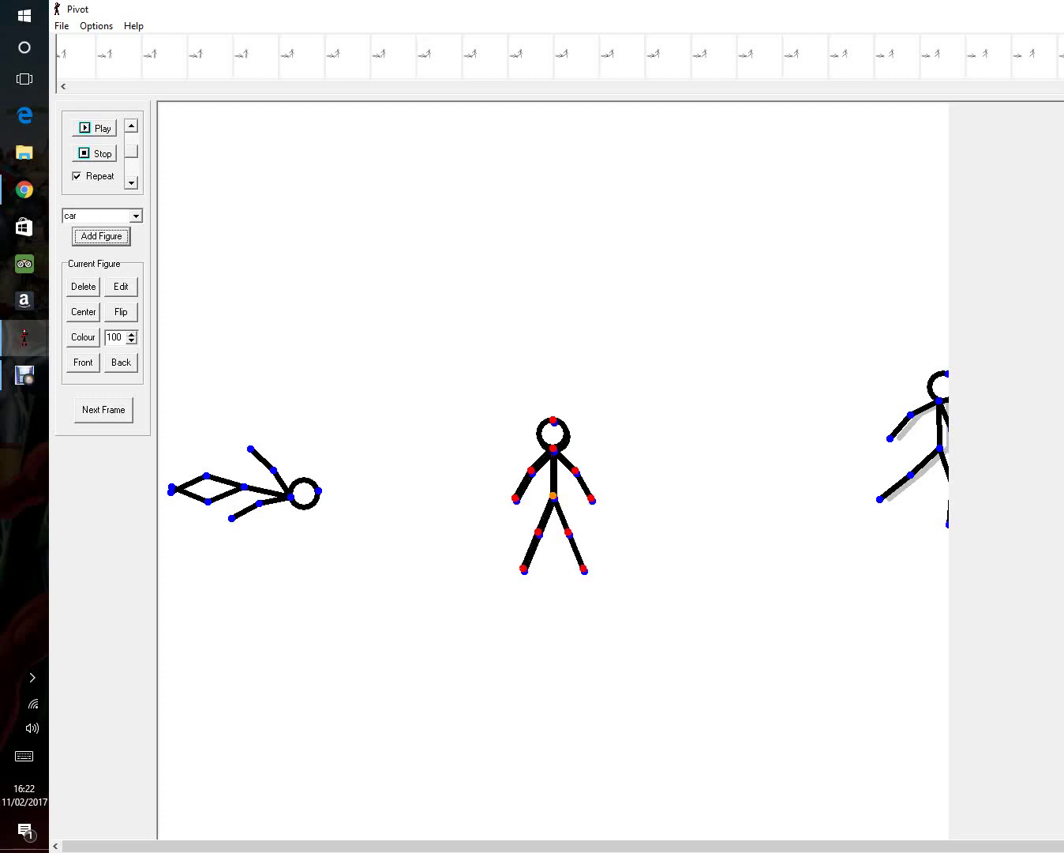
# - Place the two new stickmen side by side with their hands touching and flip the right-hand one
pyautogui.moveTo(525, 447); pyautogui.dragTo(470, 403)
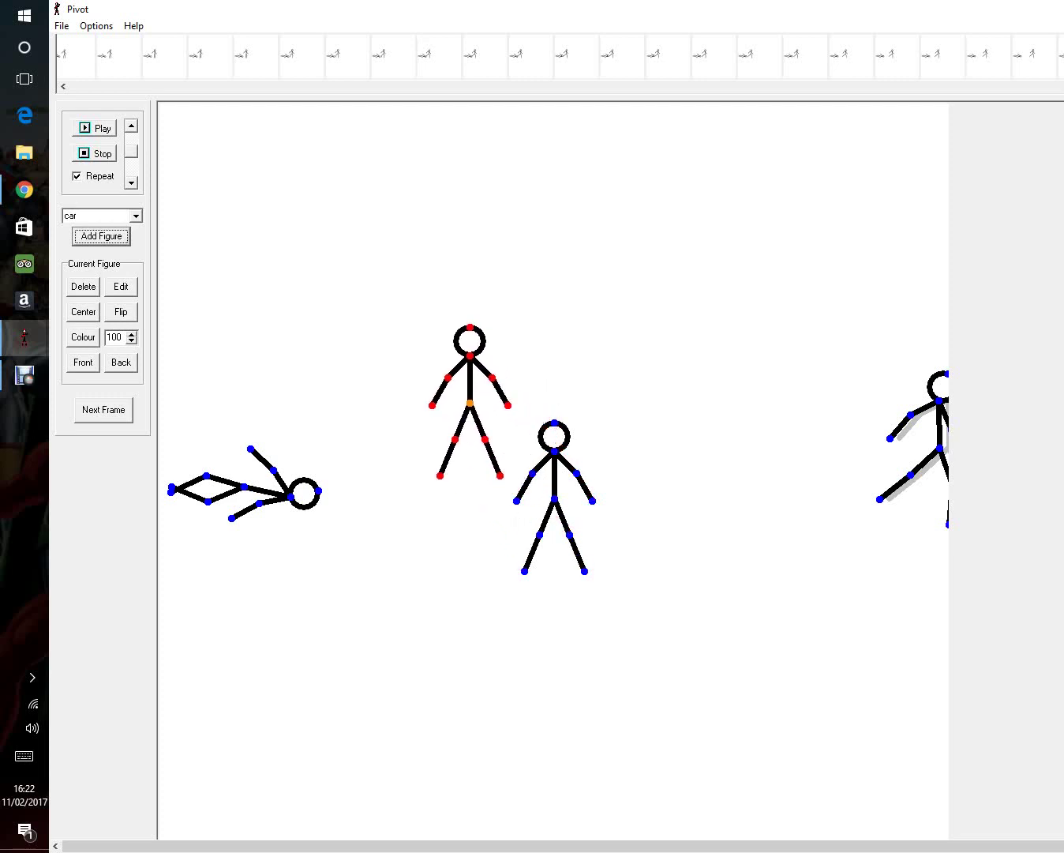
pyautogui.moveTo(555, 499); pyautogui.dragTo(545, 405)
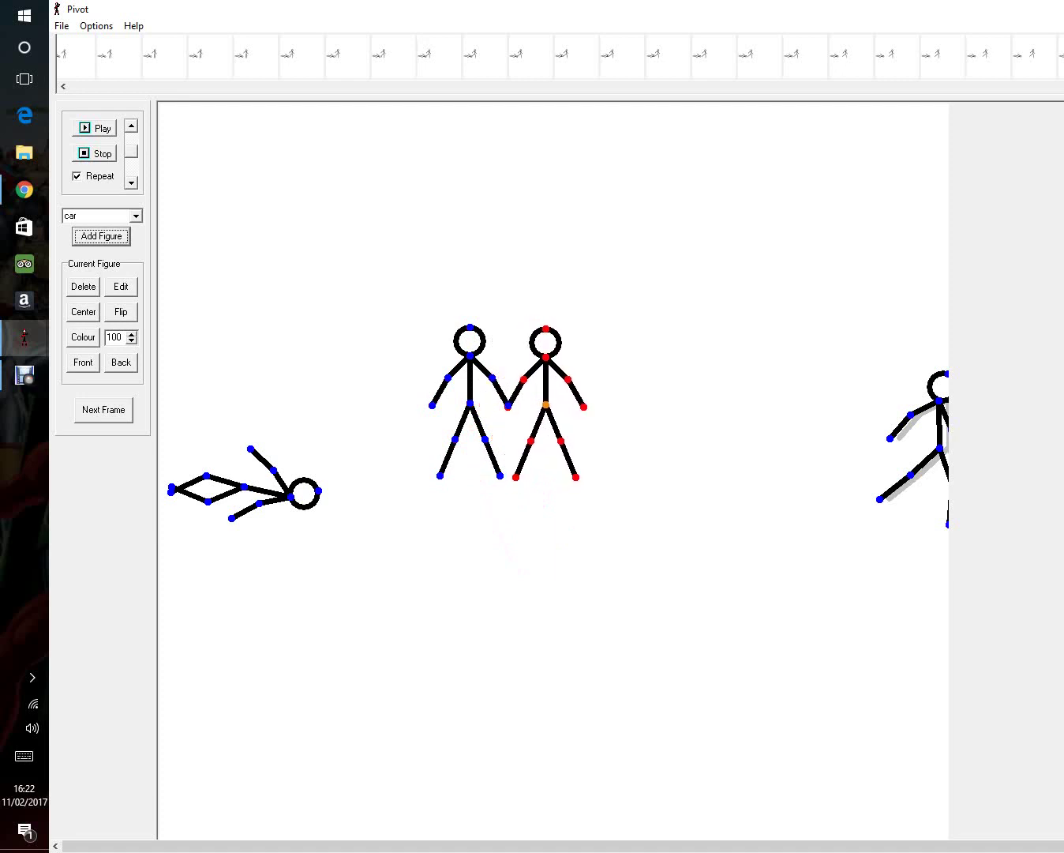
pyautogui.click(120, 312)
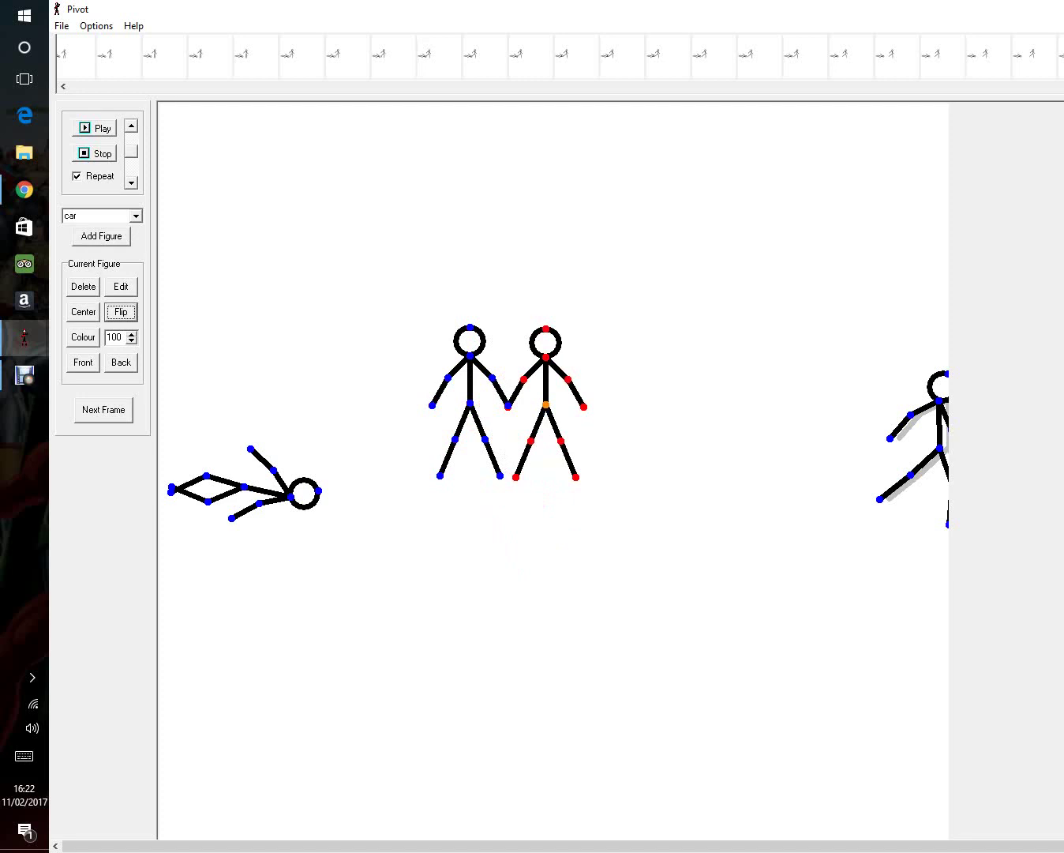
# - Edit the right-hand new stickman's figure, raising its left arm to shoulder height and adding a large circle from its head to below its feet
pyautogui.click(120, 286)
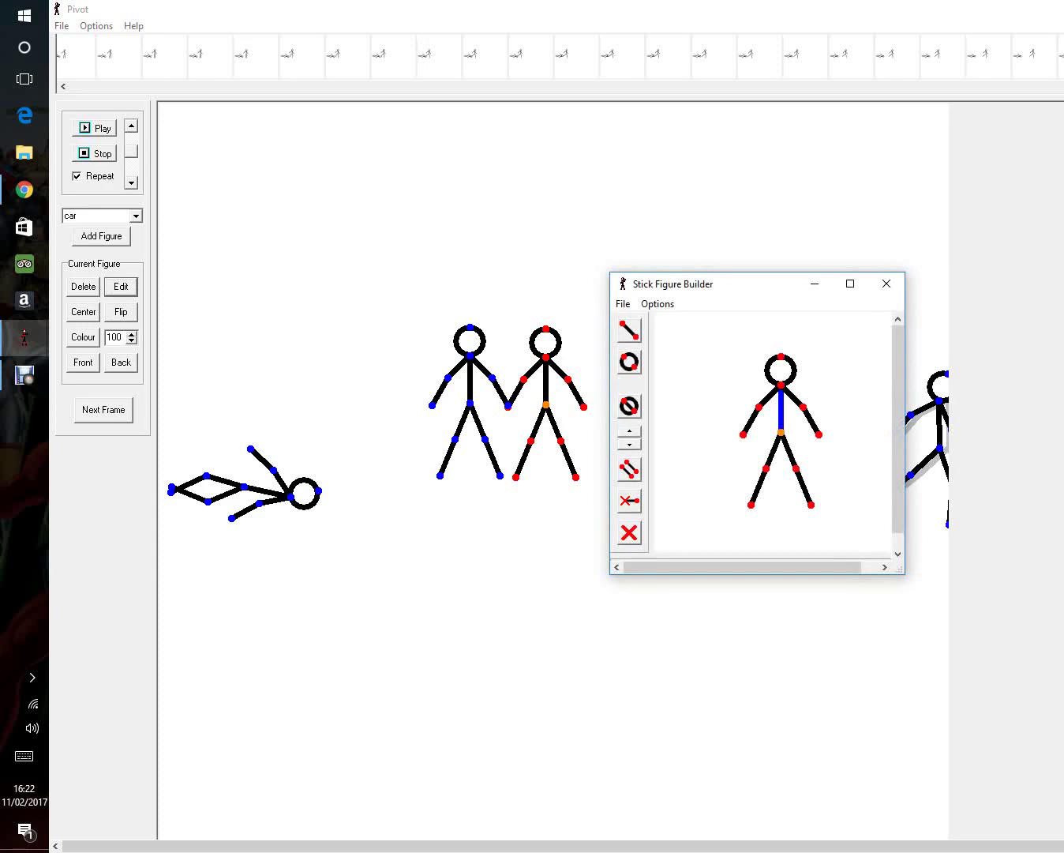
pyautogui.moveTo(759, 407); pyautogui.dragTo(749, 386)
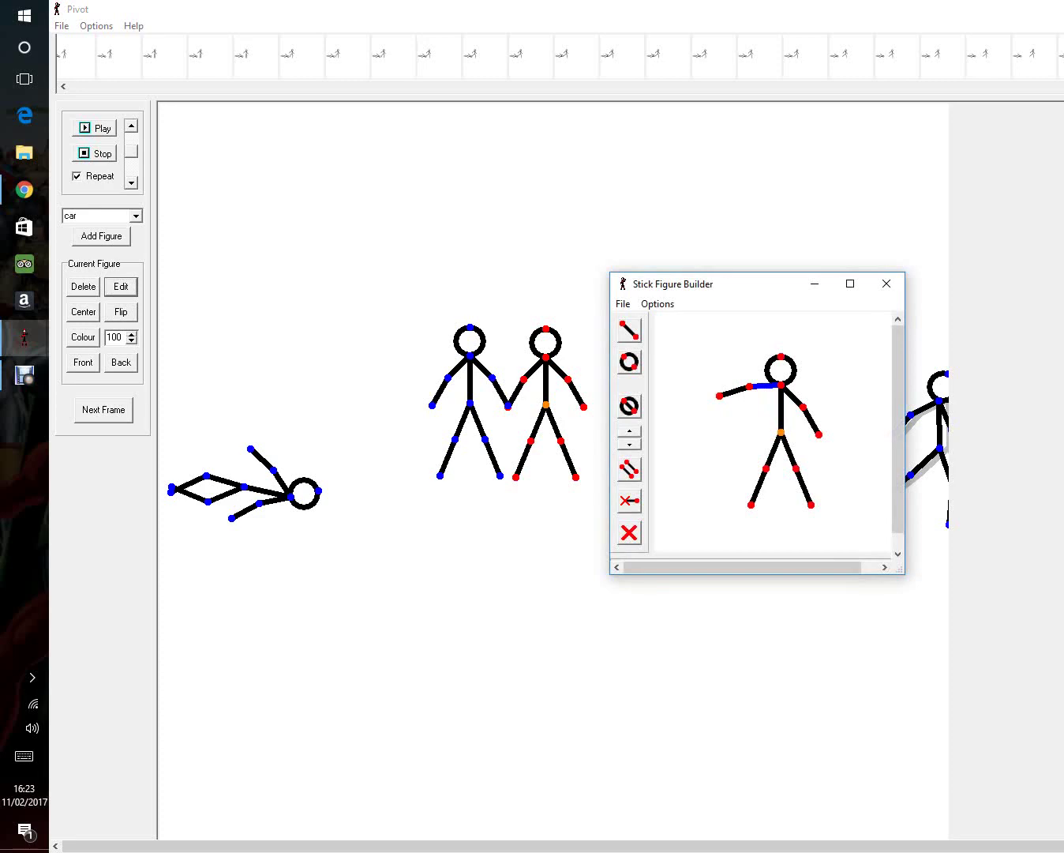
pyautogui.click(629, 362)
pyautogui.moveTo(781, 384); pyautogui.dragTo(773, 527)
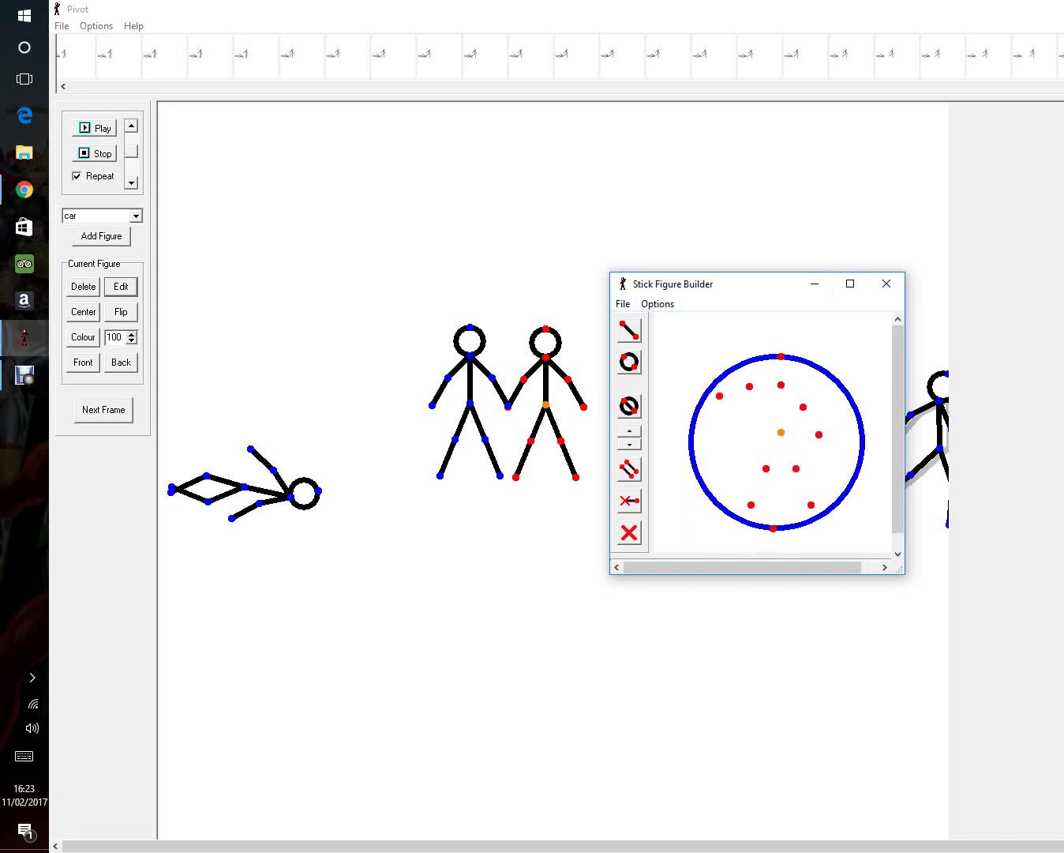
# - Try to save the edited stick figure as "w" in Documents and leave the figure builder
pyautogui.click(623, 304)
pyautogui.click(524, 361)
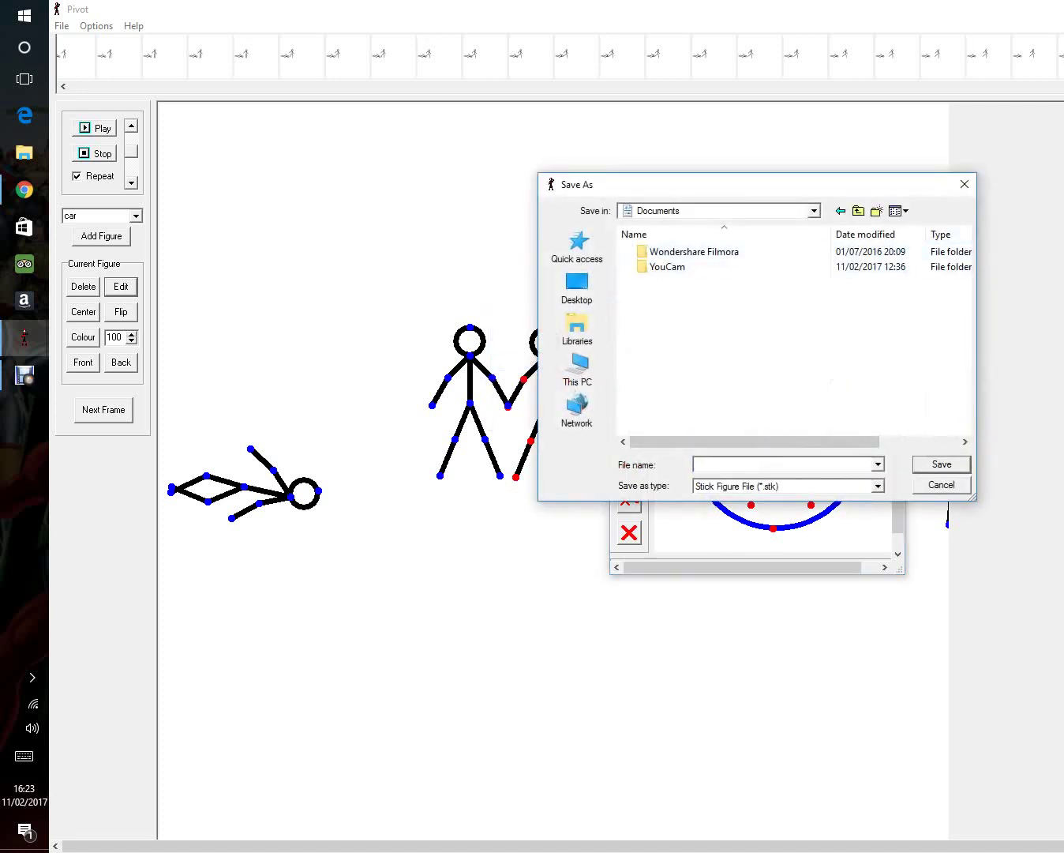
pyautogui.write('w')
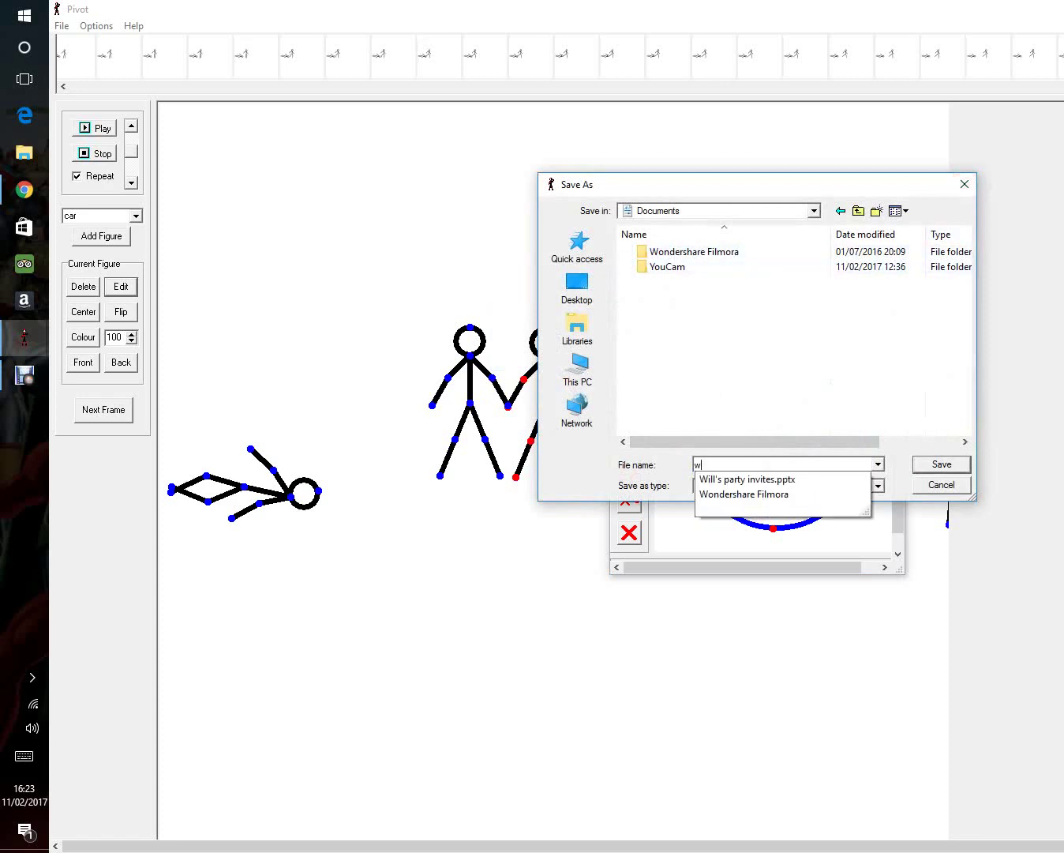
pyautogui.press('Return')
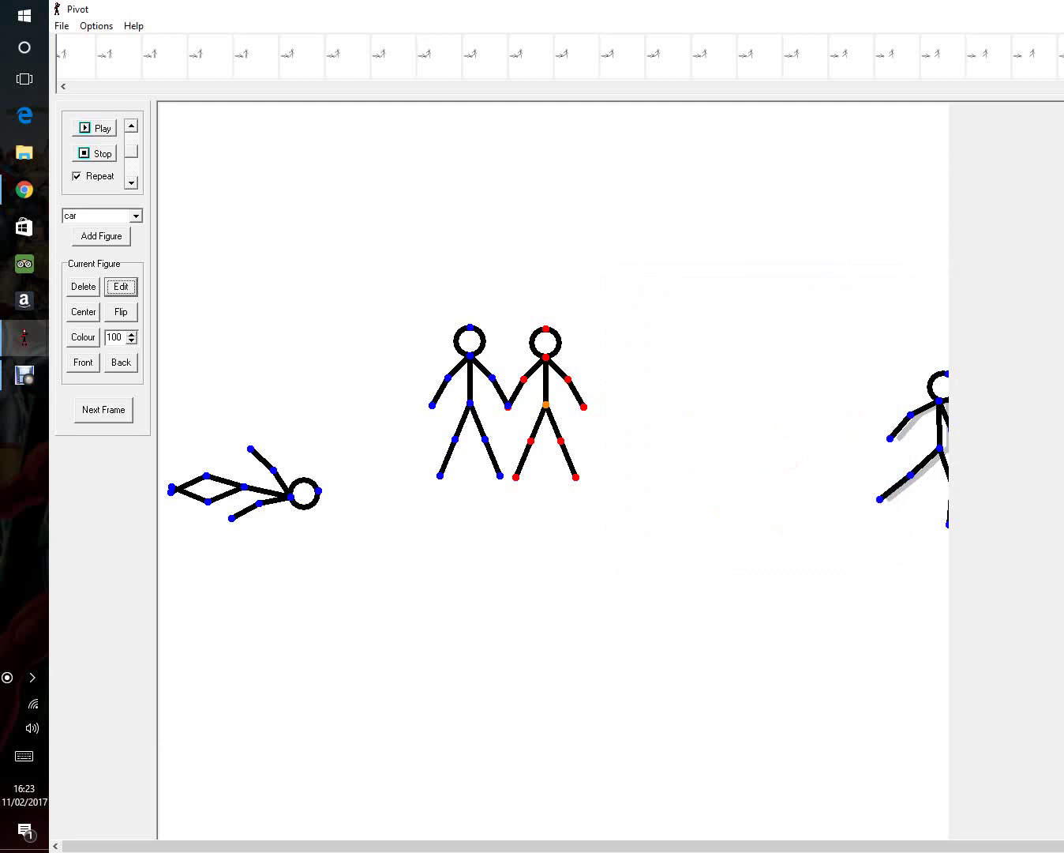
# - Set the figure type to Stickman and delete the two hand-holding stickmen in the middle of the canvas
pyautogui.click(136, 215)
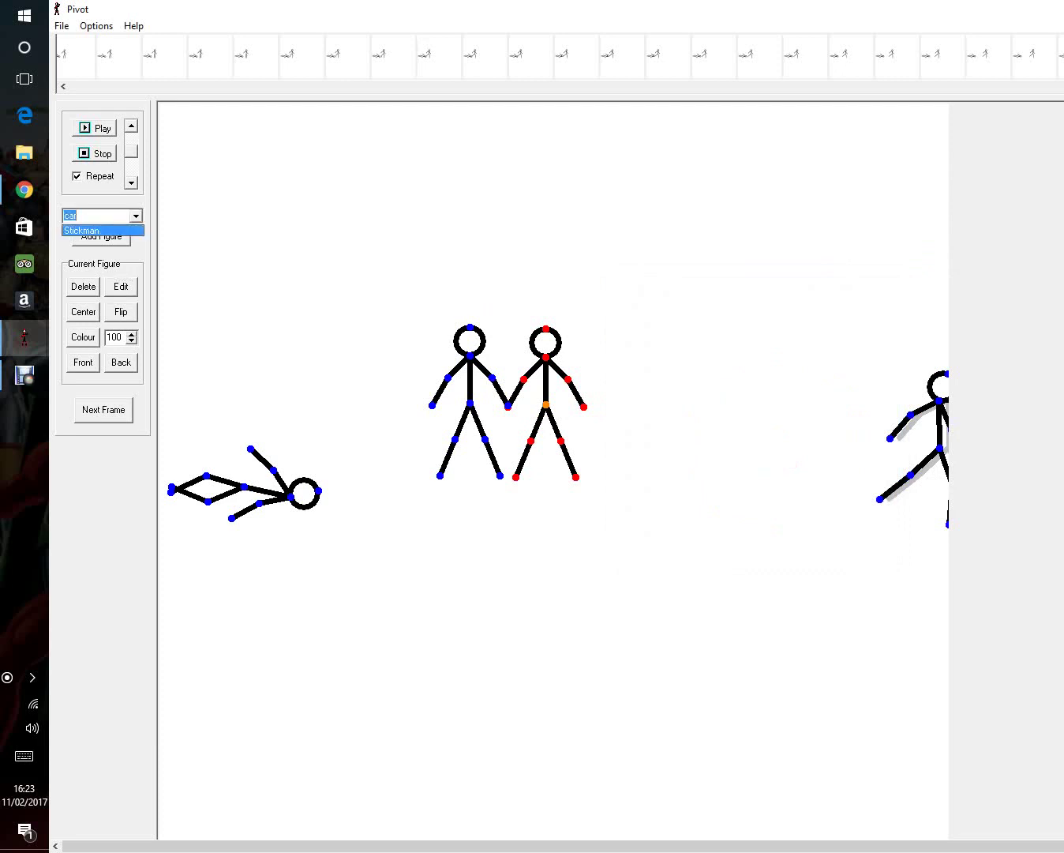
pyautogui.click(102, 231)
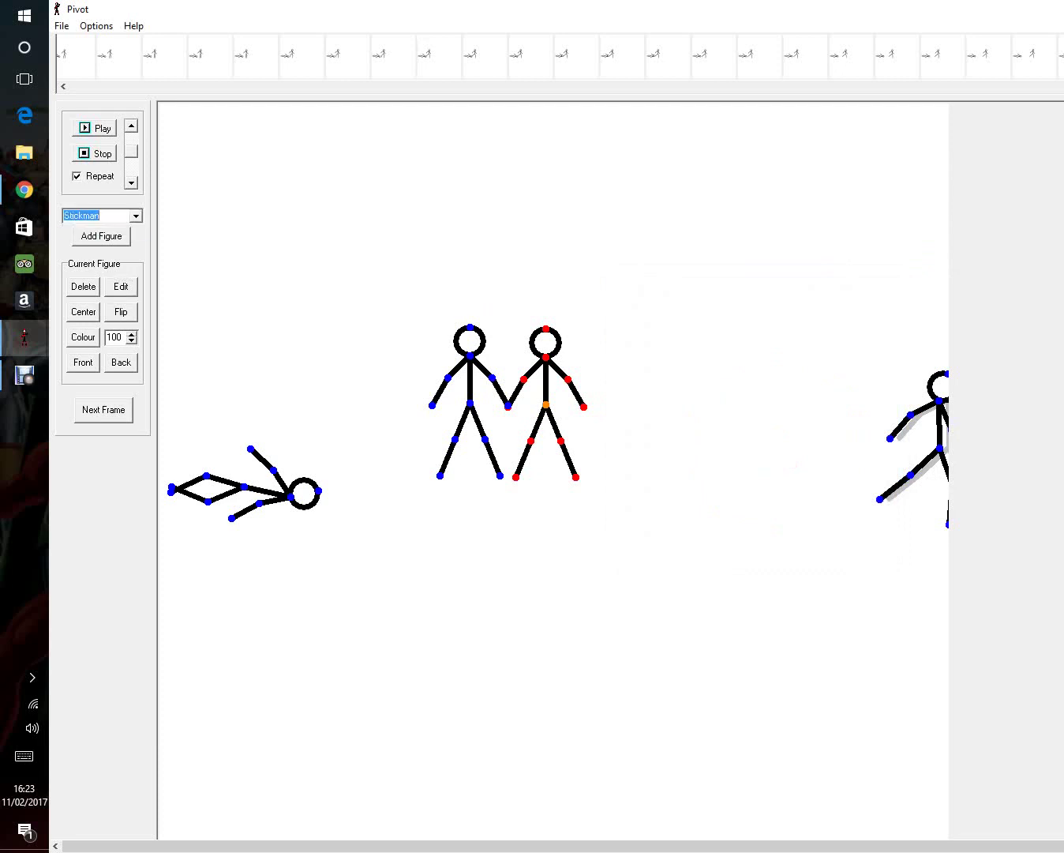
pyautogui.moveTo(545, 403); pyautogui.dragTo(603, 323)
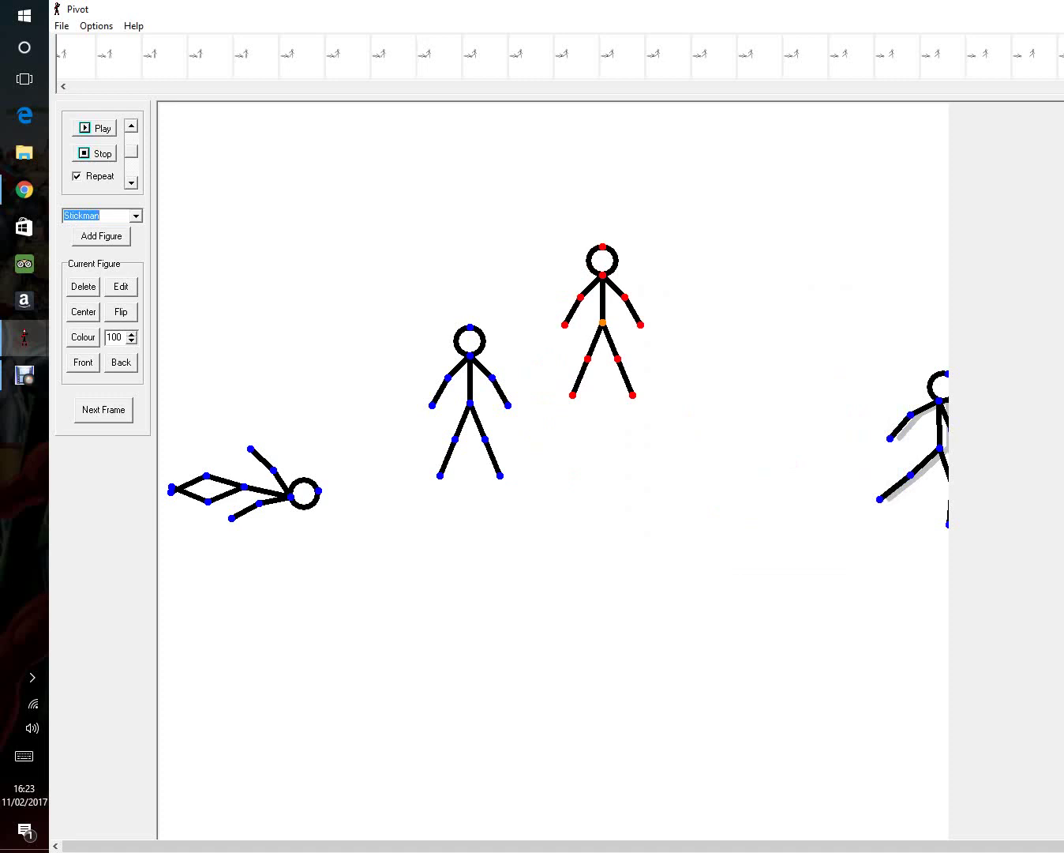
pyautogui.click(83, 286)
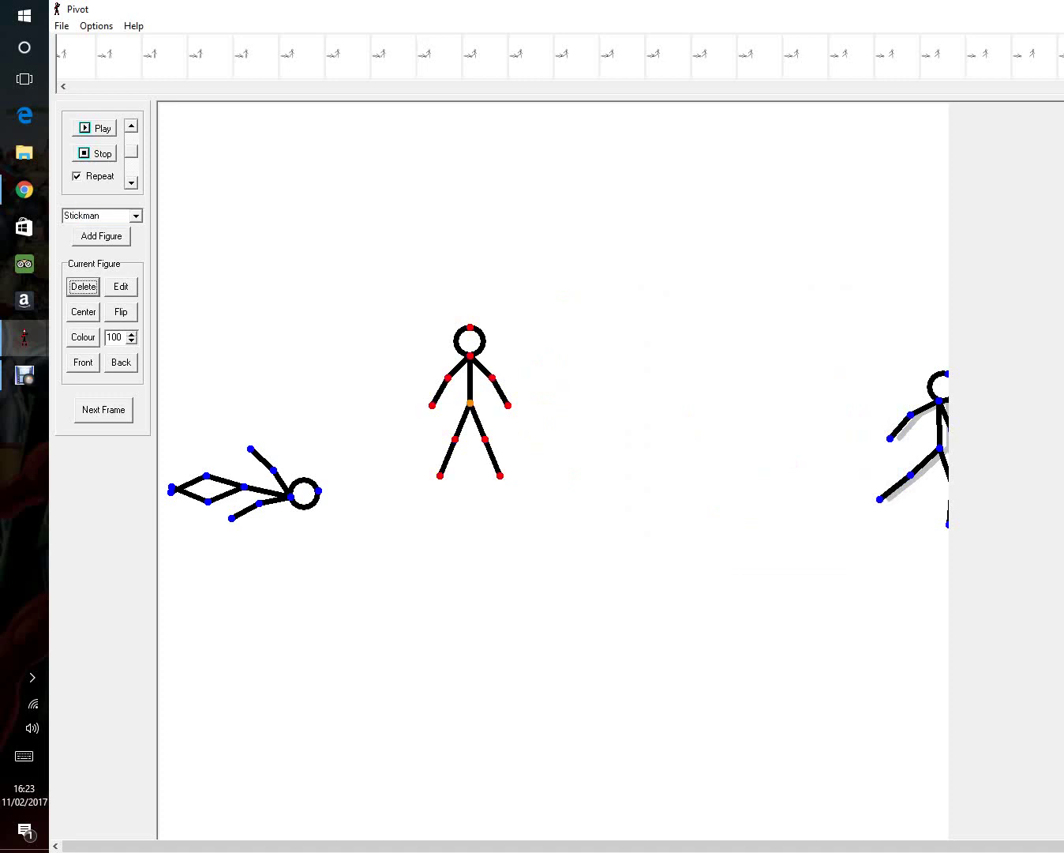
pyautogui.click(84, 286)
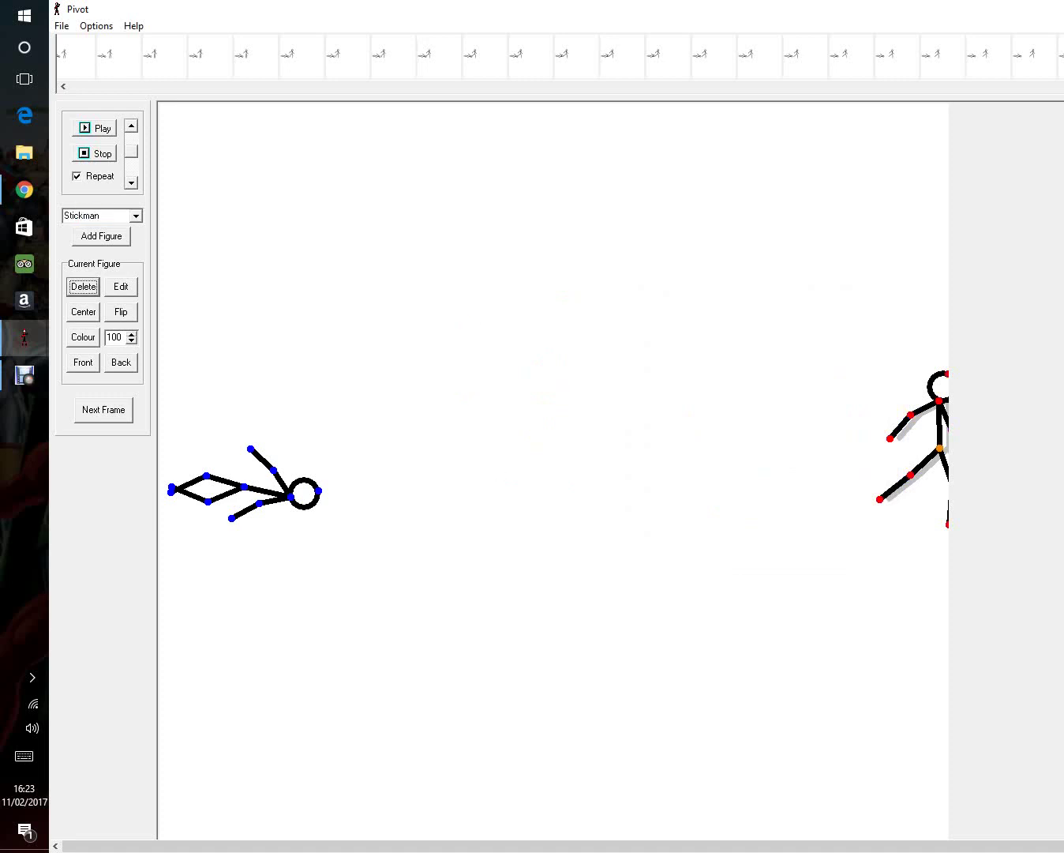
# - Add a new stickman and reduce its size to 61
pyautogui.click(121, 362)
pyautogui.click(102, 236)
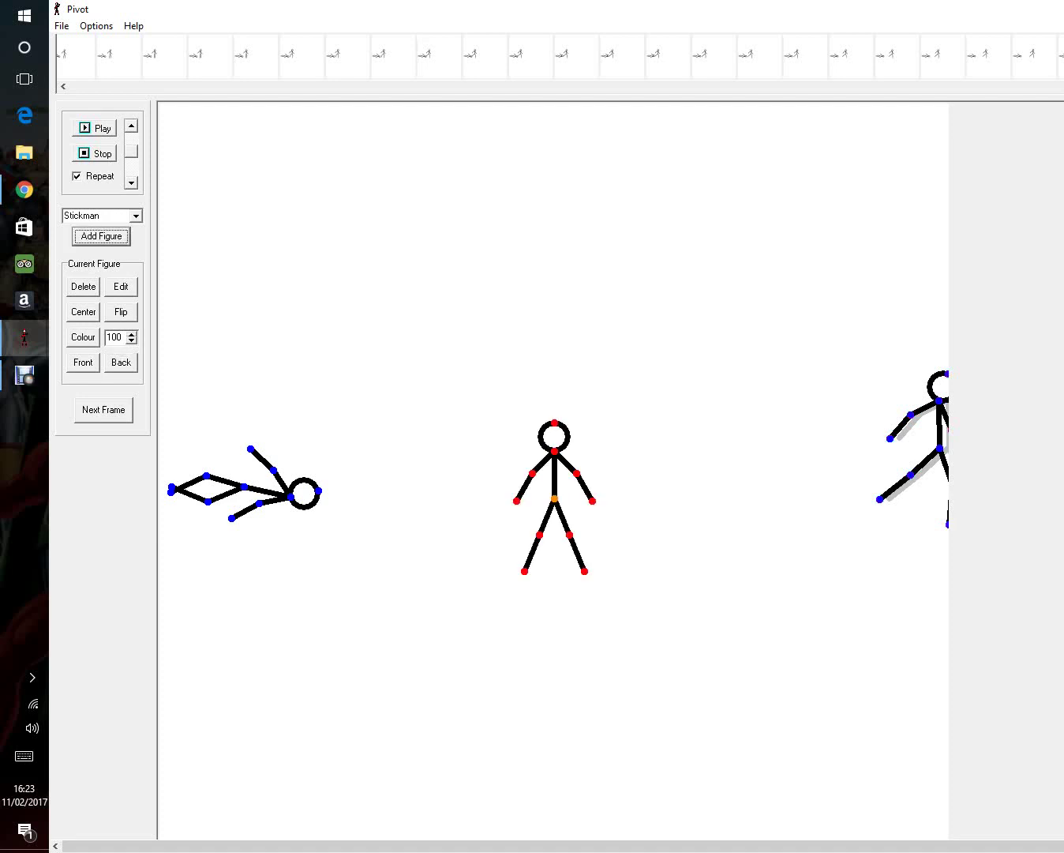
pyautogui.click(132, 341)
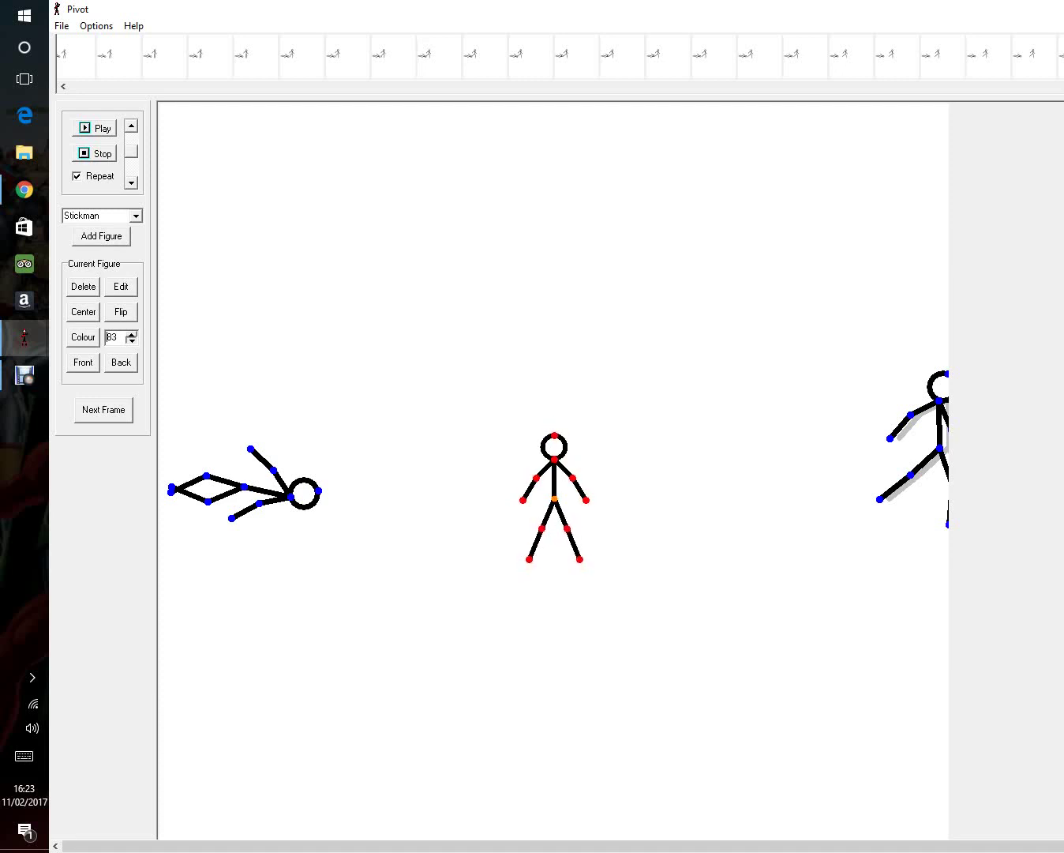
pyautogui.moveTo(131, 341); pyautogui.dragTo(131, 341)
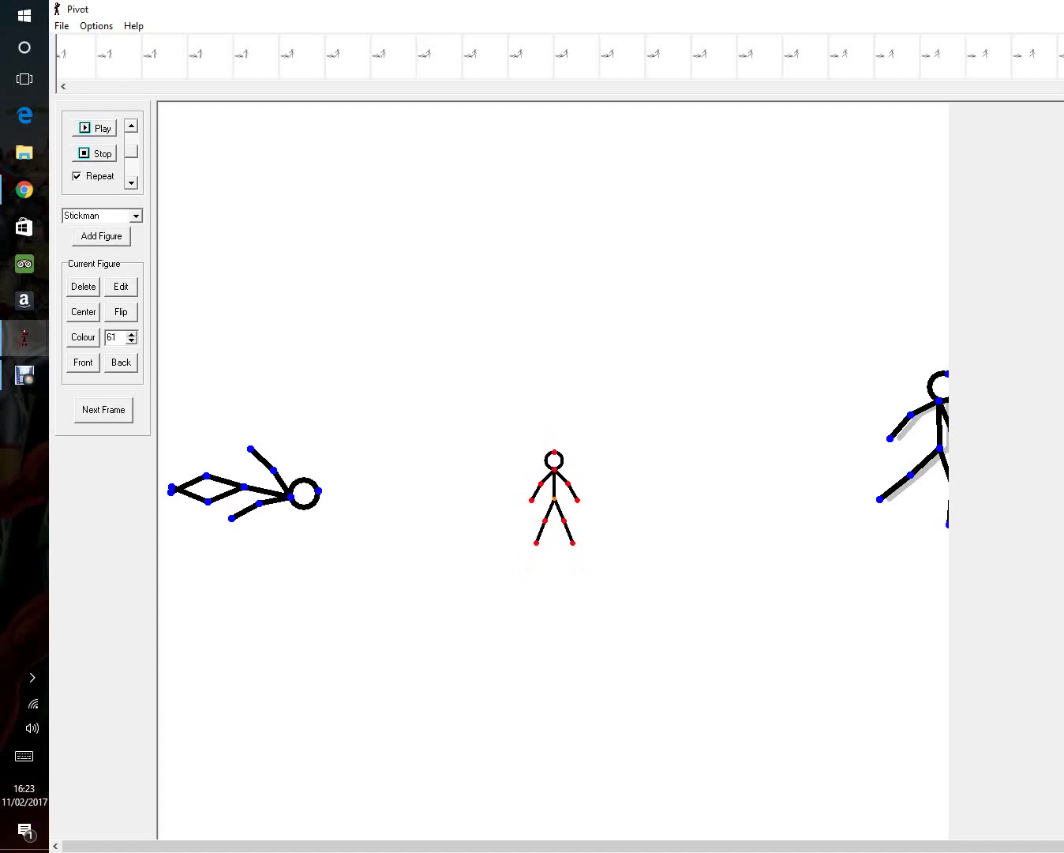
# - Move the kicking stickman completely off the canvas's right edge
pyautogui.moveTo(939, 448); pyautogui.dragTo(1019, 454)
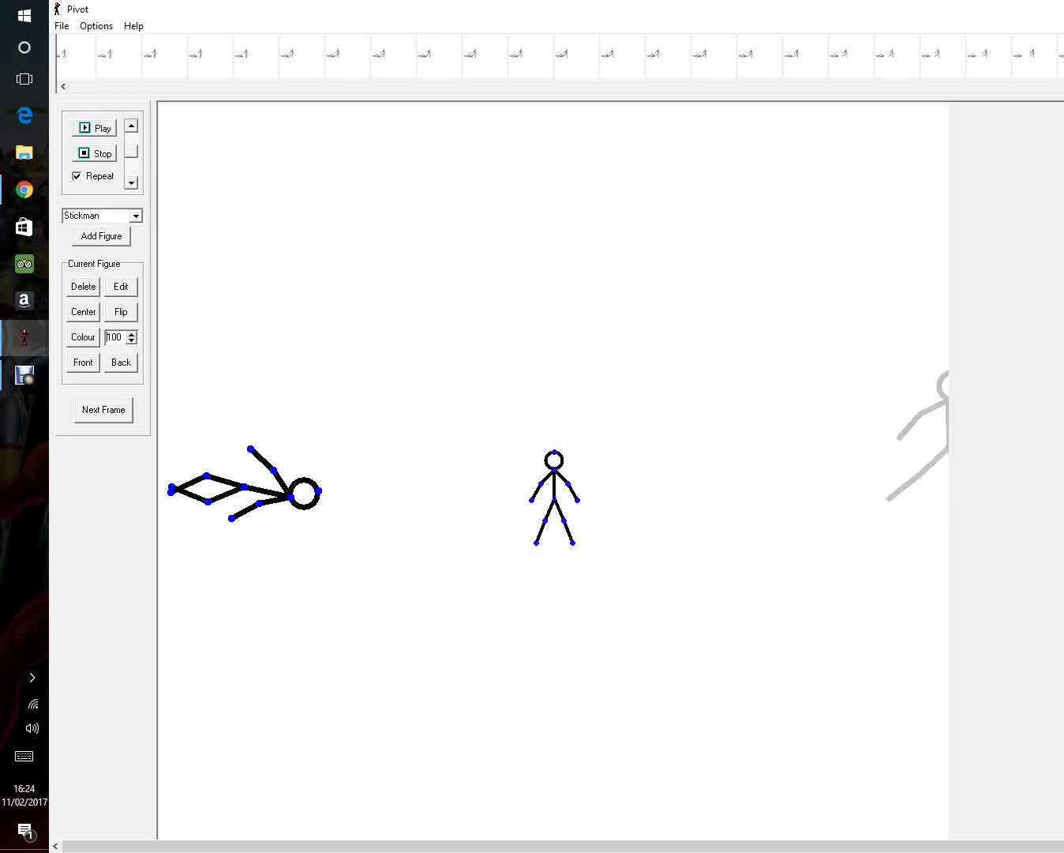
pyautogui.press('Down')
pyautogui.press('Down')
pyautogui.press('Down')
pyautogui.press('Down')
pyautogui.press('Down')
pyautogui.press('Down')
pyautogui.press('Down')
pyautogui.press('Down')
pyautogui.press('Down')
pyautogui.press('Down')
pyautogui.press('Down')
pyautogui.press('Down')
pyautogui.press('Down')
pyautogui.press('Down')
pyautogui.press('Down')
pyautogui.press('Down')
pyautogui.press('Down')
pyautogui.press('Down')
pyautogui.press('Down')
pyautogui.press('Down')
pyautogui.press('Down')
pyautogui.press('Down')
pyautogui.press('Down')
pyautogui.press('Down')
pyautogui.press('Down')
pyautogui.press('Down')
pyautogui.press('Down')
pyautogui.press('Down')
pyautogui.press('Down')
pyautogui.press('Down')
pyautogui.press('Down')
pyautogui.press('Down')
pyautogui.press('Down')
pyautogui.press('Down')
pyautogui.press('Down')
pyautogui.press('Down')
pyautogui.press('Down')
pyautogui.press('Down')
pyautogui.press('Down')
pyautogui.press('Down')
pyautogui.press('Down')
pyautogui.press('Down')
pyautogui.press('Down')
pyautogui.press('Down')
pyautogui.press('Down')
pyautogui.press('Down')
pyautogui.press('Down')
pyautogui.press('Down')
# - Add two full-size stickmen, move them to the right of the small stickman and delete the small one
pyautogui.click(101, 236)
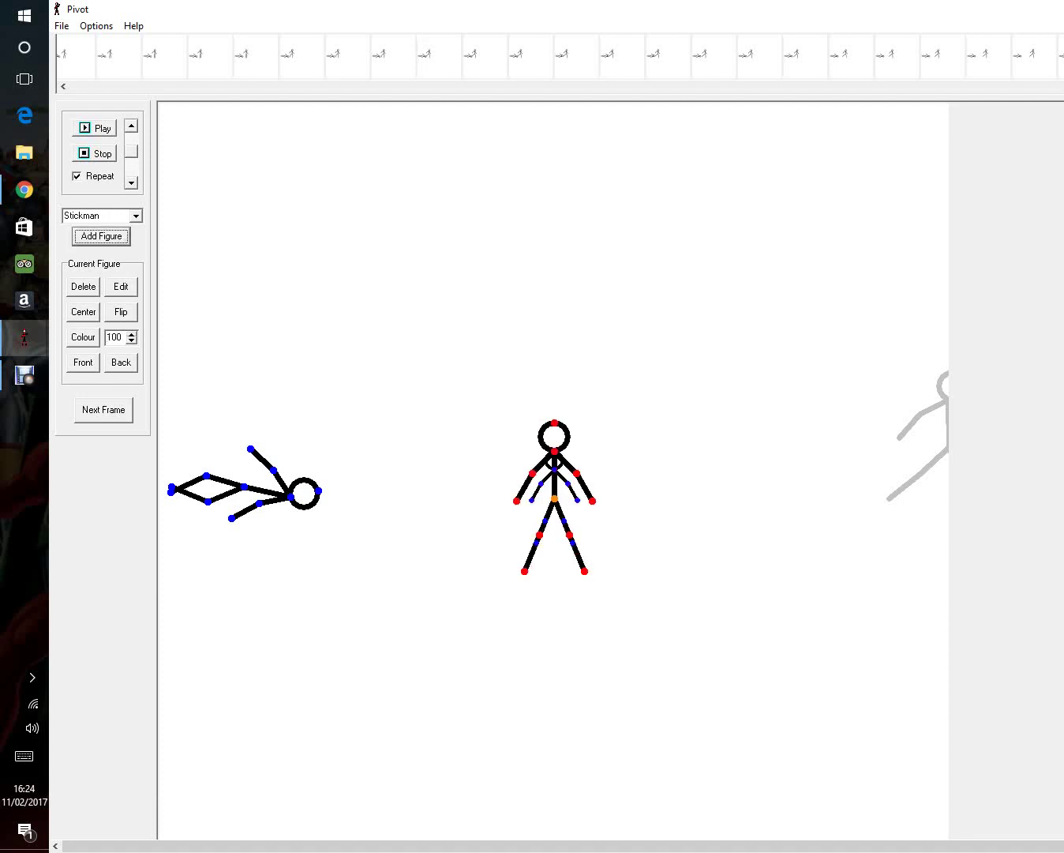
pyautogui.moveTo(555, 498); pyautogui.dragTo(636, 454)
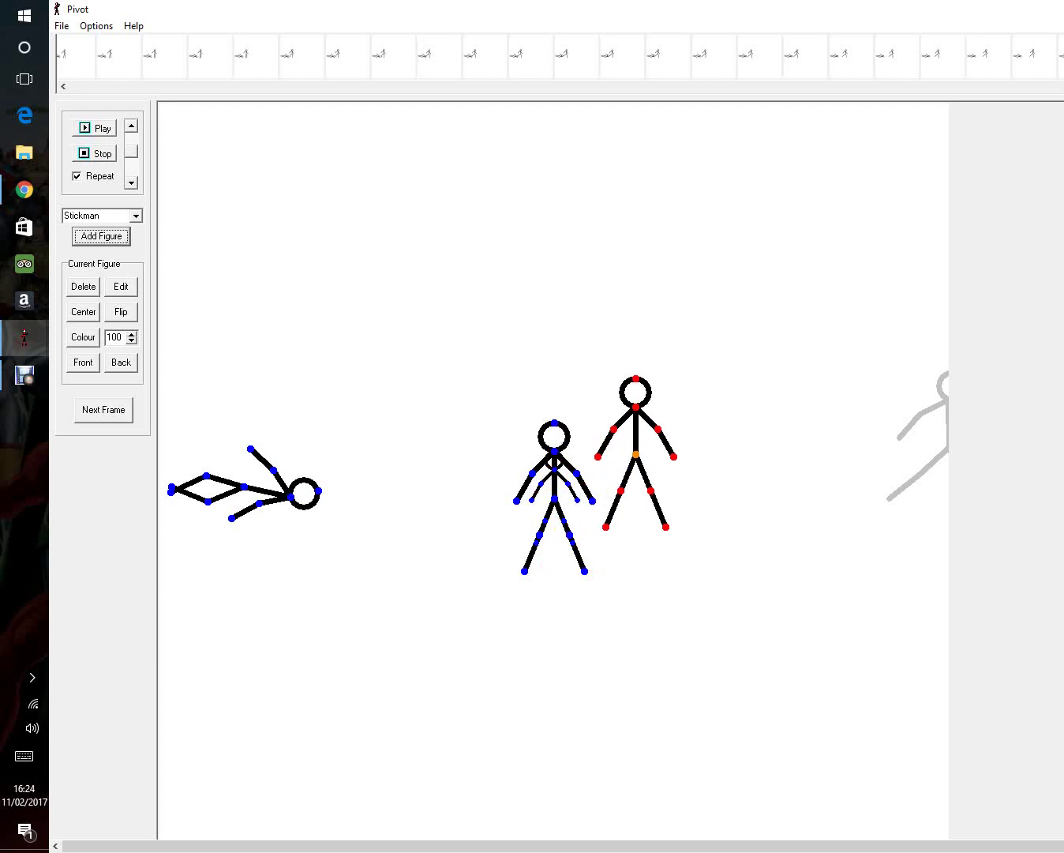
pyautogui.press('Return')
pyautogui.click(554, 498)
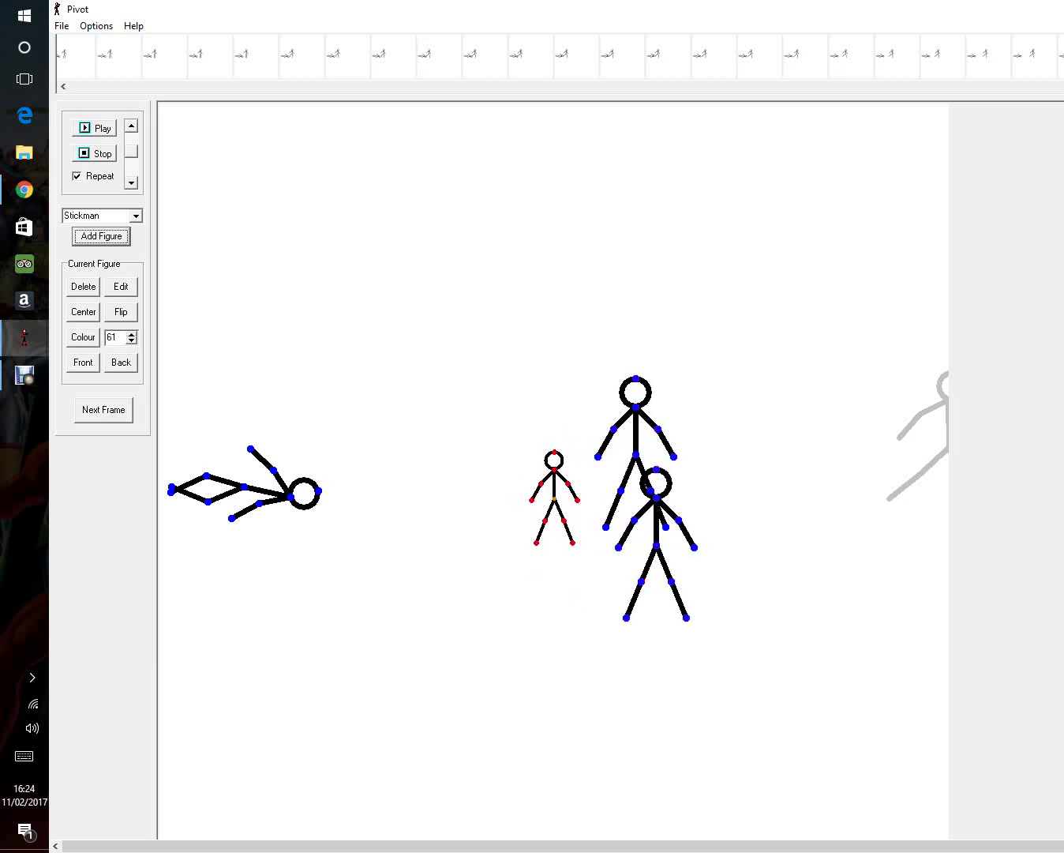
pyautogui.click(83, 312)
pyautogui.click(83, 287)
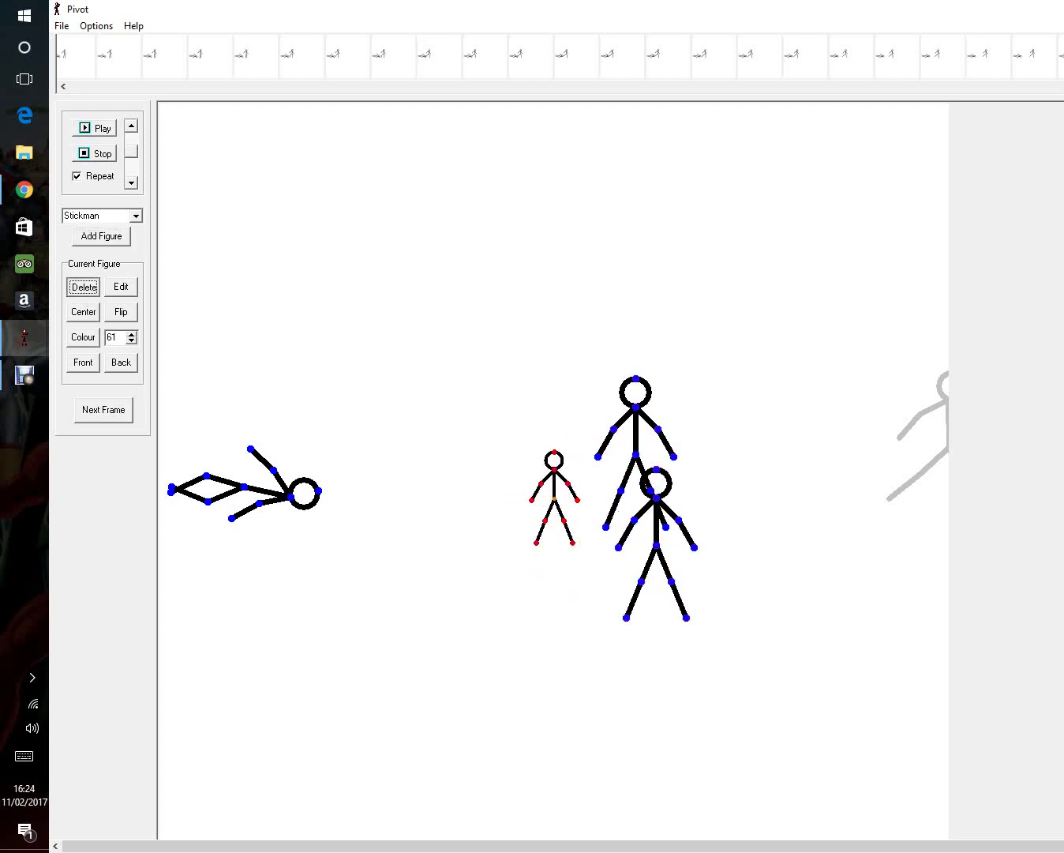
# - Place the two new stickmen at the canvas's right edge with their hands touching and add frames of that pose
pyautogui.moveTo(656, 545); pyautogui.dragTo(942, 449)
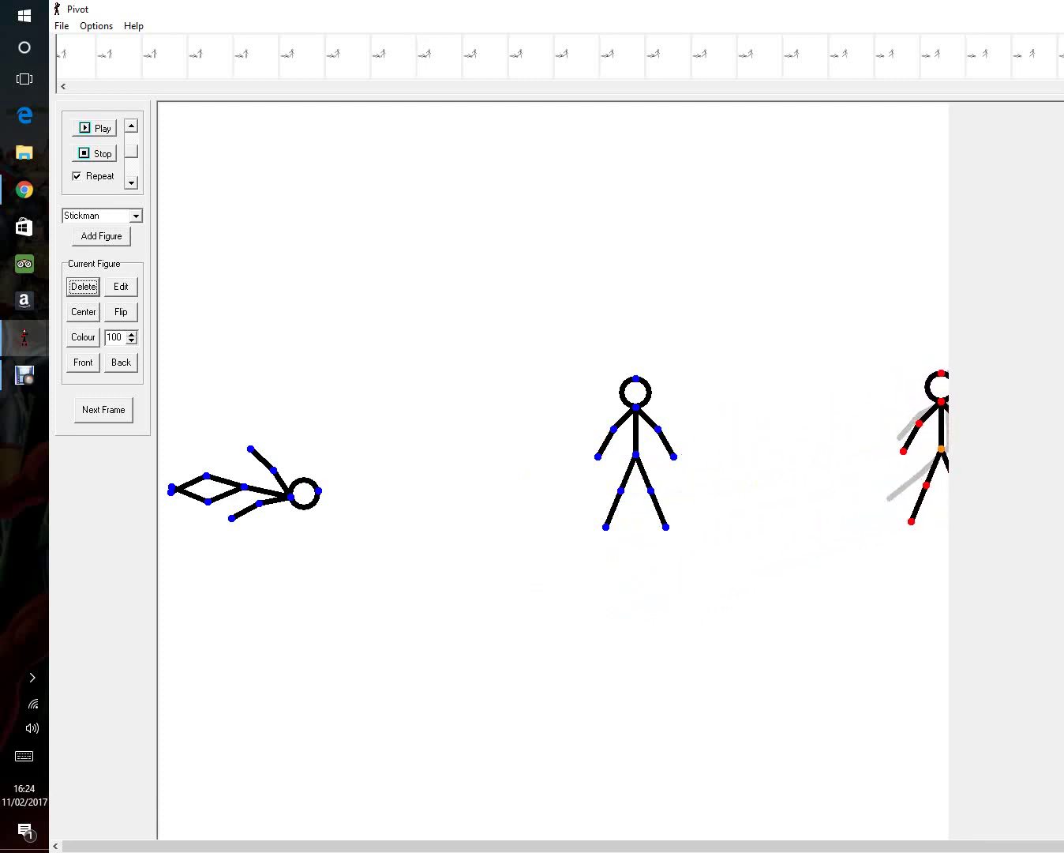
pyautogui.moveTo(636, 455); pyautogui.dragTo(864, 451)
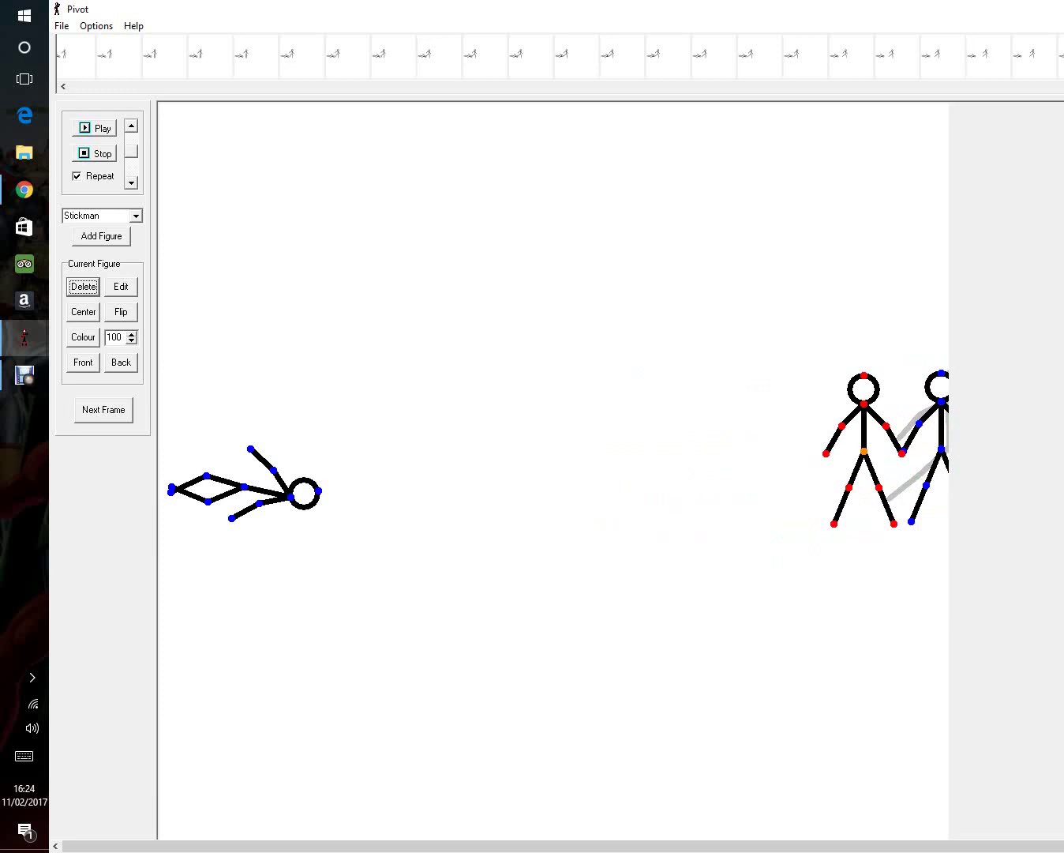
pyautogui.click(103, 410)
pyautogui.click(103, 410)
pyautogui.click(102, 410)
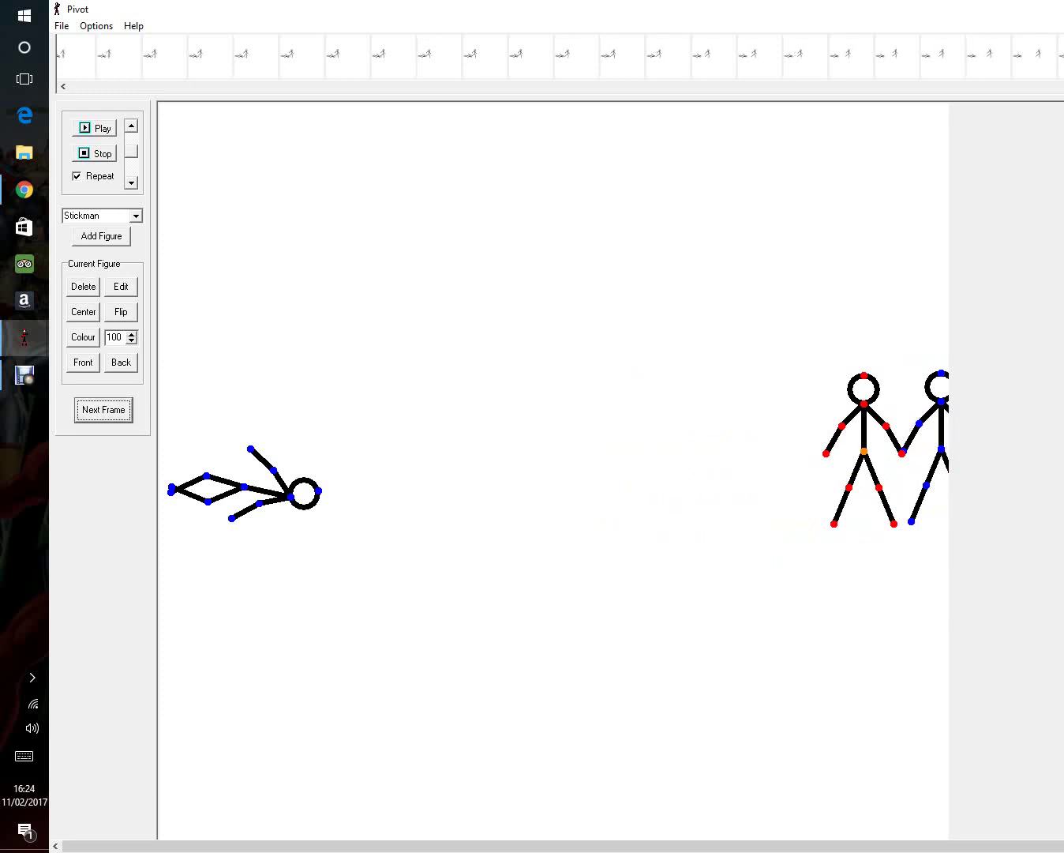
# - Shift both new stickmen slightly left and up, keeping their hands together, and add the frame
pyautogui.moveTo(864, 451); pyautogui.dragTo(838, 440)
pyautogui.moveTo(942, 449); pyautogui.dragTo(916, 438)
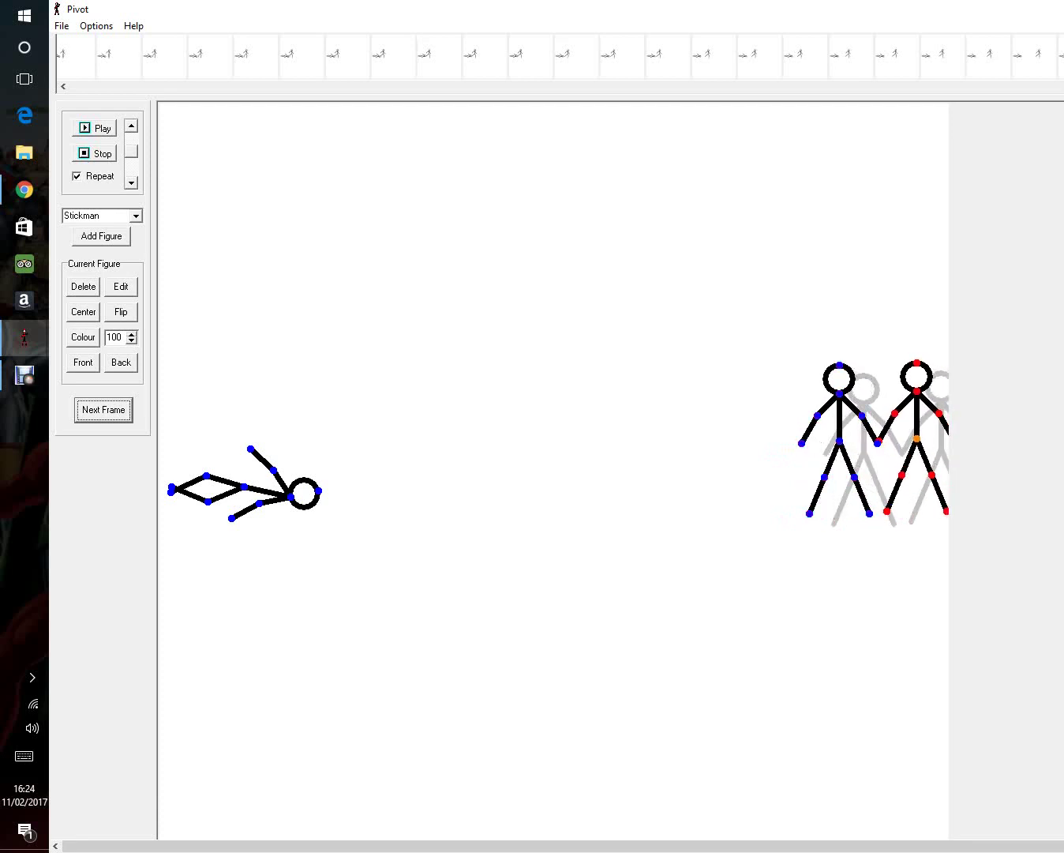
pyautogui.click(103, 411)
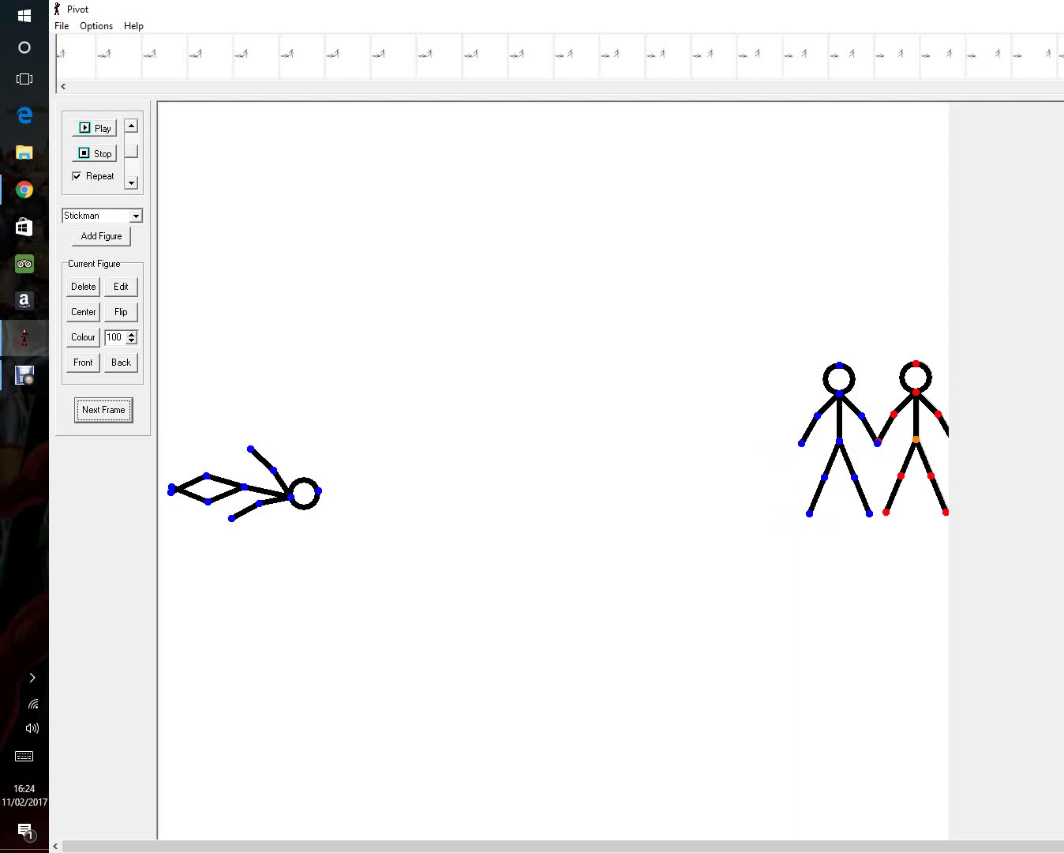
# - Walk the front stickman leftwards in stages until he stands beside the fallen stickman's head, adding frames along the way
pyautogui.moveTo(839, 441); pyautogui.dragTo(659, 453)
pyautogui.click(103, 411)
pyautogui.click(103, 410)
pyautogui.moveTo(659, 452); pyautogui.dragTo(564, 462)
pyautogui.click(104, 410)
pyautogui.click(102, 411)
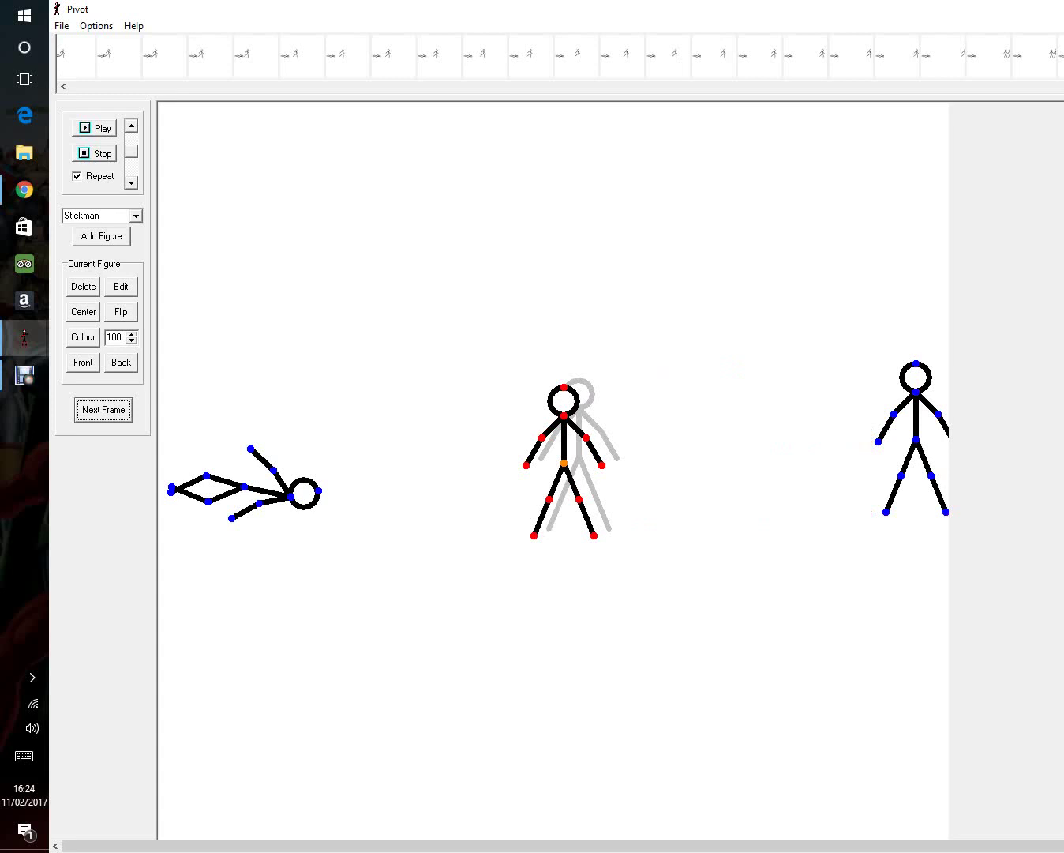
pyautogui.moveTo(564, 463); pyautogui.dragTo(535, 465)
pyautogui.click(103, 409)
pyautogui.moveTo(534, 464); pyautogui.dragTo(440, 477)
pyautogui.click(103, 410)
pyautogui.moveTo(440, 477); pyautogui.dragTo(351, 478)
pyautogui.click(103, 410)
pyautogui.click(104, 411)
# - Walk the second stickman leftwards in stages until his hand meets the first helper's, adding frames along the way
pyautogui.click(915, 439)
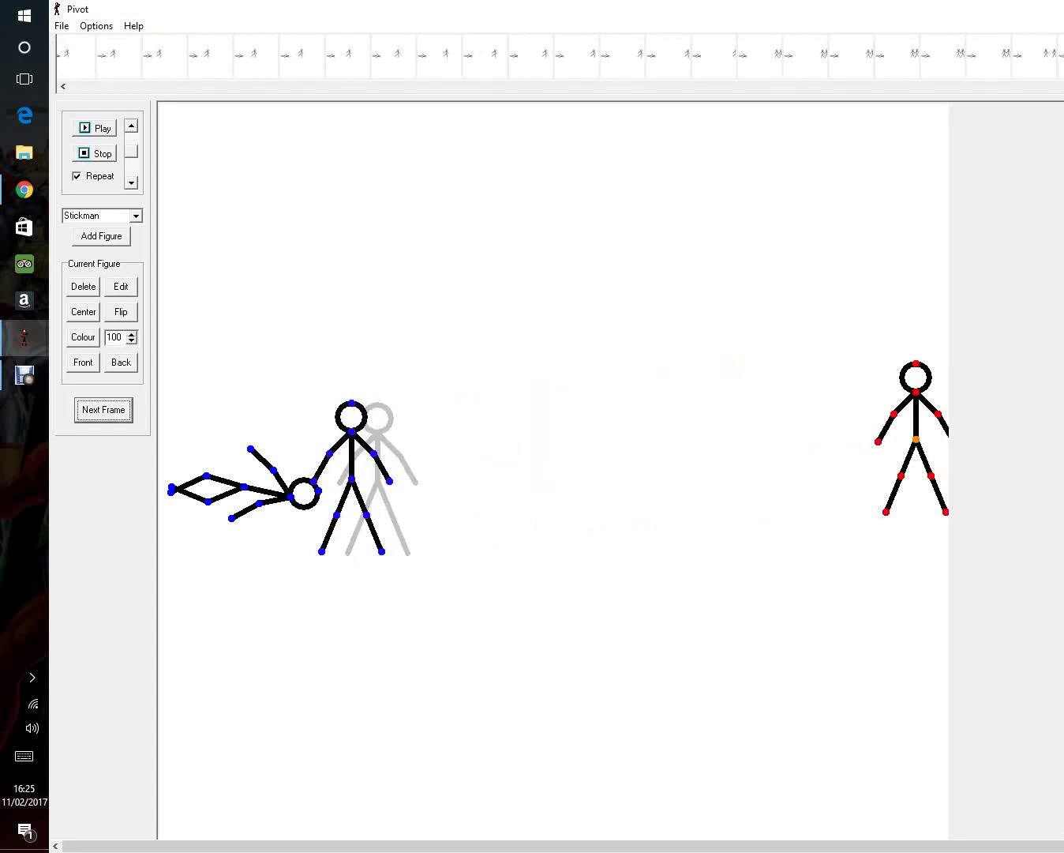
pyautogui.moveTo(915, 440); pyautogui.dragTo(572, 470)
pyautogui.click(103, 410)
pyautogui.click(103, 409)
pyautogui.click(103, 410)
pyautogui.moveTo(572, 470); pyautogui.dragTo(423, 477)
pyautogui.click(104, 410)
pyautogui.click(103, 410)
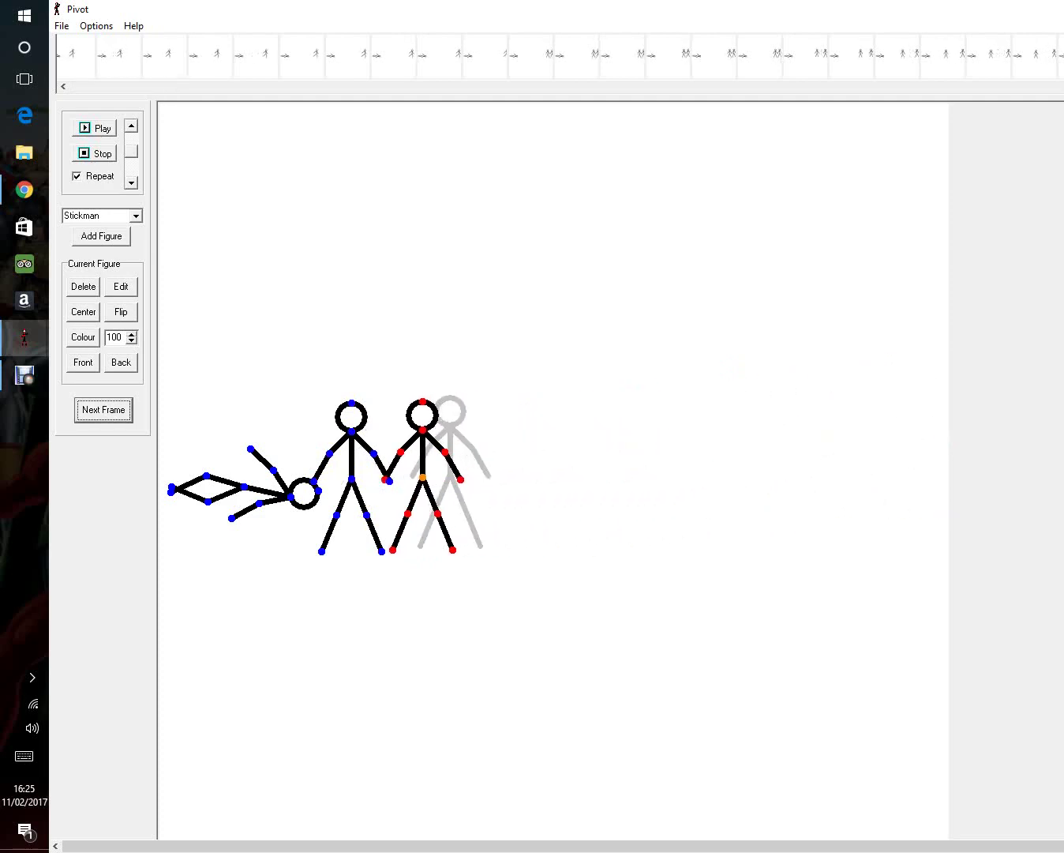
# - Move the second helper slightly right and the first helper over the fallen stickman's head, then add frames
pyautogui.moveTo(422, 478); pyautogui.dragTo(440, 472)
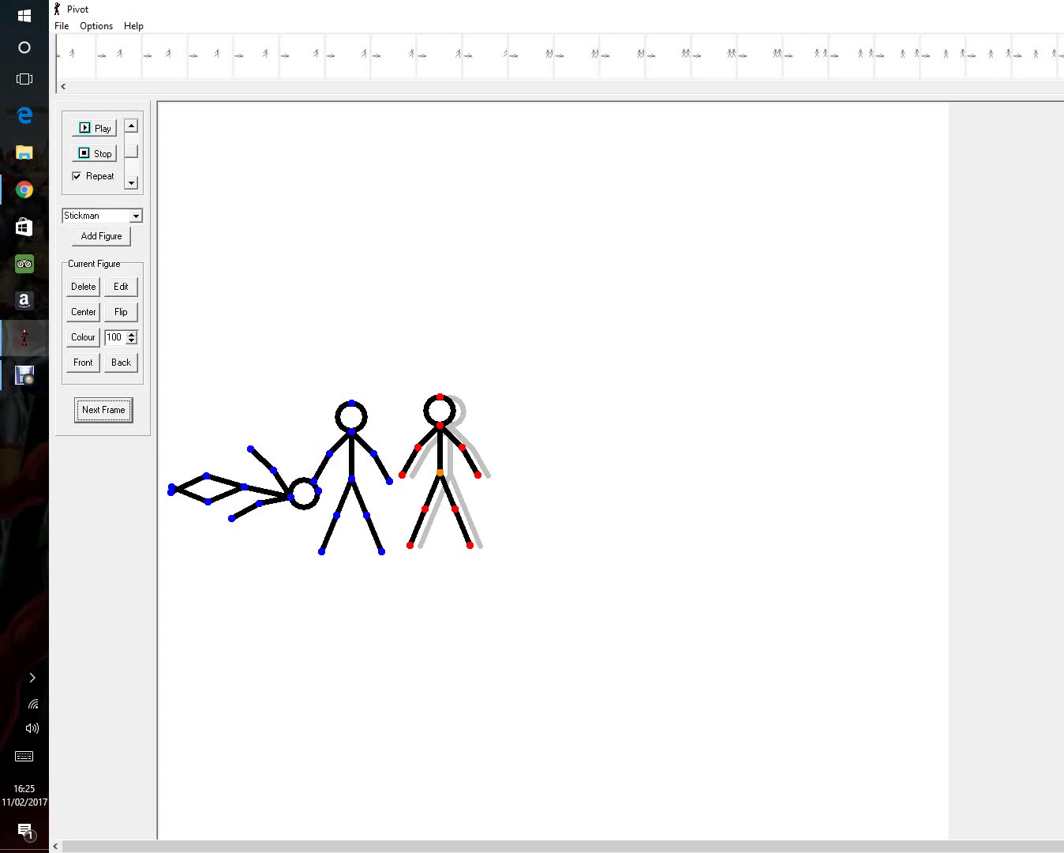
pyautogui.moveTo(352, 477); pyautogui.dragTo(309, 457)
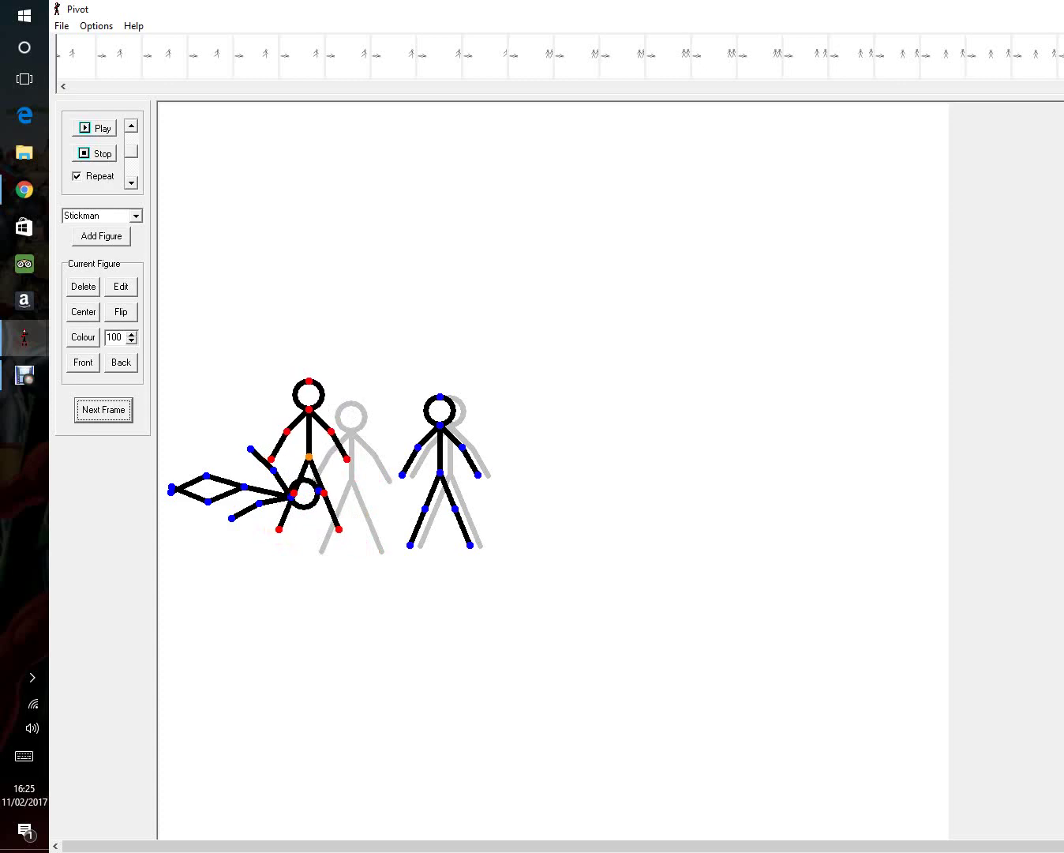
pyautogui.click(103, 410)
pyautogui.click(102, 411)
pyautogui.click(104, 410)
# - Raise the fallen stickman's torso gradually to a sitting pose beside the first helper, adding frames
pyautogui.moveTo(291, 497); pyautogui.dragTo(268, 446)
pyautogui.click(103, 410)
pyautogui.click(103, 410)
pyautogui.click(104, 410)
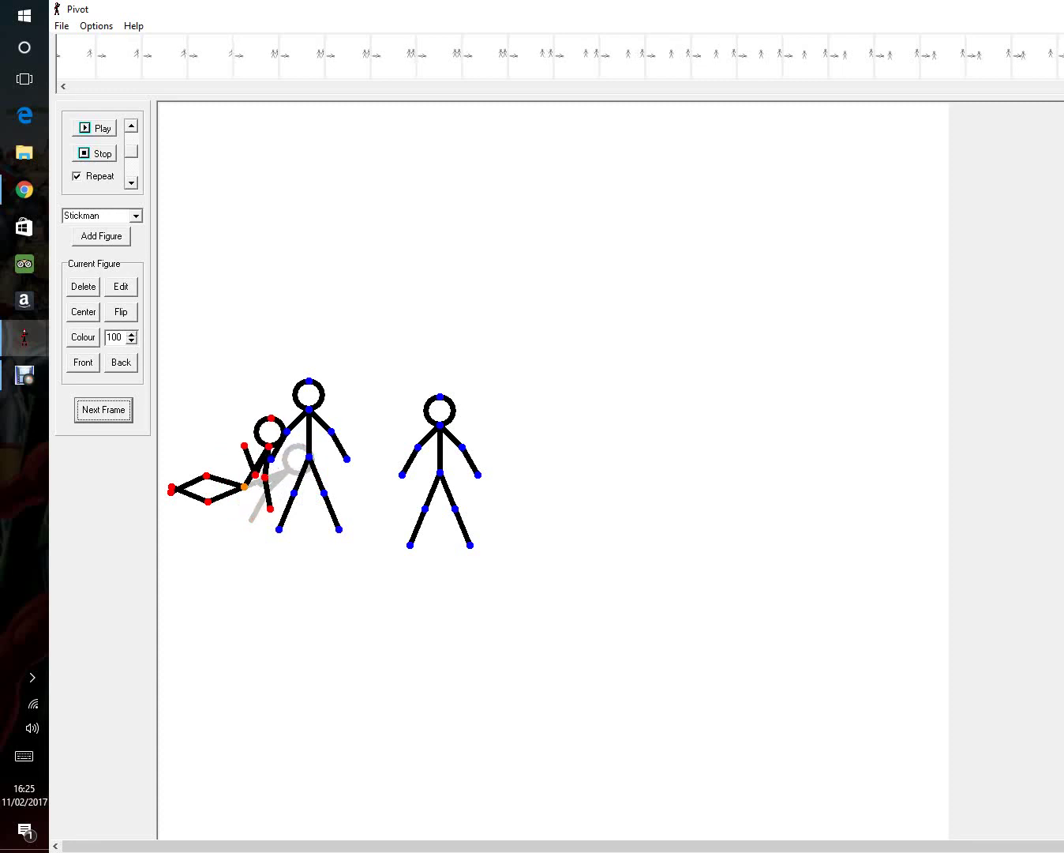
# - Bend the fallen stickman's legs beneath him and lift him upright beside the helper with one arm raised, adding frames
pyautogui.moveTo(208, 501); pyautogui.dragTo(244, 526)
pyautogui.moveTo(206, 475); pyautogui.dragTo(199, 545)
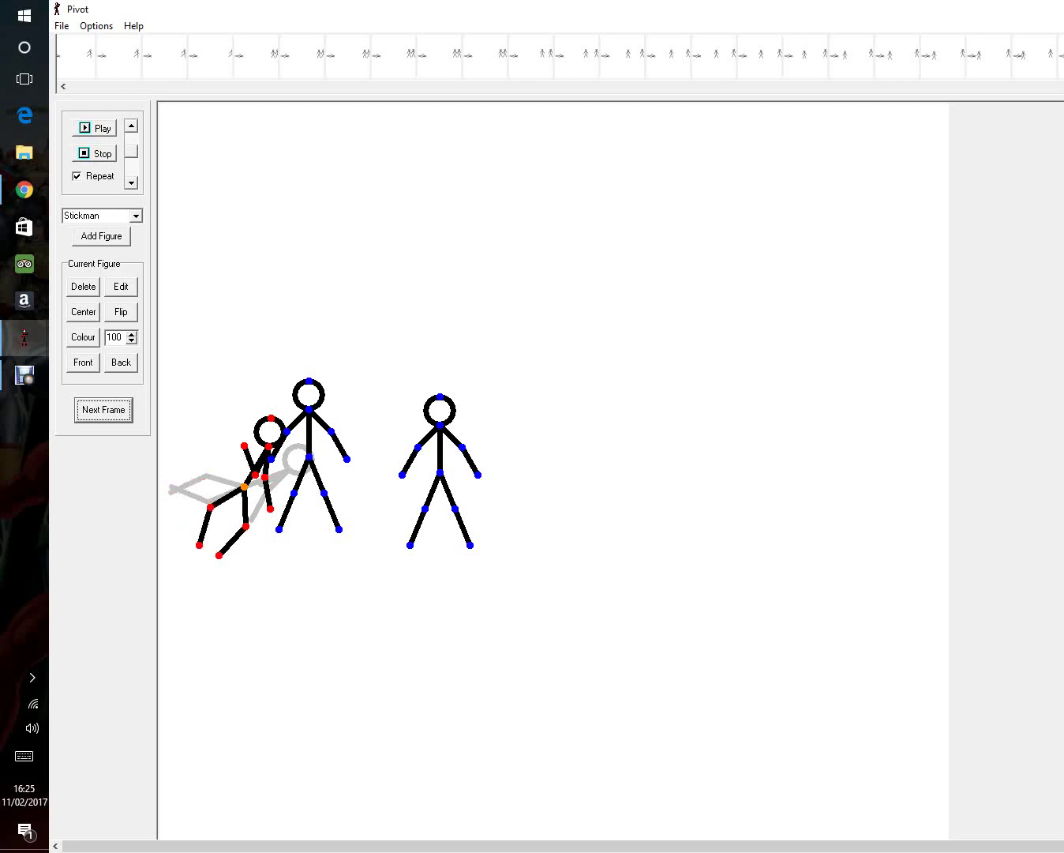
pyautogui.moveTo(256, 475)
pyautogui.mouseDown()
pyautogui.moveTo(250, 431)
pyautogui.moveTo(240, 461)
pyautogui.moveTo(238, 429)
pyautogui.moveTo(228, 430)
pyautogui.moveTo(260, 443)
pyautogui.moveTo(250, 446)
pyautogui.mouseUp()
pyautogui.click(103, 410)
pyautogui.click(103, 409)
pyautogui.click(102, 410)
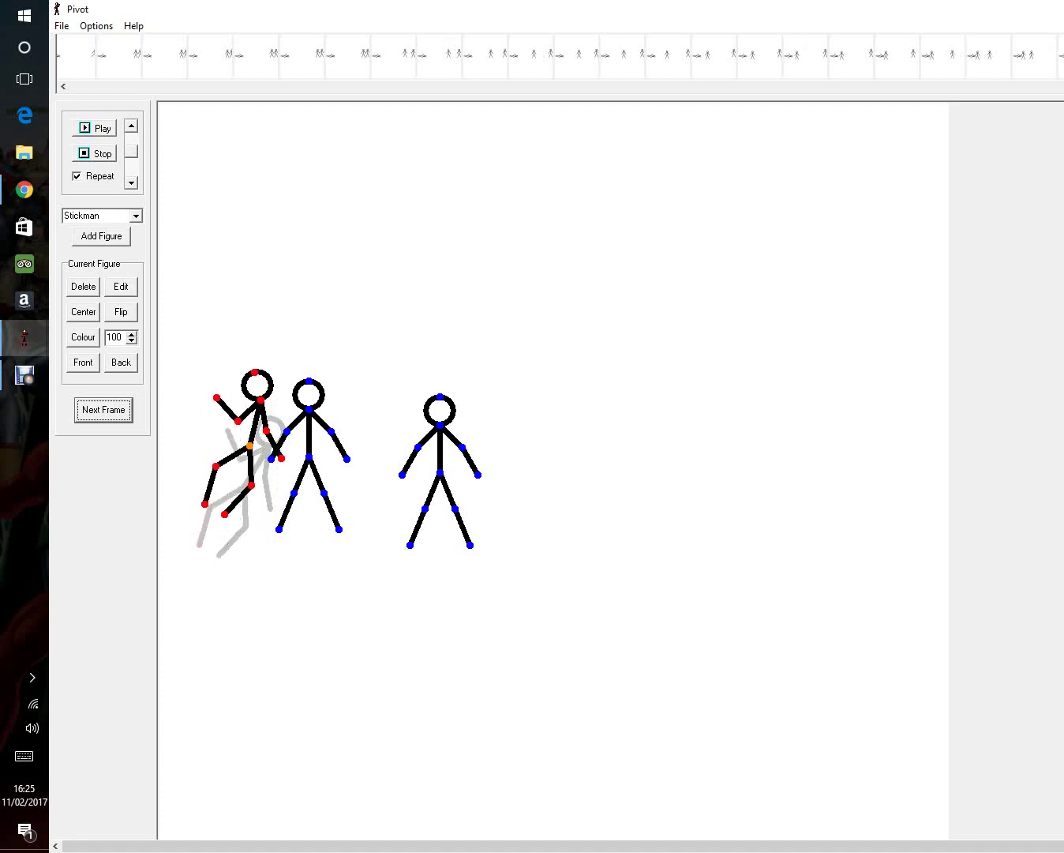
# - Put the second helper on the injured stickman's other side with hands joined, tuck the injured one's legs under him and add frames
pyautogui.moveTo(440, 473); pyautogui.dragTo(175, 442)
pyautogui.moveTo(239, 421)
pyautogui.mouseDown()
pyautogui.moveTo(246, 428)
pyautogui.moveTo(222, 420)
pyautogui.moveTo(229, 412)
pyautogui.mouseUp()
pyautogui.click(104, 410)
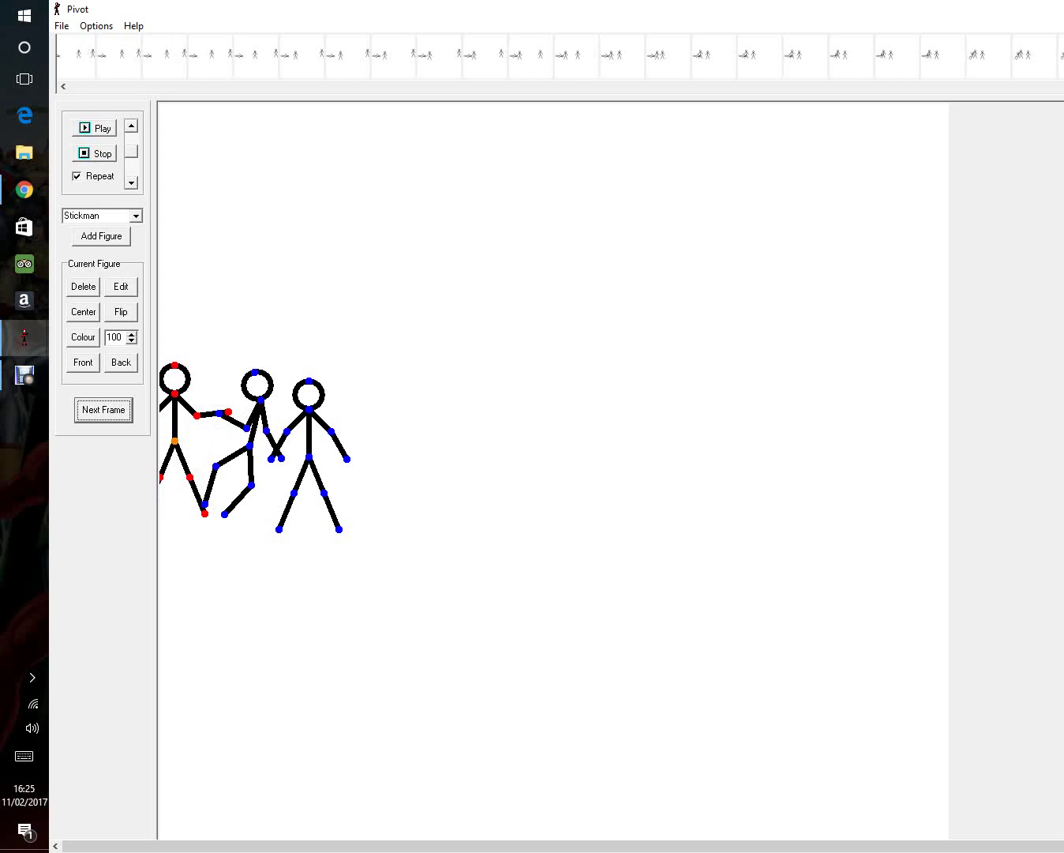
pyautogui.moveTo(251, 484); pyautogui.dragTo(225, 477)
pyautogui.click(103, 410)
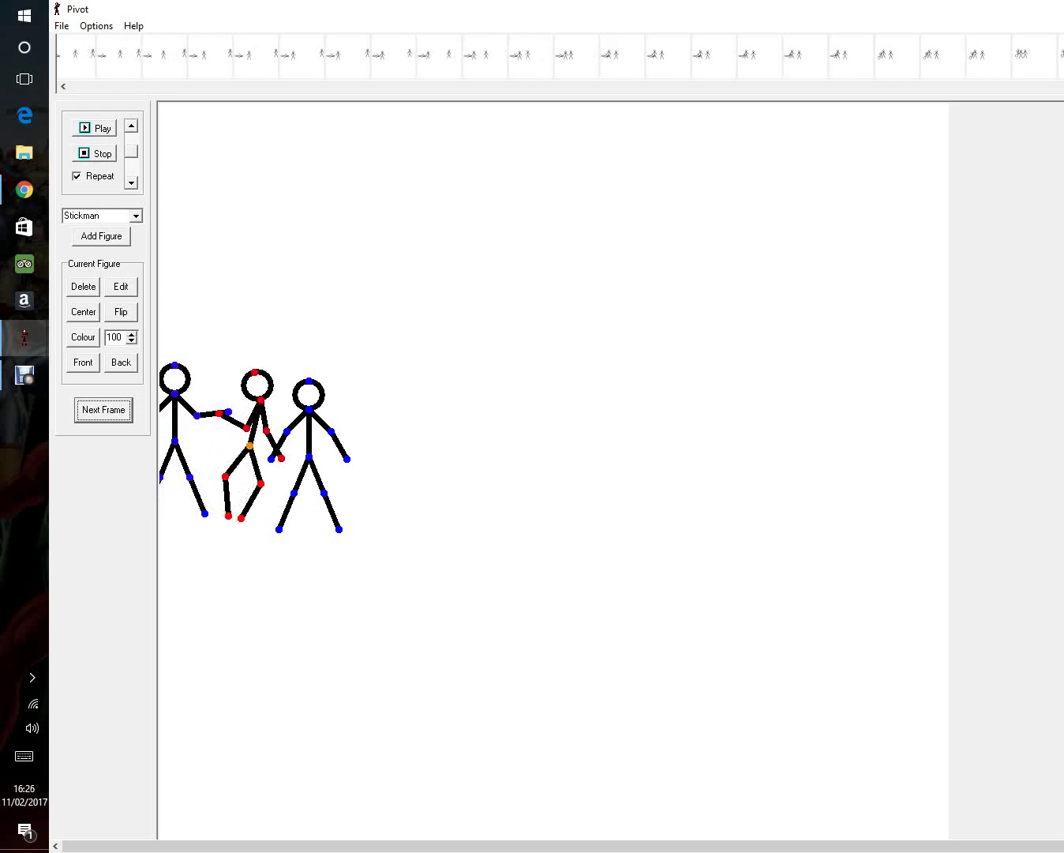
# - Move all three stickmen right together, keeping their hands joined, and add the frame
pyautogui.moveTo(308, 457); pyautogui.dragTo(406, 448)
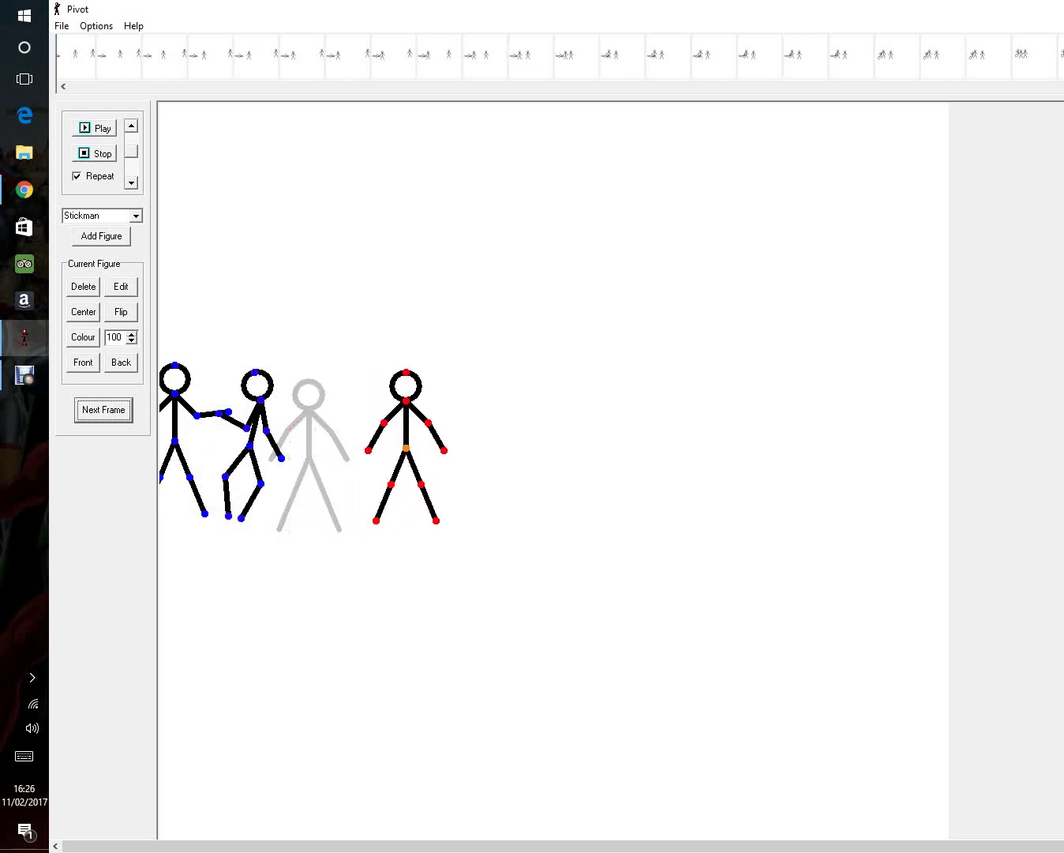
pyautogui.moveTo(250, 446); pyautogui.dragTo(338, 439)
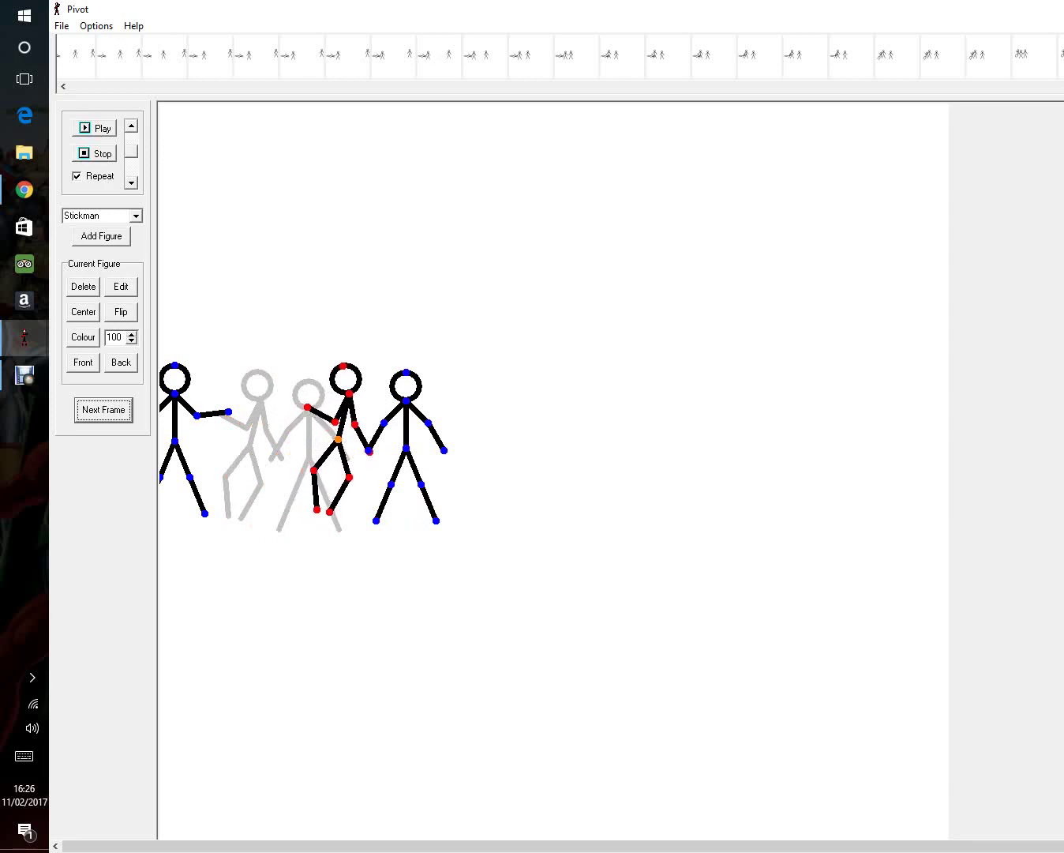
pyautogui.moveTo(174, 441); pyautogui.dragTo(258, 435)
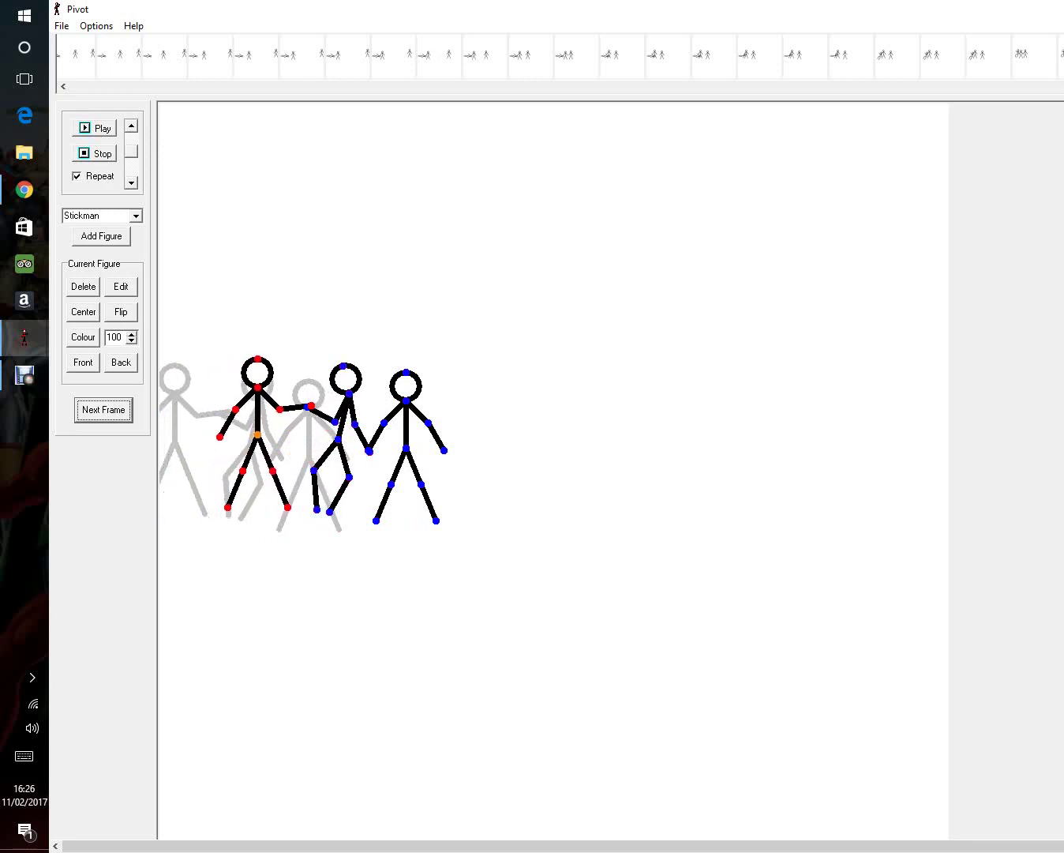
pyautogui.click(104, 409)
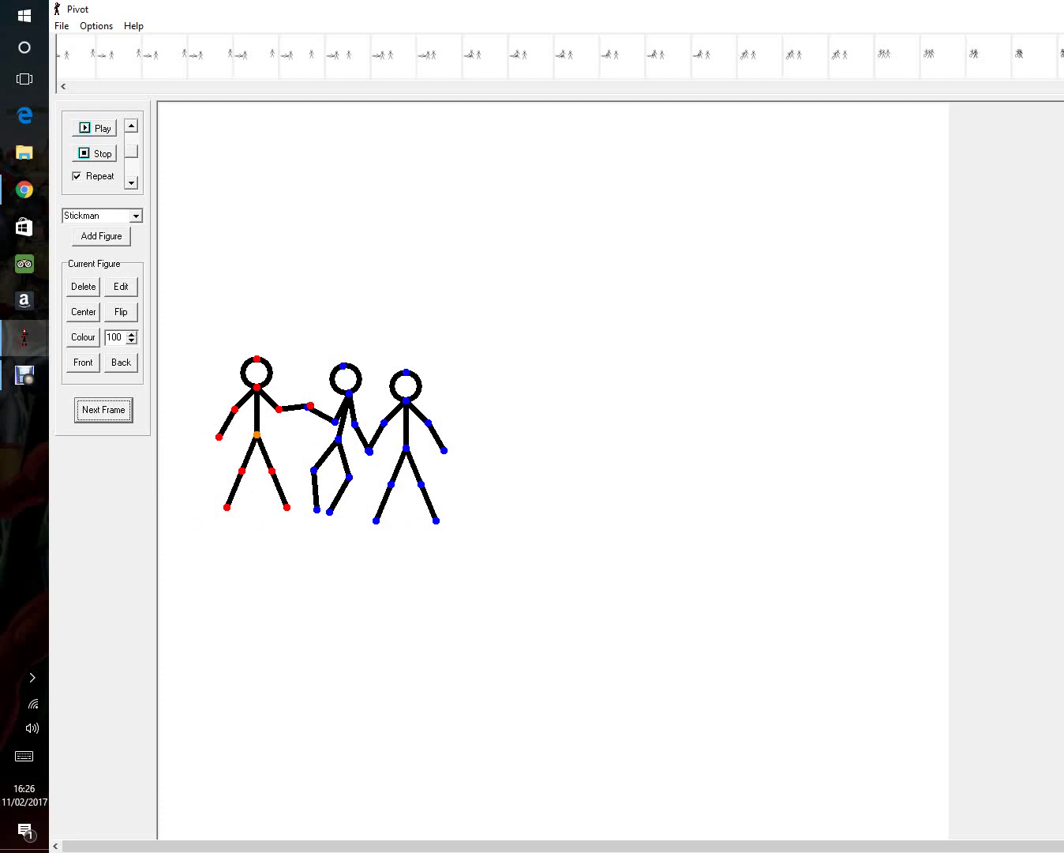
# - Shift the leading helper, the injured stickman and the rear helper right by about one body width, keeping hands joined, and add the frame
pyautogui.moveTo(406, 448); pyautogui.dragTo(472, 448)
pyautogui.moveTo(338, 439); pyautogui.dragTo(405, 440)
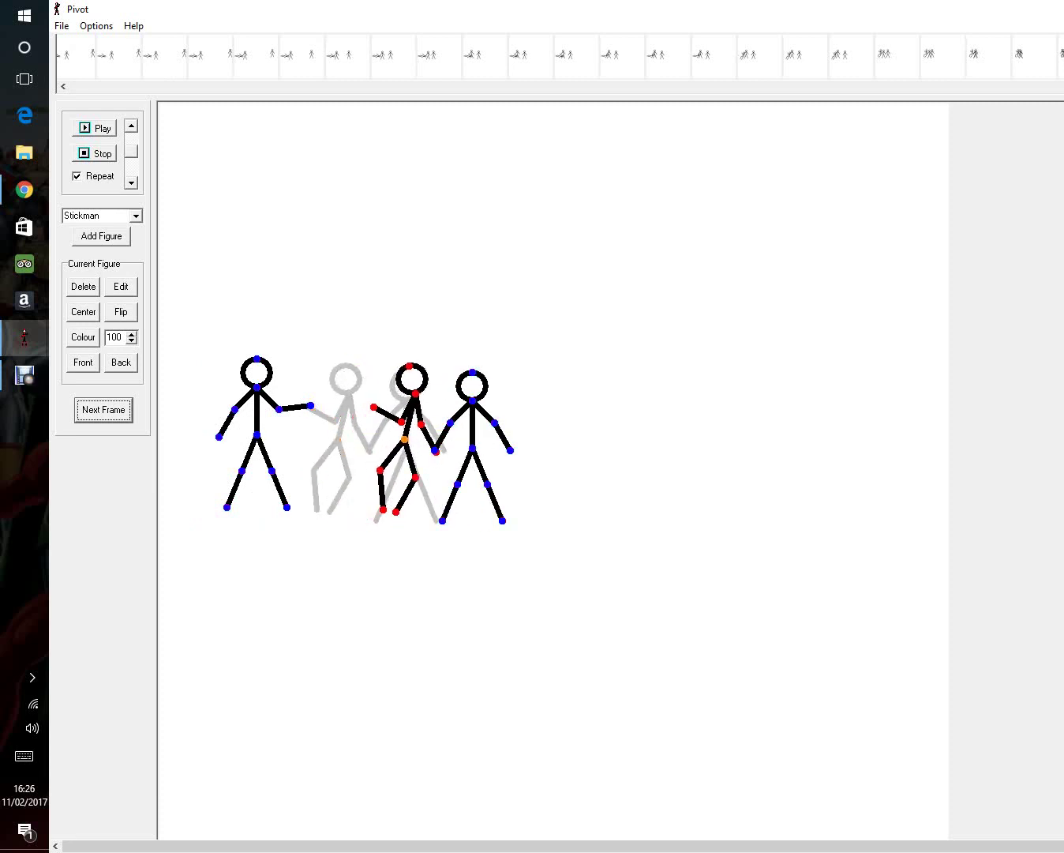
pyautogui.moveTo(258, 435); pyautogui.dragTo(324, 436)
pyautogui.click(102, 410)
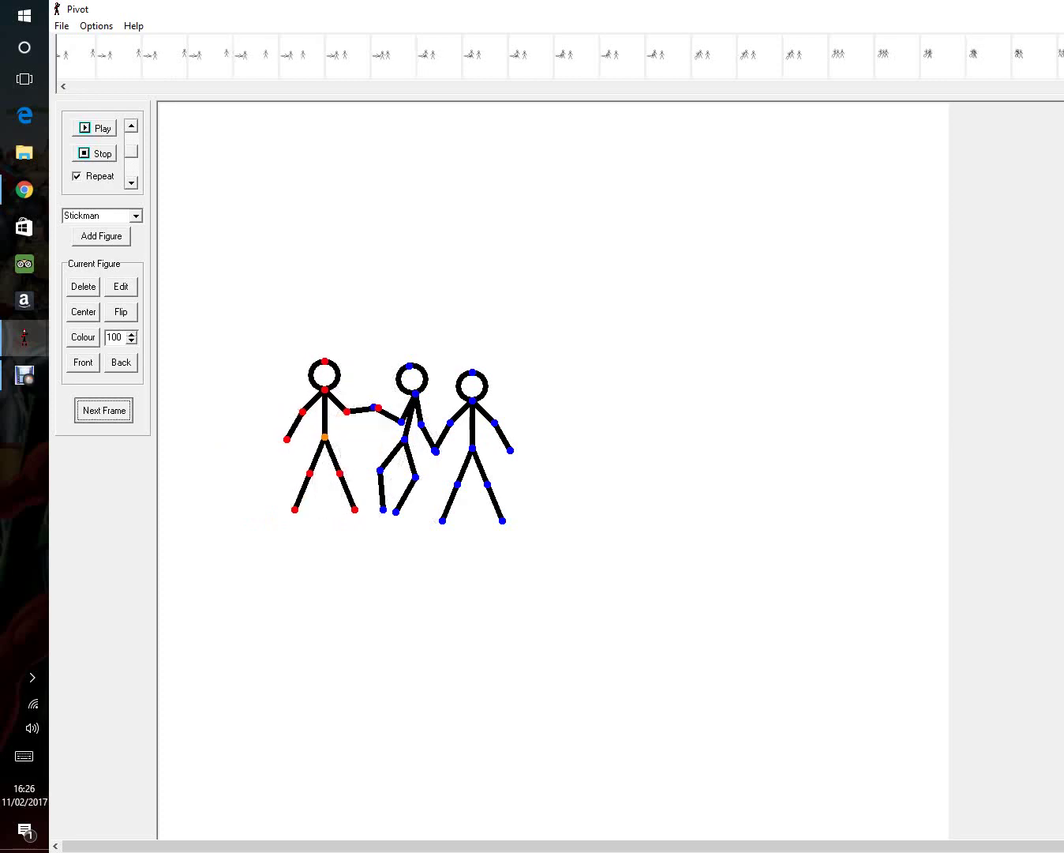
# - Advance the three joined stickmen right until the leading helper stands at the canvas's centre, and add frames
pyautogui.moveTo(472, 447); pyautogui.dragTo(553, 451)
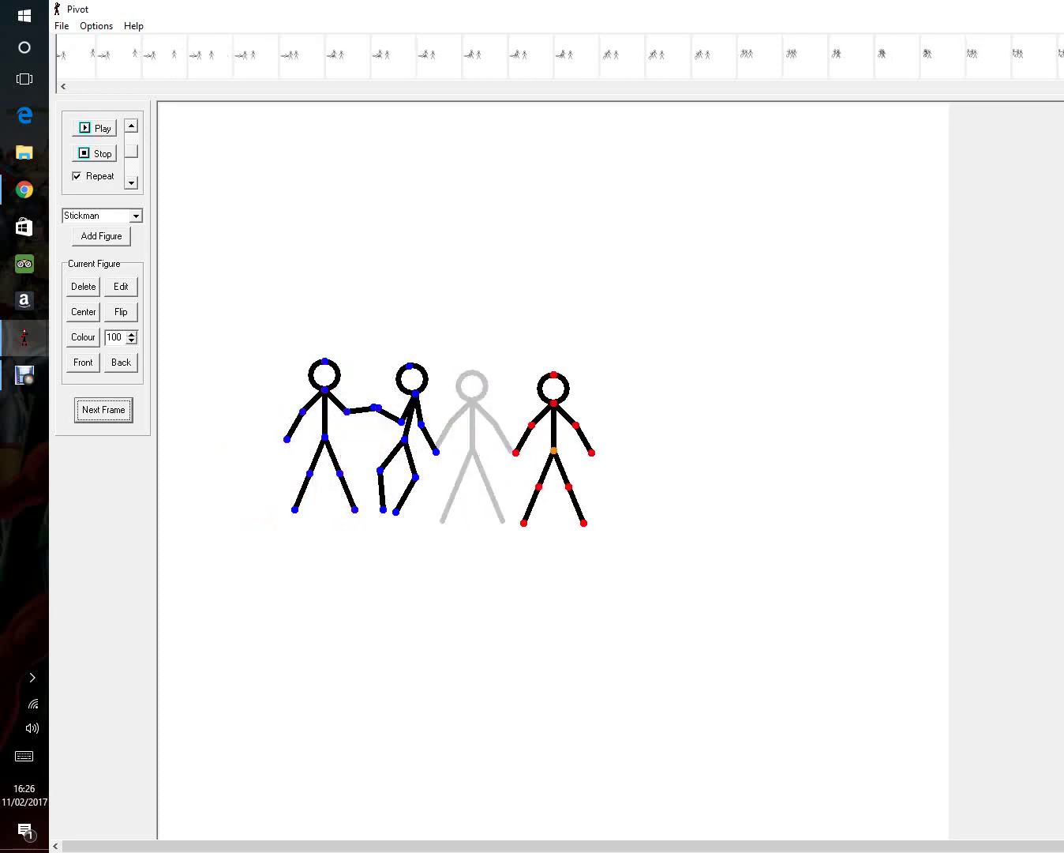
pyautogui.moveTo(404, 439); pyautogui.dragTo(483, 442)
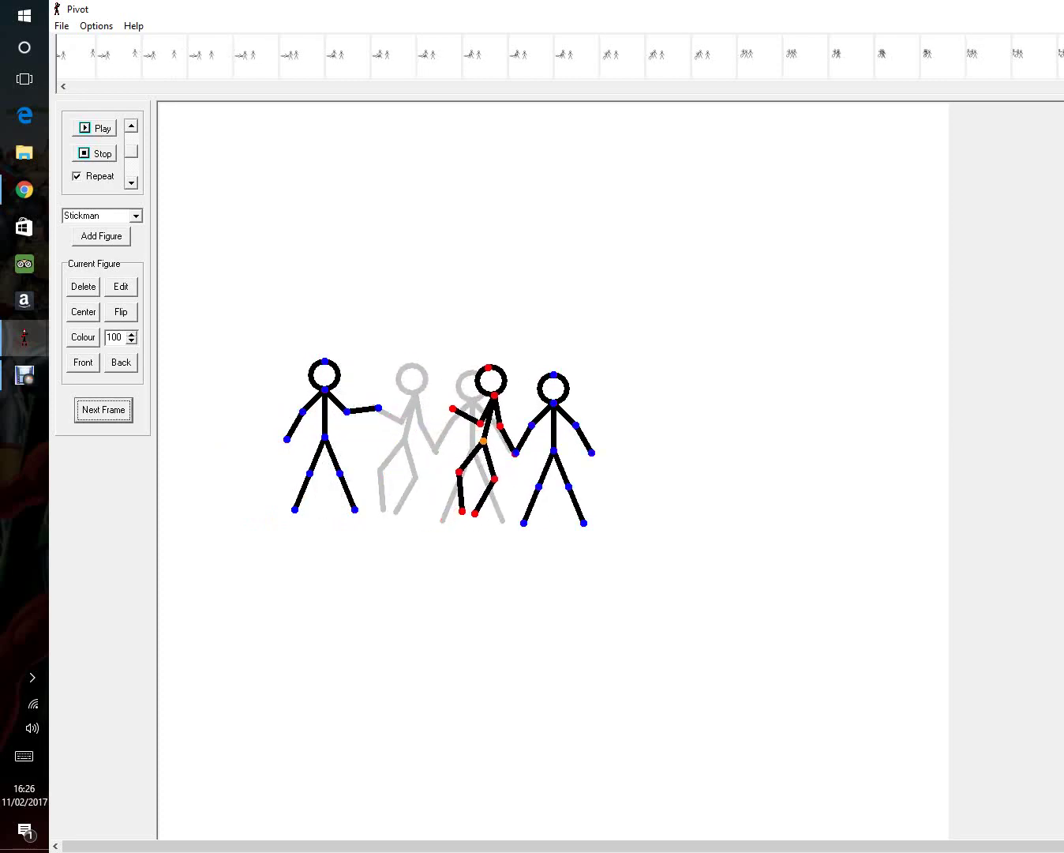
pyautogui.moveTo(325, 437); pyautogui.dragTo(402, 436)
pyautogui.click(103, 410)
pyautogui.click(103, 410)
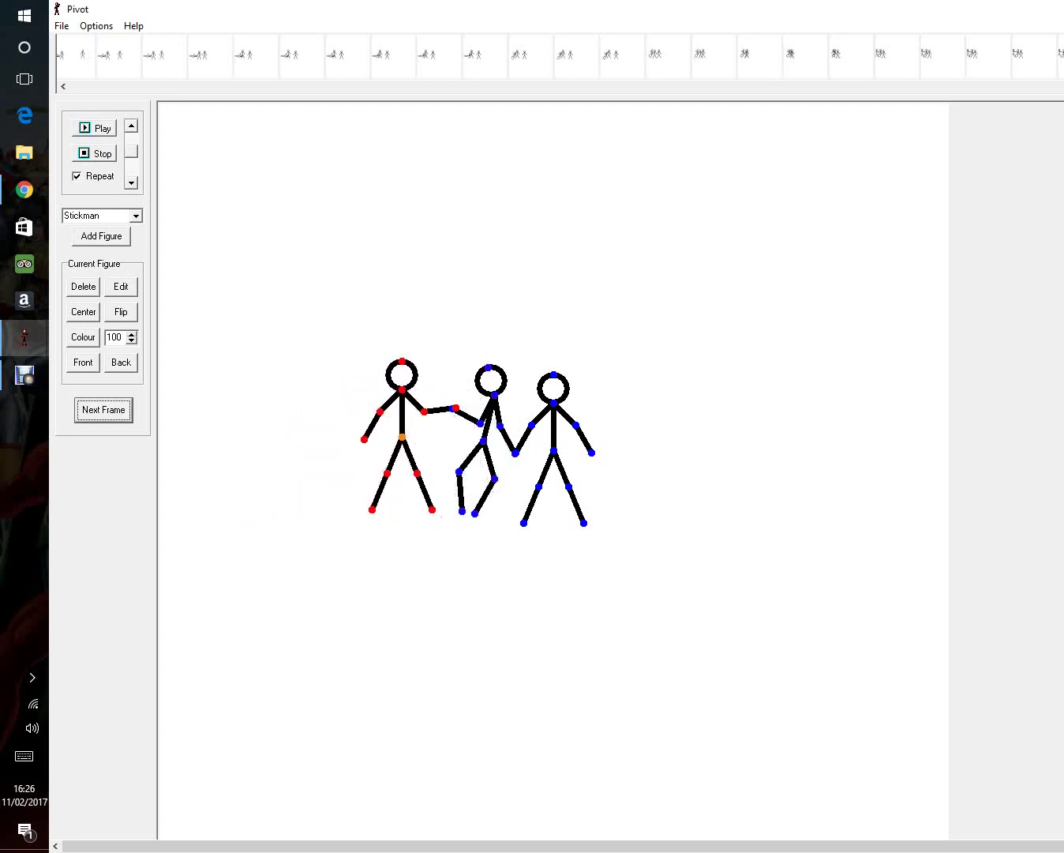
pyautogui.click(102, 409)
# - Move the three stickmen a short stride right and slightly up with their hands still joined, and add frames
pyautogui.click(554, 450)
pyautogui.moveTo(554, 451); pyautogui.dragTo(596, 445)
pyautogui.click(483, 440)
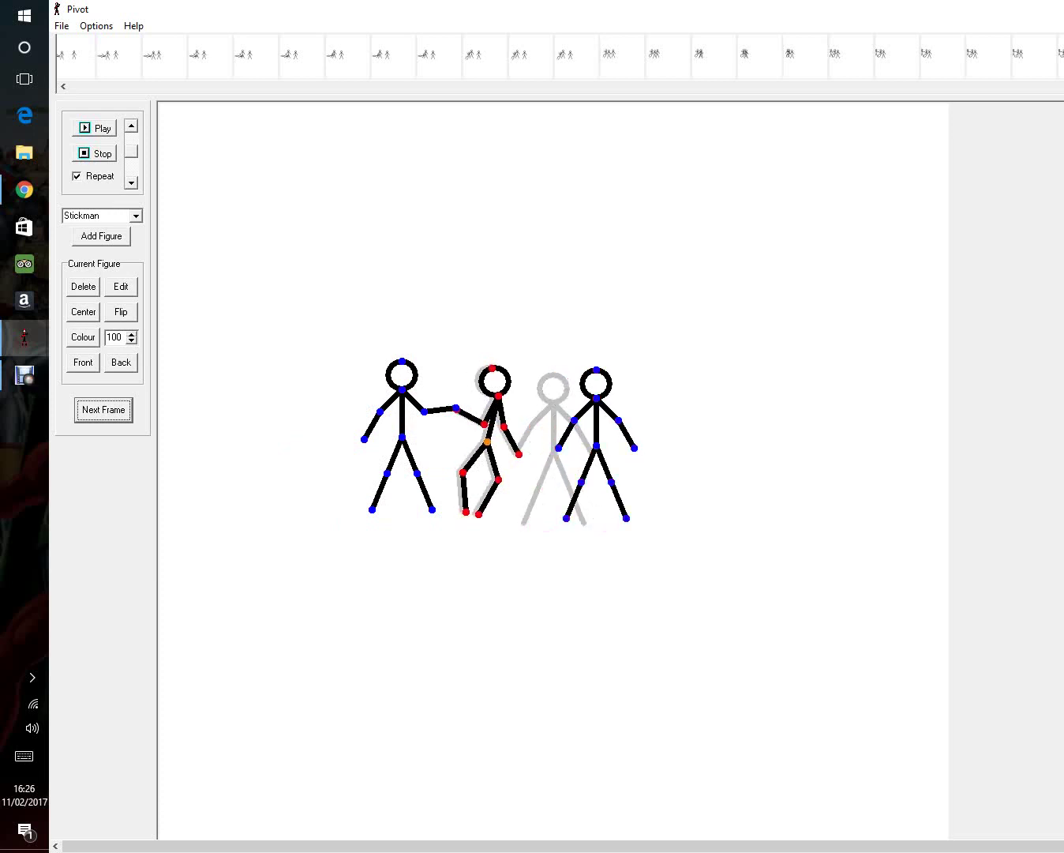
pyautogui.moveTo(483, 441); pyautogui.dragTo(527, 437)
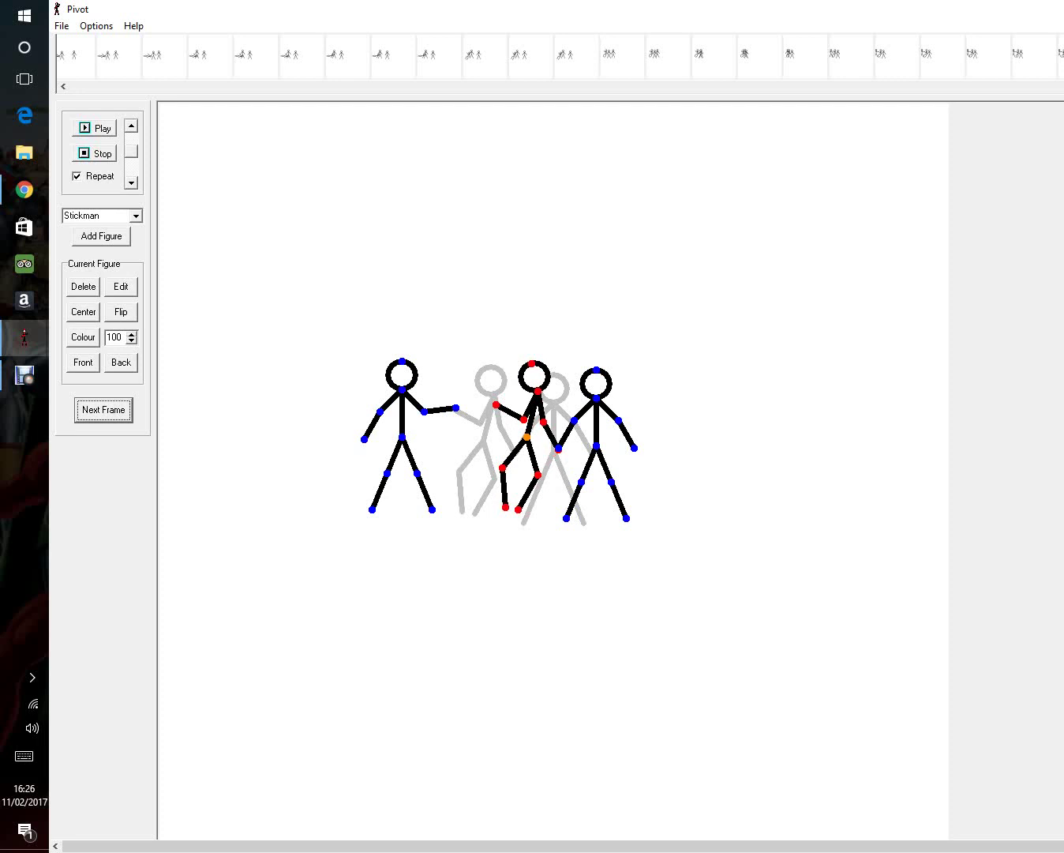
pyautogui.moveTo(402, 437); pyautogui.dragTo(441, 432)
pyautogui.click(103, 410)
pyautogui.click(103, 410)
pyautogui.click(102, 409)
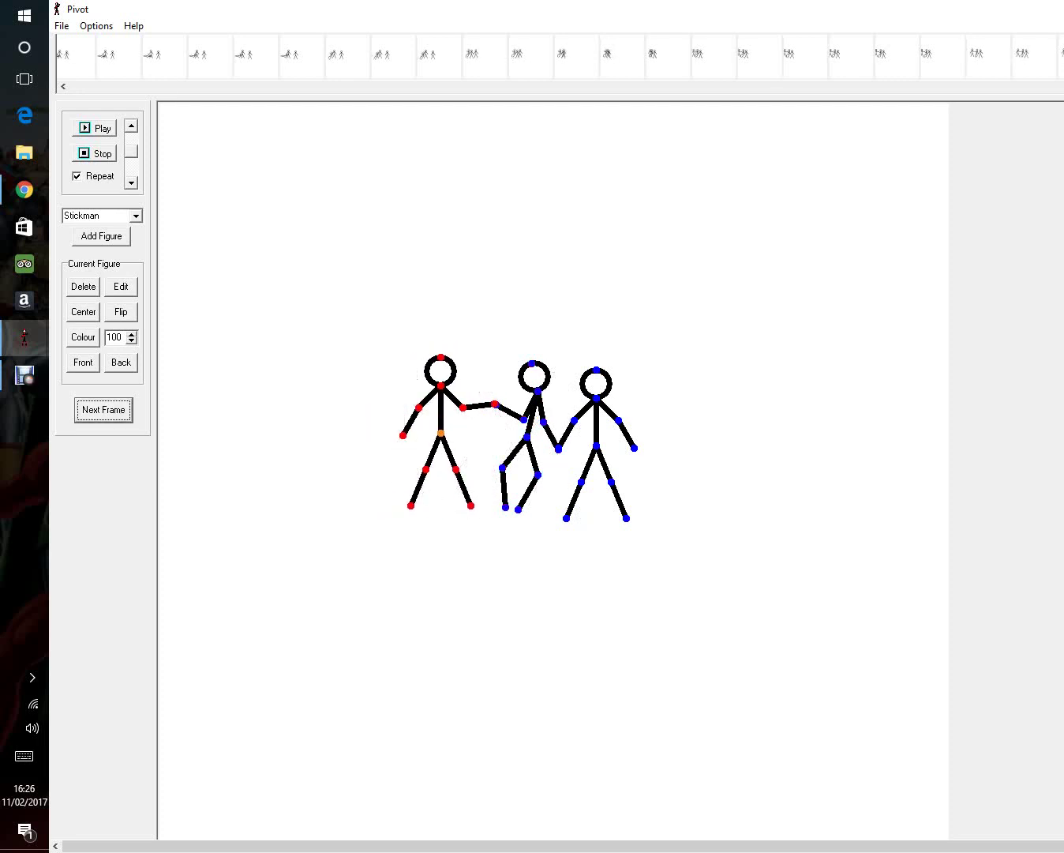
# - Move the two helpers and the injured stickman right and slightly down, rejoining their hands, and add the frame
pyautogui.moveTo(596, 446); pyautogui.dragTo(647, 454)
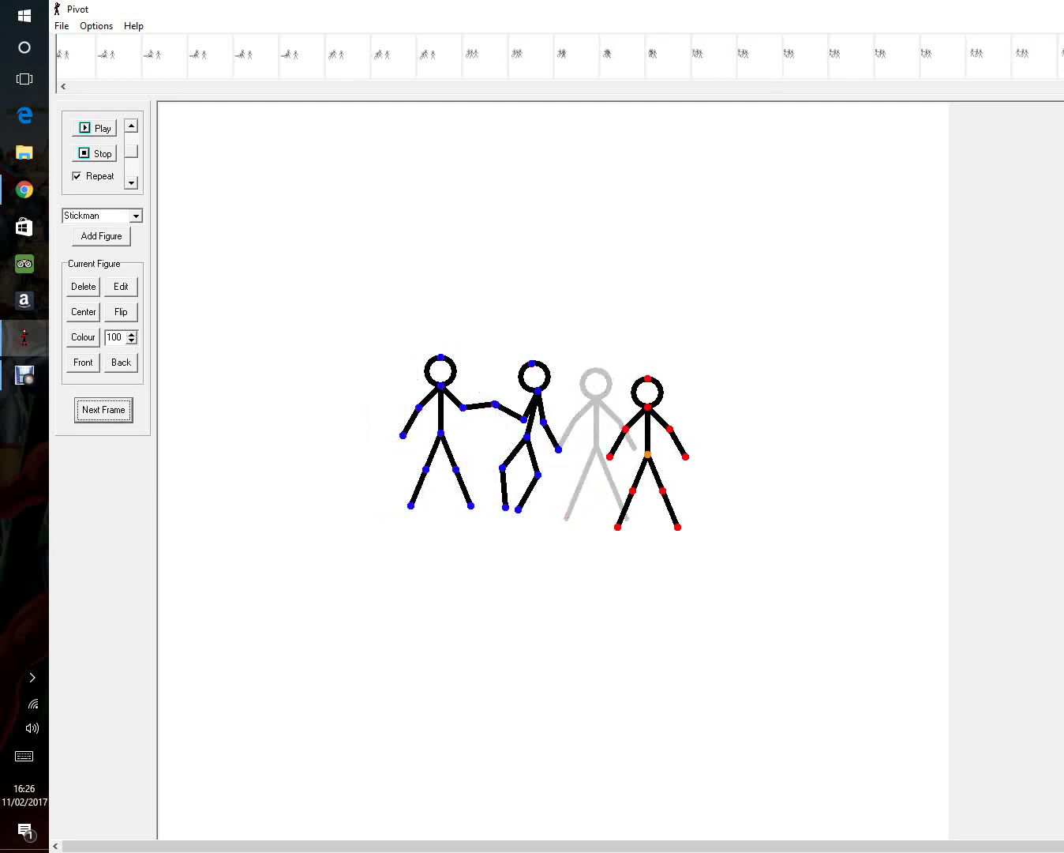
pyautogui.click(526, 435)
pyautogui.moveTo(526, 434); pyautogui.dragTo(578, 447)
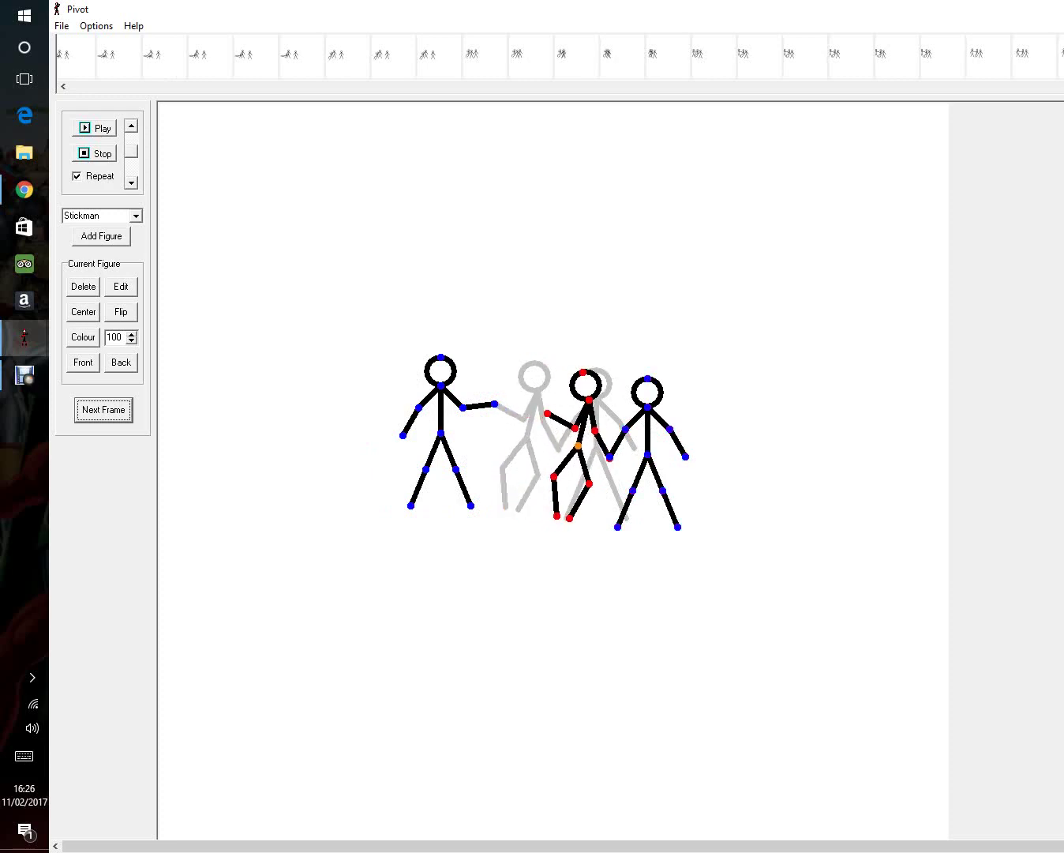
pyautogui.click(440, 433)
pyautogui.moveTo(441, 432); pyautogui.dragTo(492, 440)
pyautogui.click(104, 410)
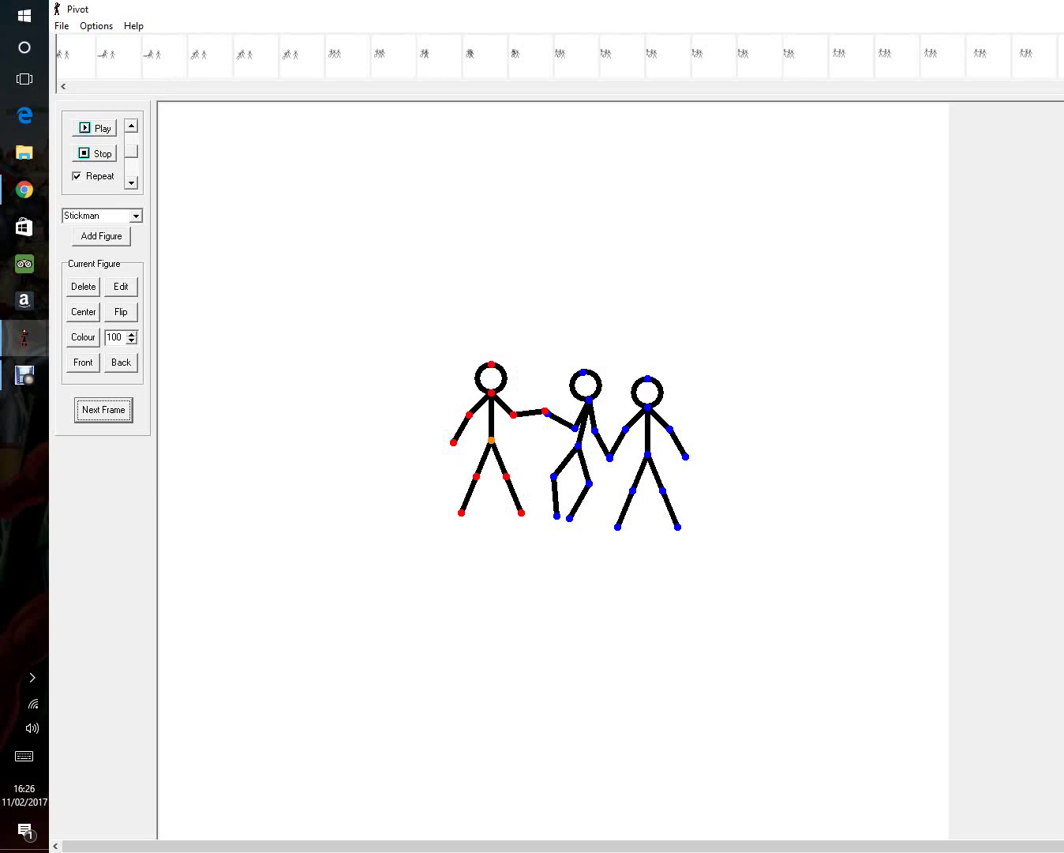
# - Carry the injured stickman further right by moving all three figures almost level by one body width, and add frames
pyautogui.click(648, 454)
pyautogui.moveTo(649, 454); pyautogui.dragTo(711, 456)
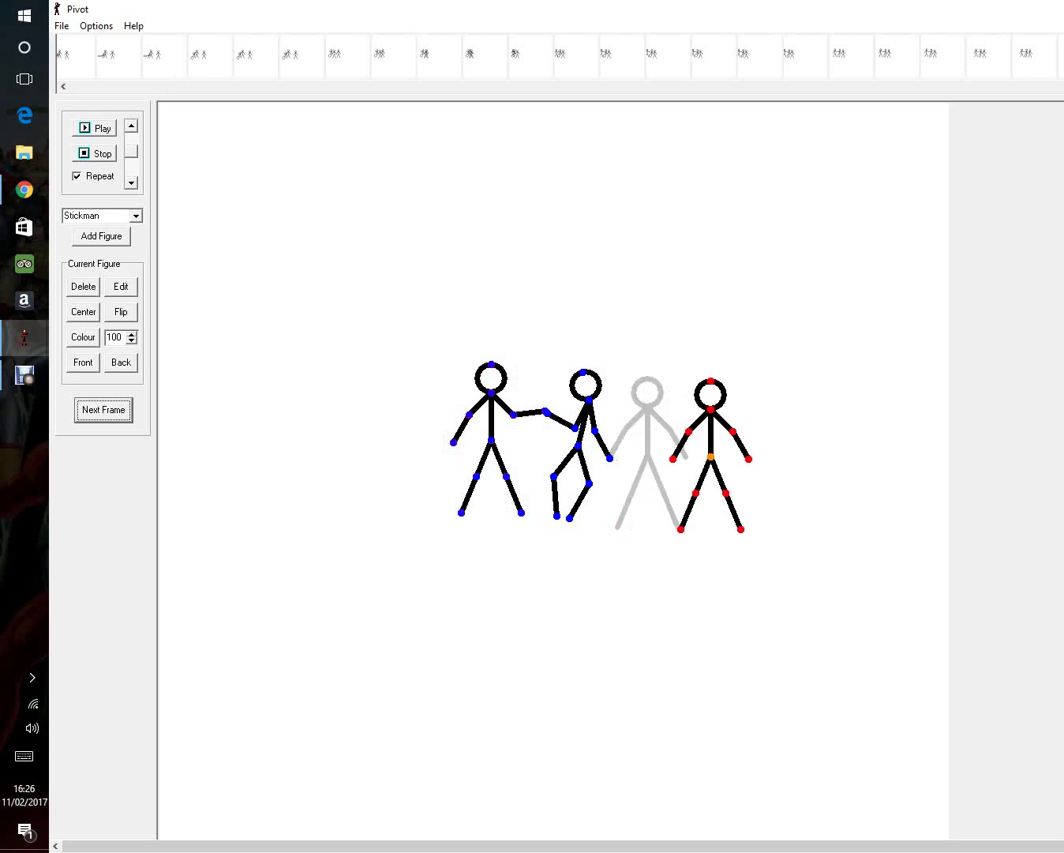
pyautogui.moveTo(578, 447); pyautogui.dragTo(641, 448)
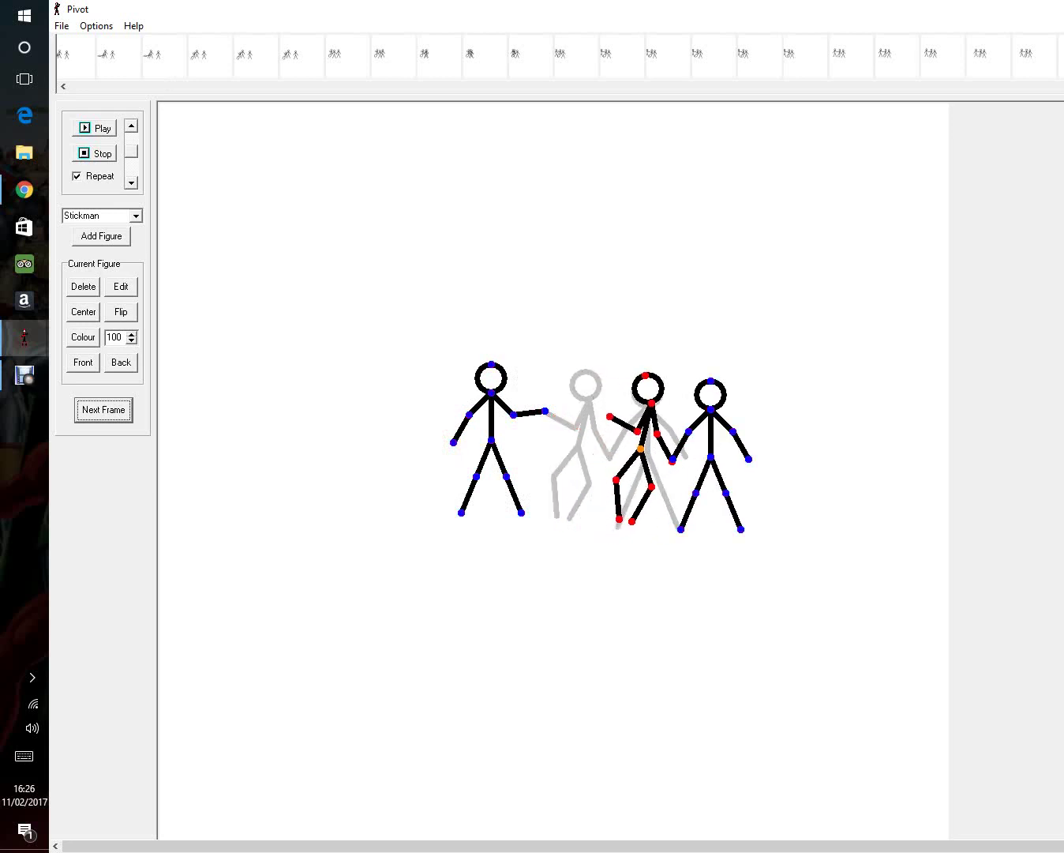
pyautogui.moveTo(492, 439); pyautogui.dragTo(554, 441)
pyautogui.click(103, 410)
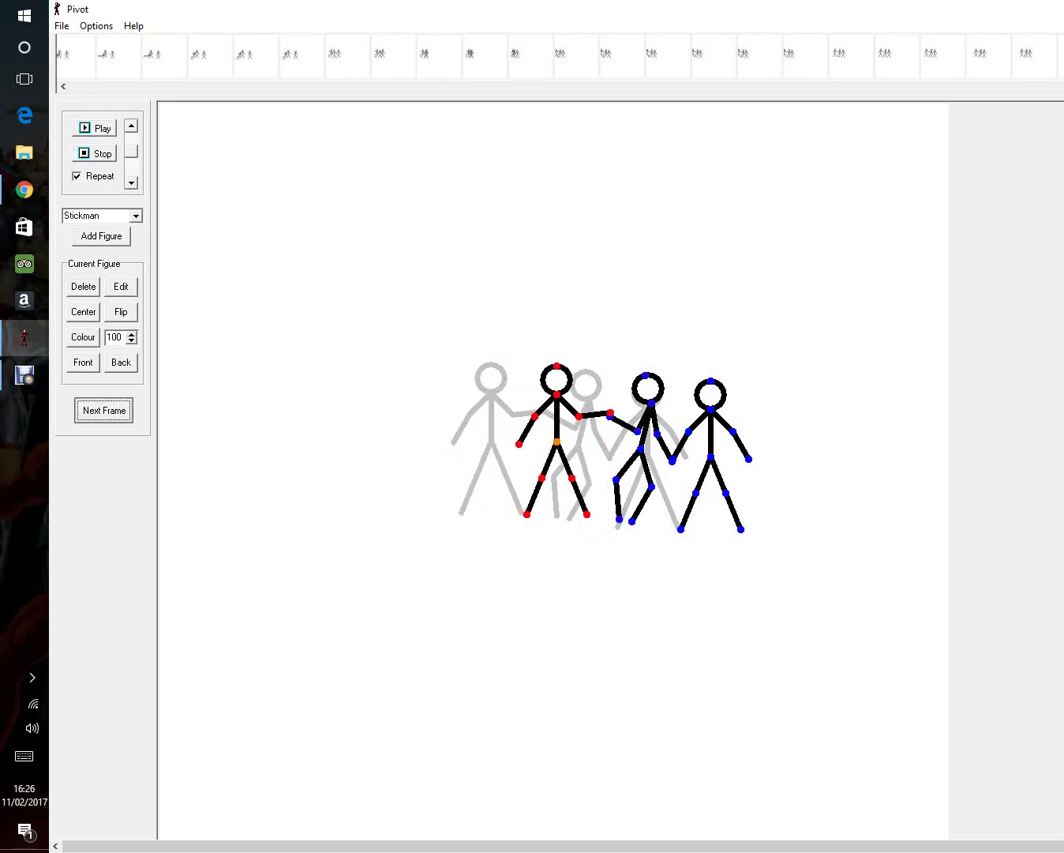
pyautogui.click(103, 410)
pyautogui.click(103, 409)
# - Move the joined trio right and slightly up into the right half of the canvas, and add the frame
pyautogui.moveTo(711, 458); pyautogui.dragTo(766, 451)
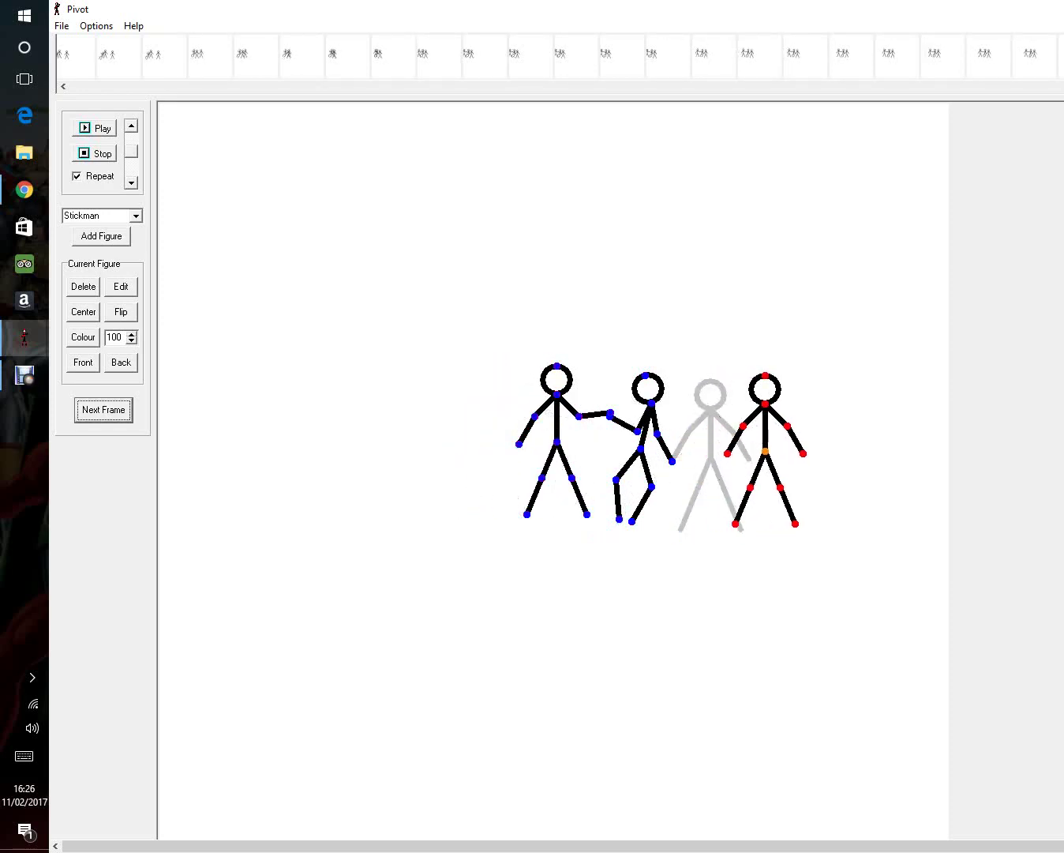
pyautogui.moveTo(641, 448); pyautogui.dragTo(695, 445)
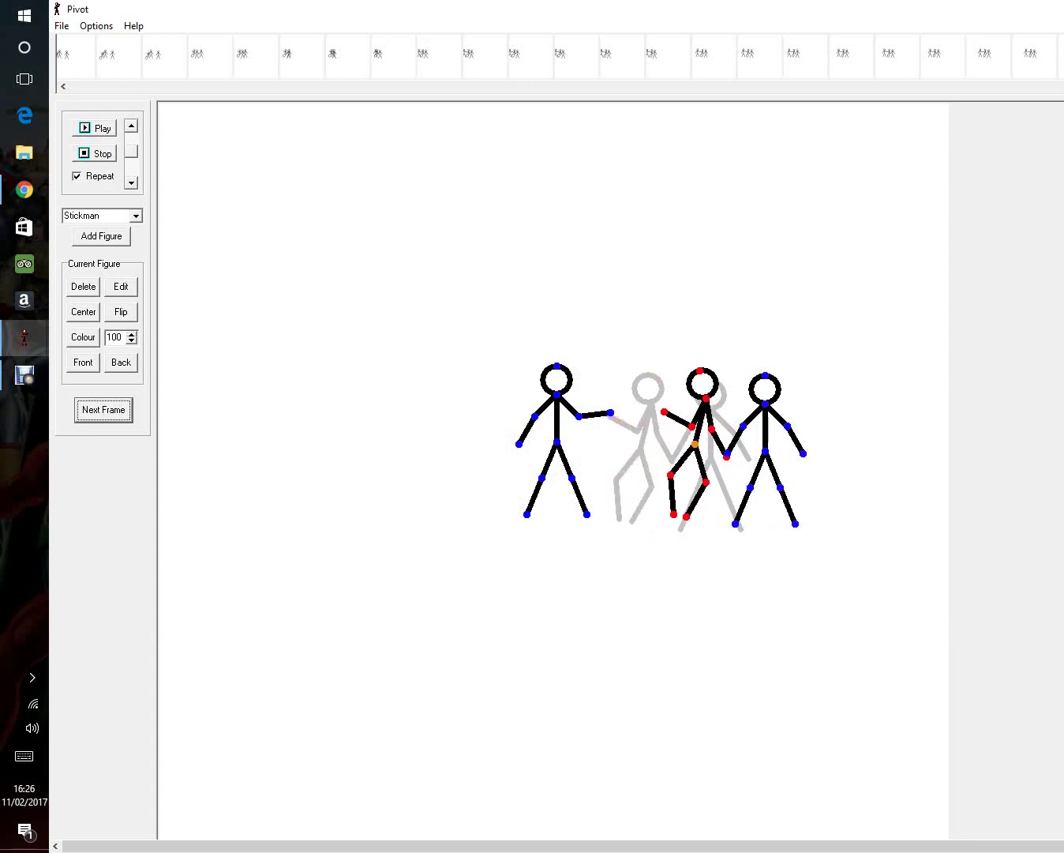
pyautogui.moveTo(556, 442); pyautogui.dragTo(614, 441)
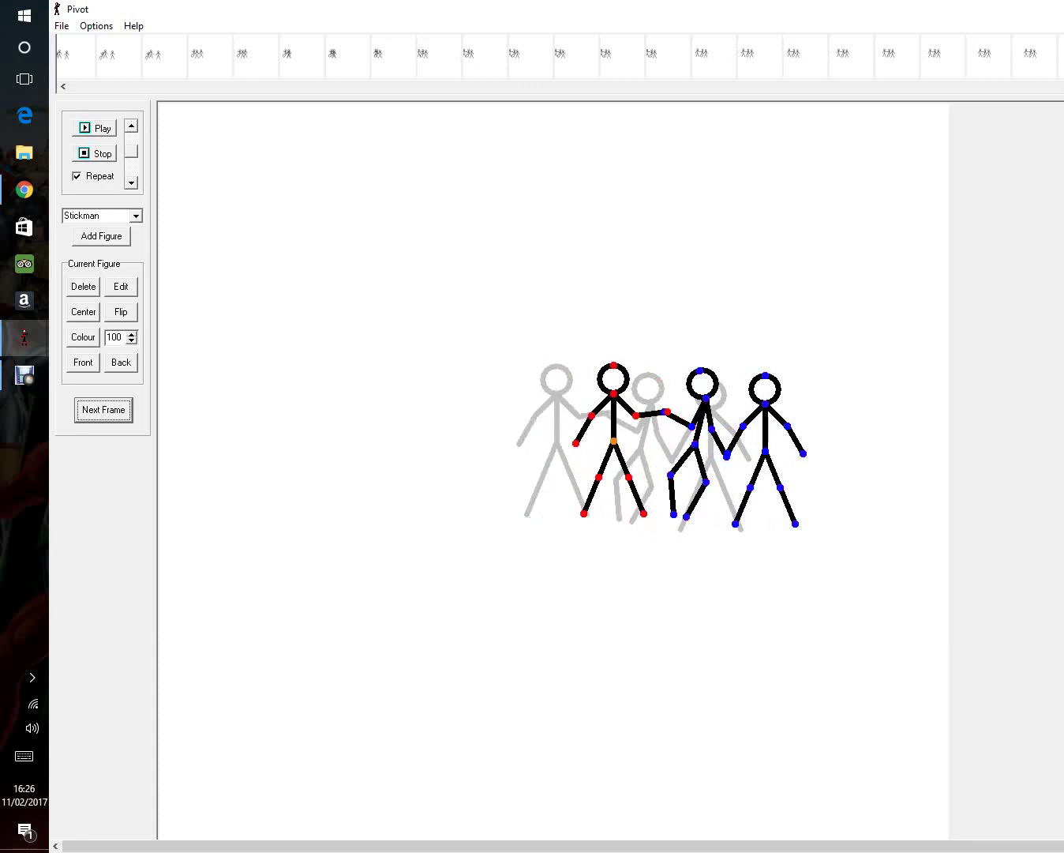
pyautogui.click(103, 409)
# - Move the trio a long stride right so the leading helper's outer hand reaches the canvas's right edge, and add the frame
pyautogui.moveTo(765, 452); pyautogui.dragTo(913, 449)
pyautogui.moveTo(696, 445); pyautogui.dragTo(841, 438)
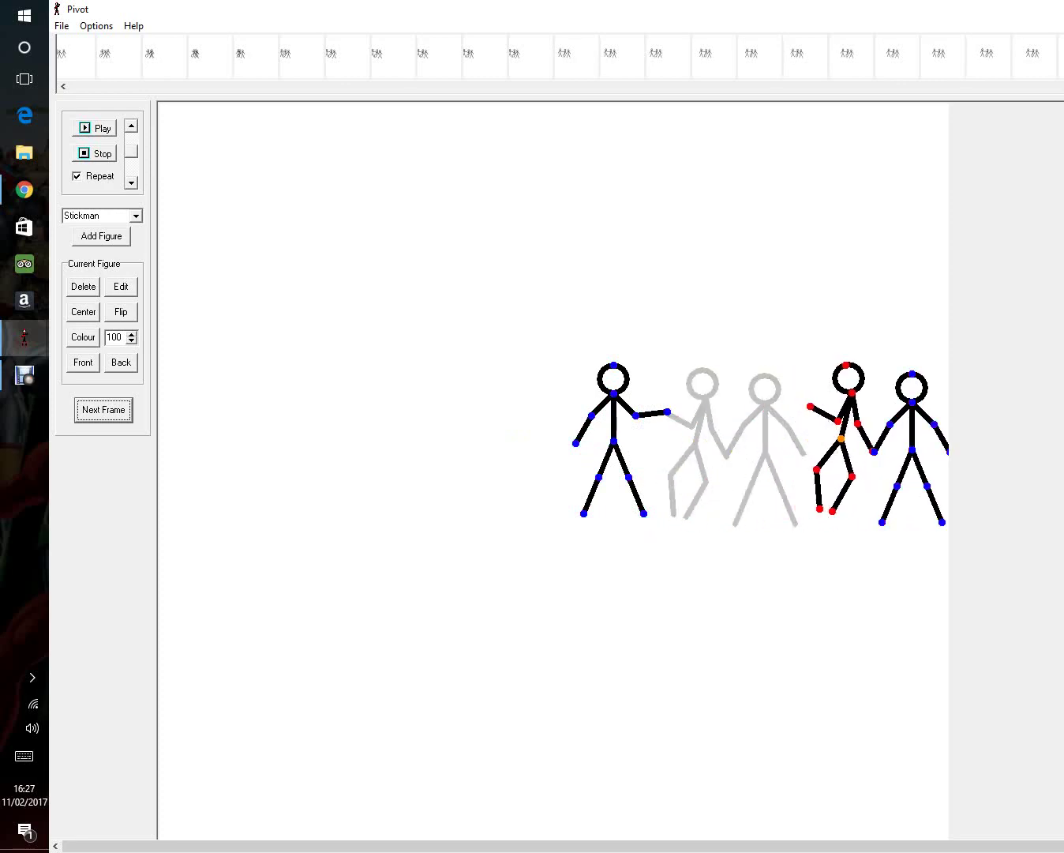
pyautogui.moveTo(613, 442); pyautogui.dragTo(756, 434)
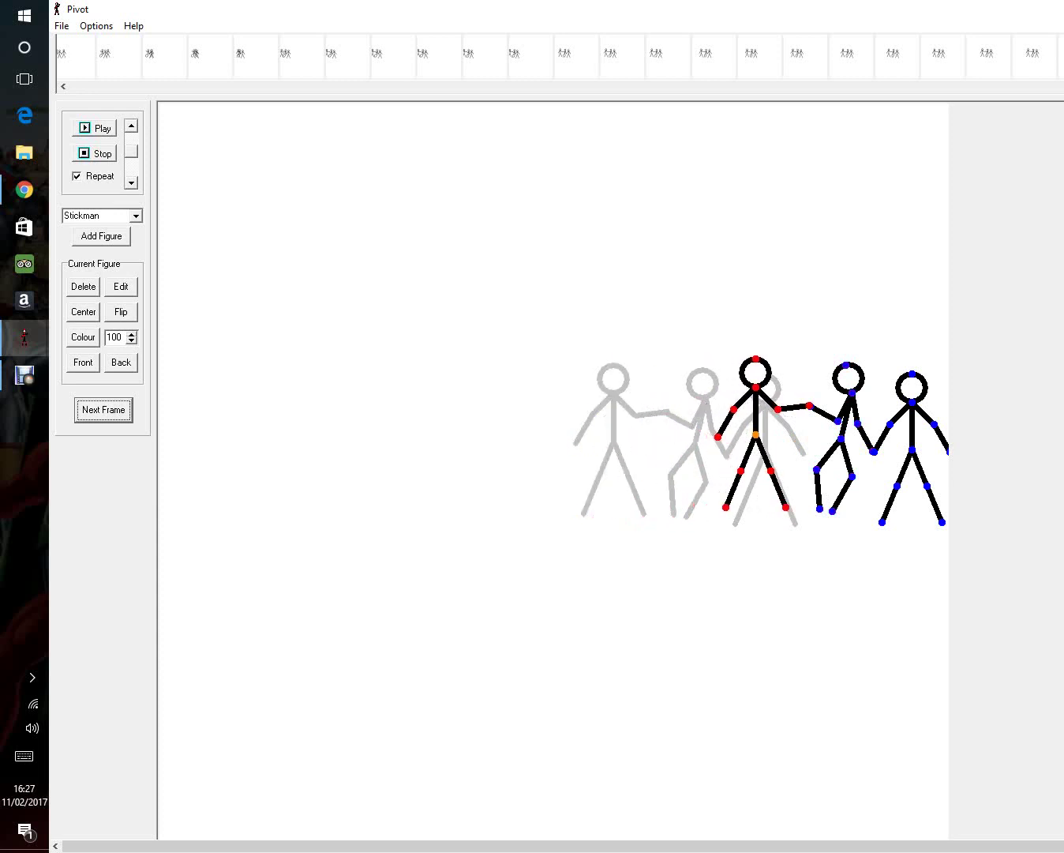
pyautogui.click(103, 409)
# - Move all three stickmen off the canvas's right edge and add several empty frames
pyautogui.moveTo(912, 448); pyautogui.dragTo(1026, 453)
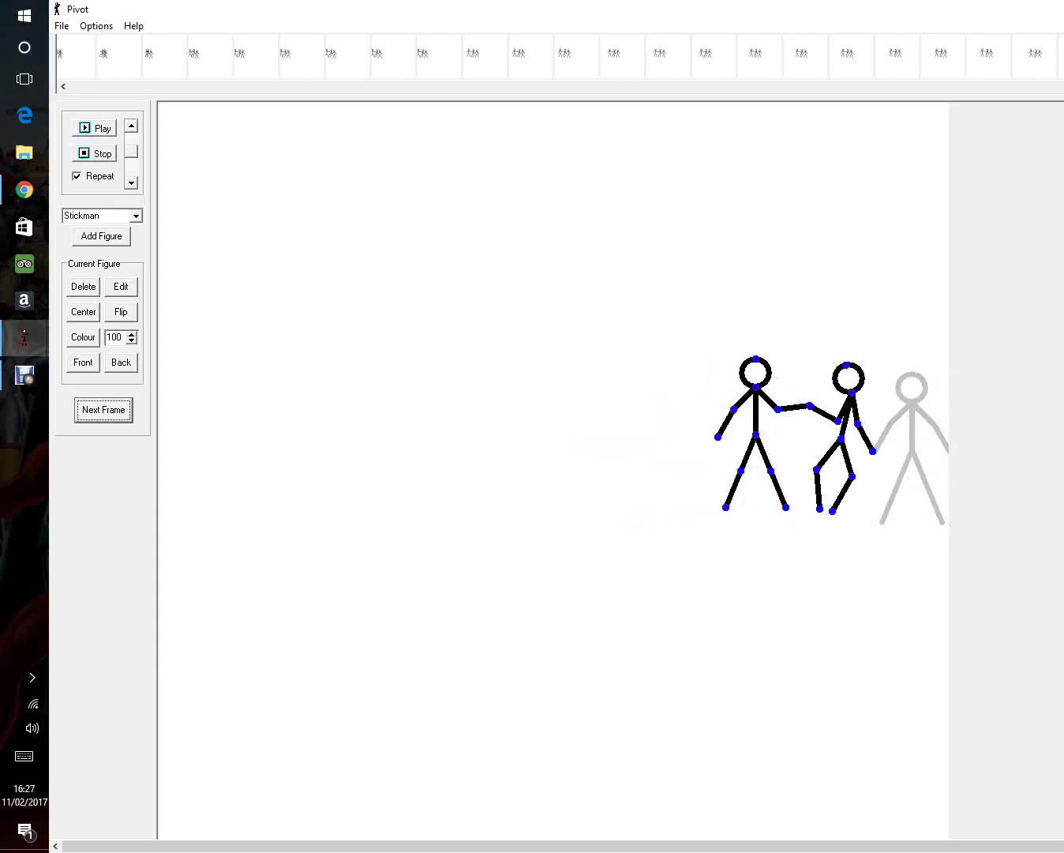
pyautogui.moveTo(842, 438); pyautogui.dragTo(999, 446)
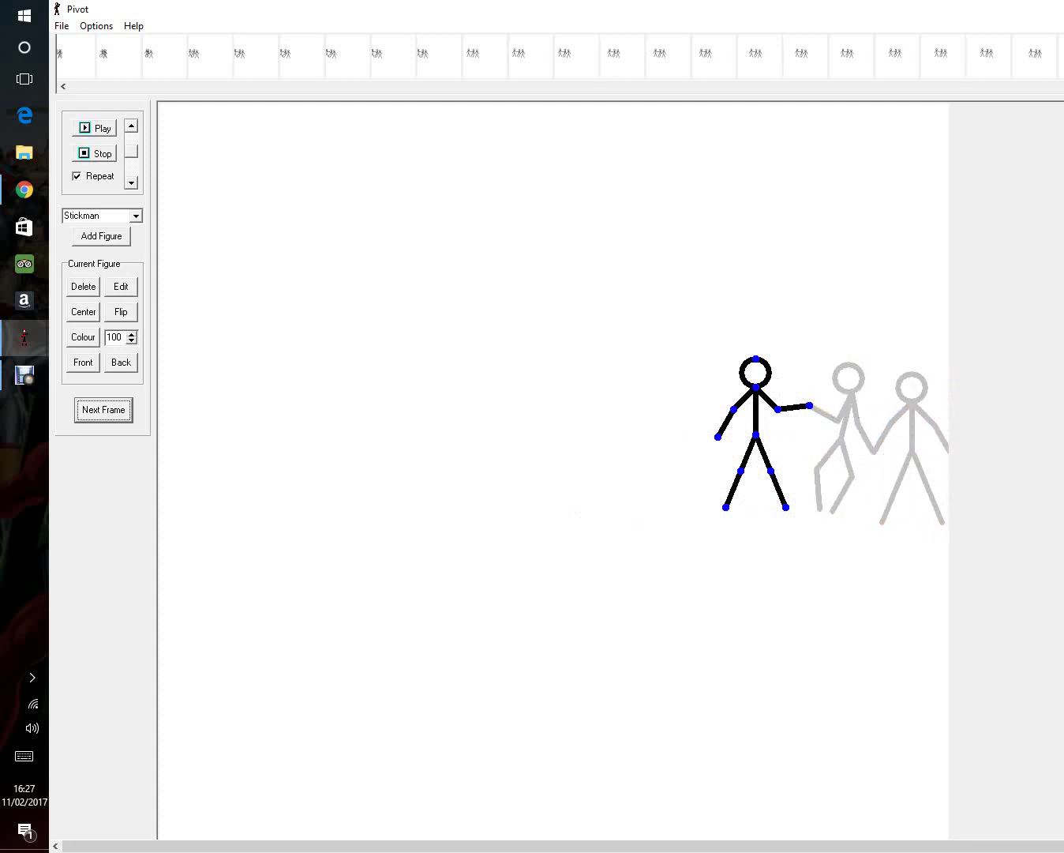
pyautogui.moveTo(756, 435); pyautogui.dragTo(1001, 446)
pyautogui.click(103, 410)
pyautogui.click(103, 411)
pyautogui.click(103, 411)
pyautogui.click(103, 410)
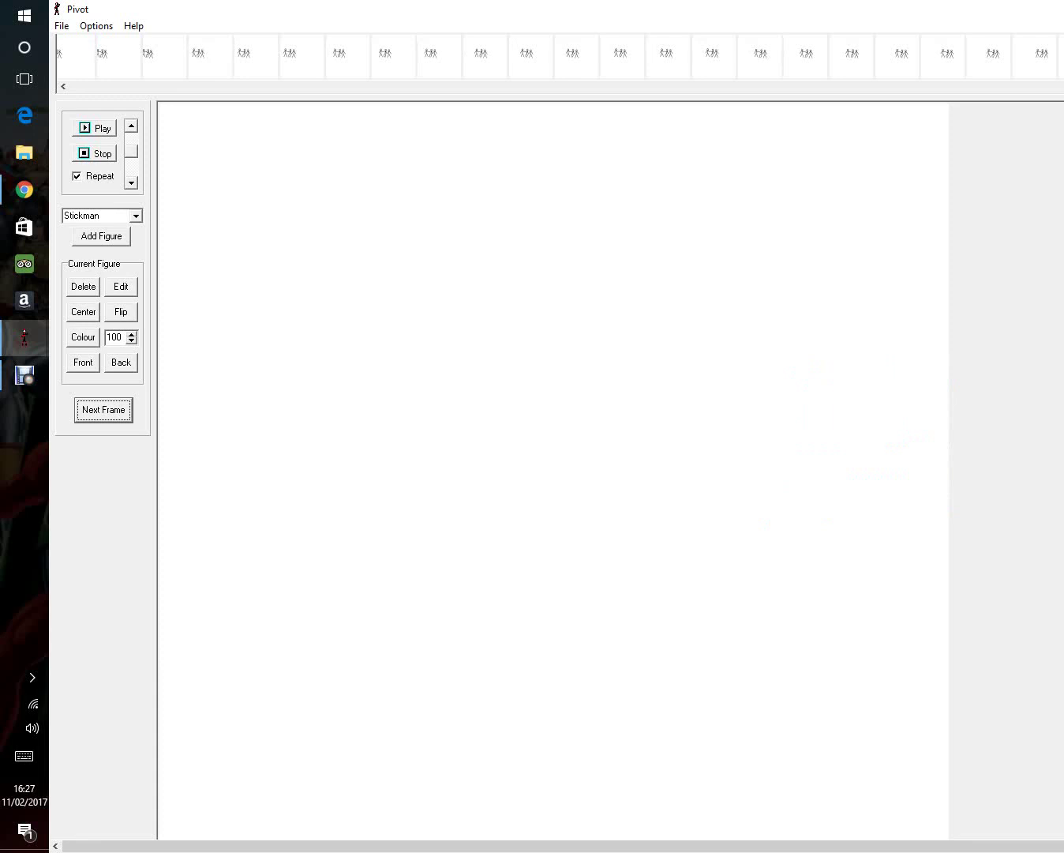
# - Play the animation to review the whole sequence, and stop the playback
pyautogui.click(101, 128)
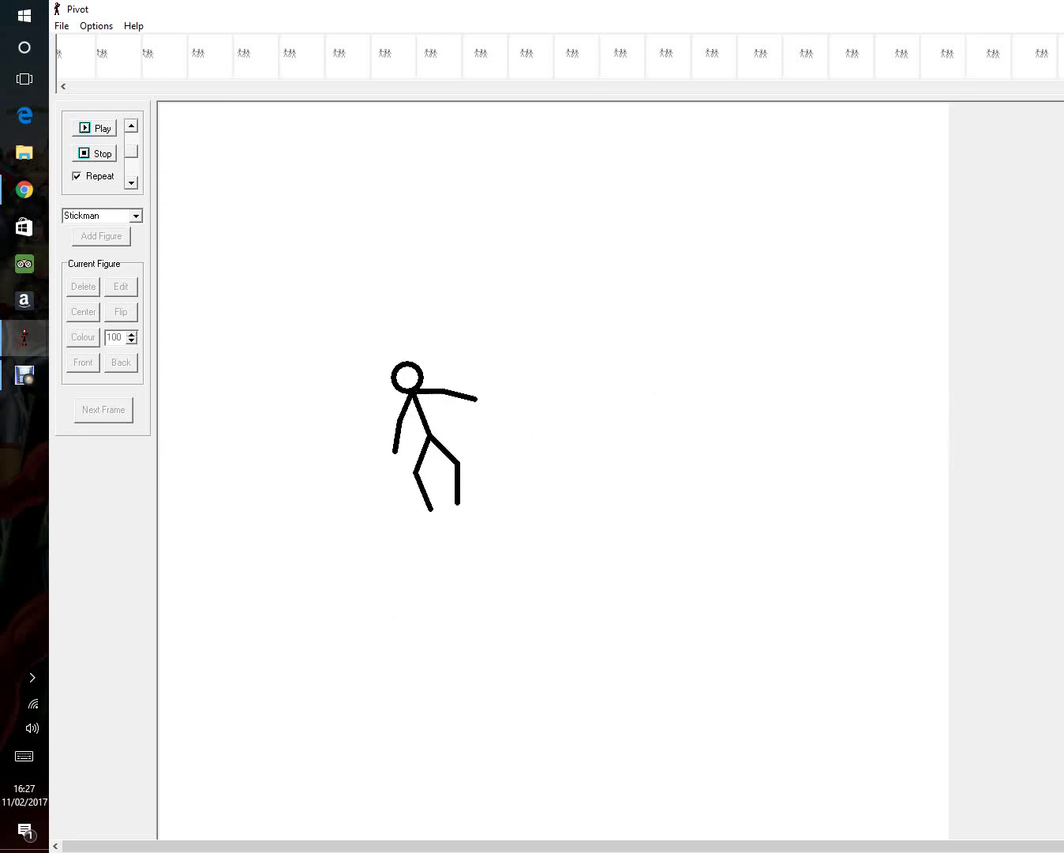
pyautogui.click(94, 153)
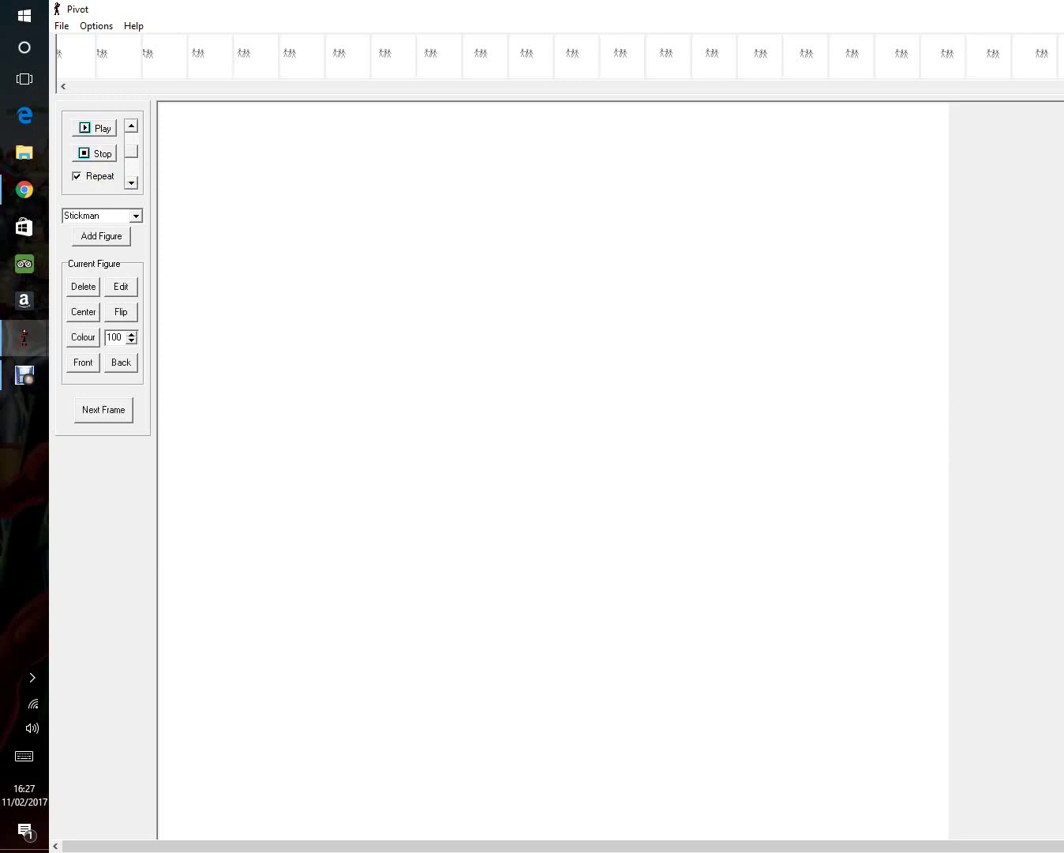
# - Open the Stickman in the Stick Figure Builder and draw a gun on its left hand from a short upright line and a horizontal line pointing outward
pyautogui.click(136, 216)
pyautogui.click(99, 228)
pyautogui.click(121, 286)
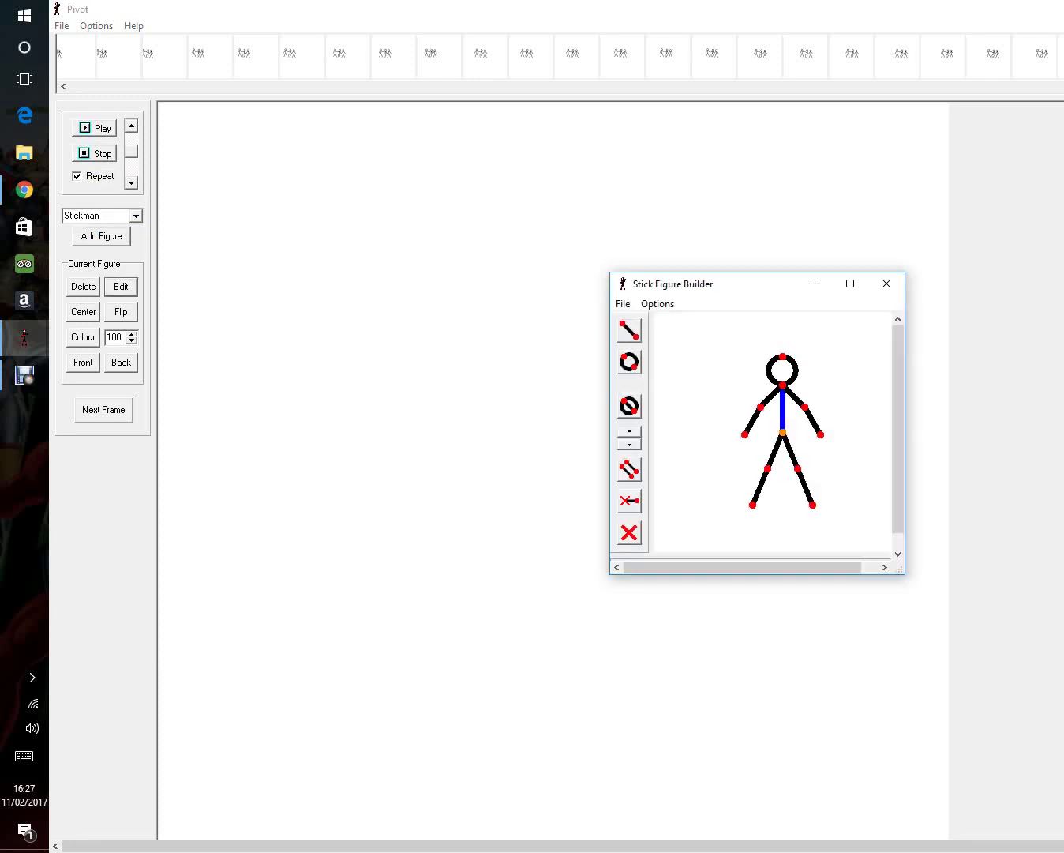
pyautogui.click(629, 330)
pyautogui.moveTo(744, 434); pyautogui.dragTo(744, 409)
pyautogui.click(629, 330)
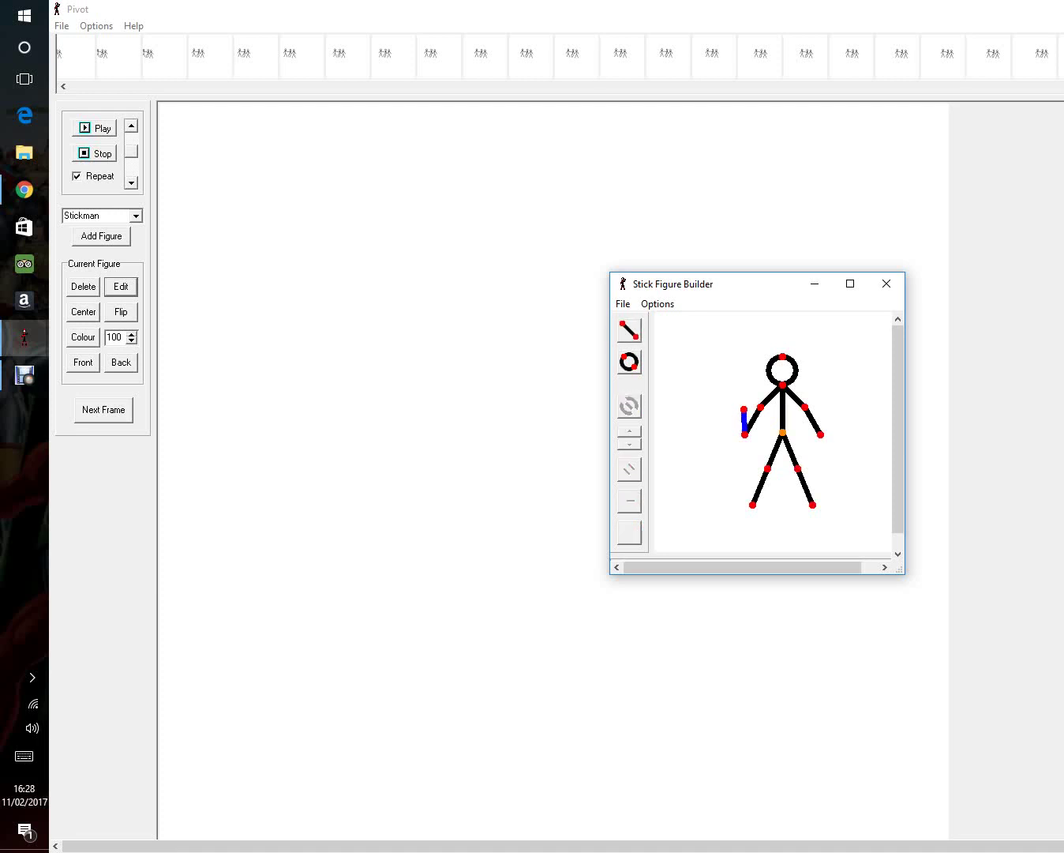
pyautogui.moveTo(743, 410); pyautogui.dragTo(715, 409)
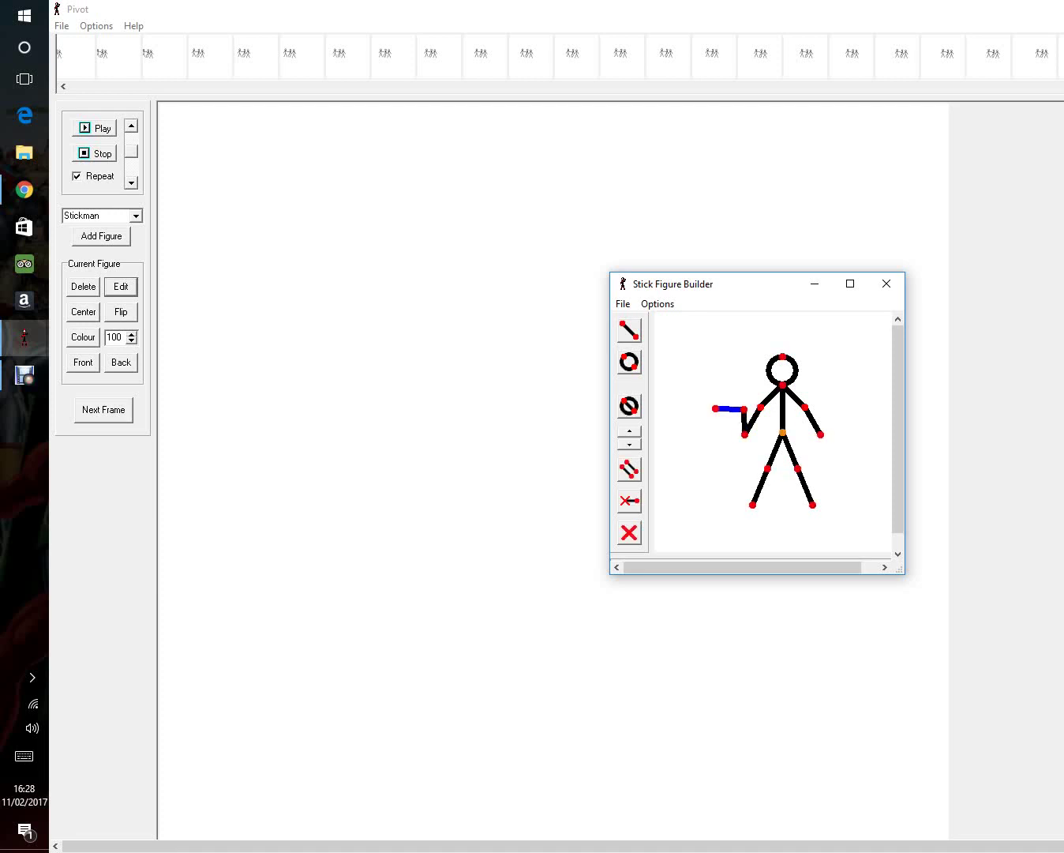
# - Save the armed figure as "gun stickman" in Documents and close the Stick Figure Builder
pyautogui.press('alt')
pyautogui.press('f')
pyautogui.press('Down')
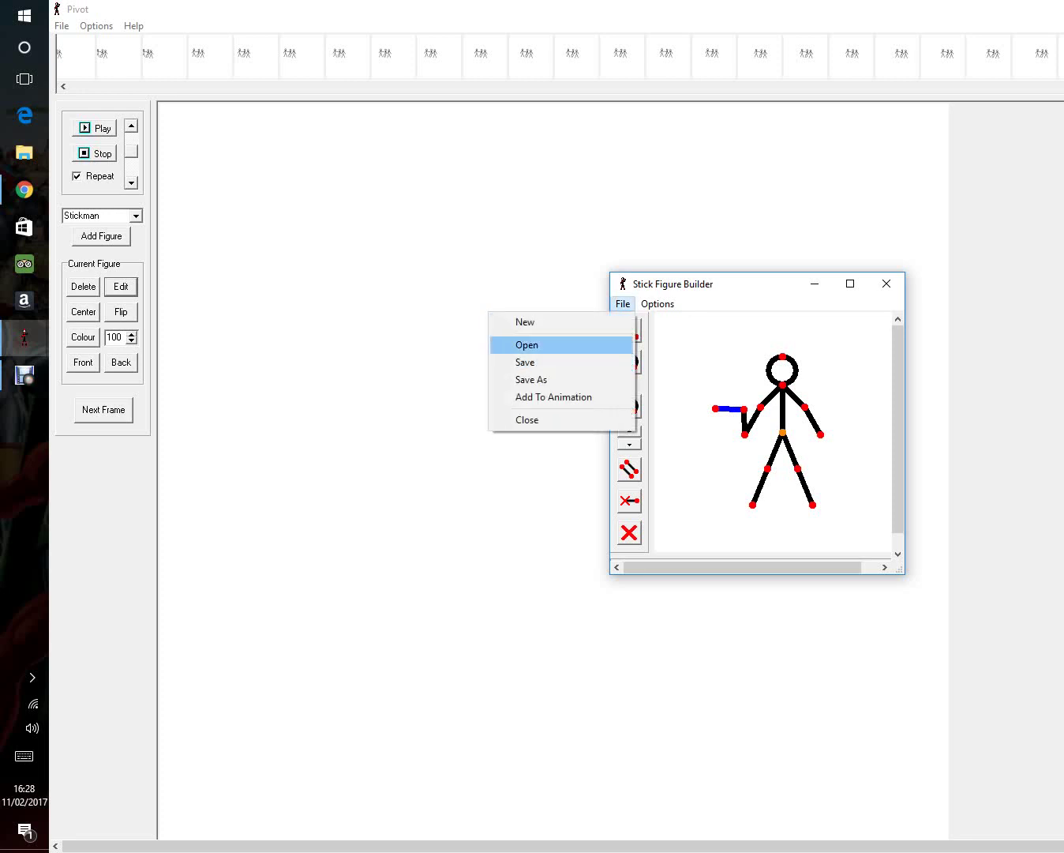
pyautogui.press('Down')
pyautogui.press('Return')
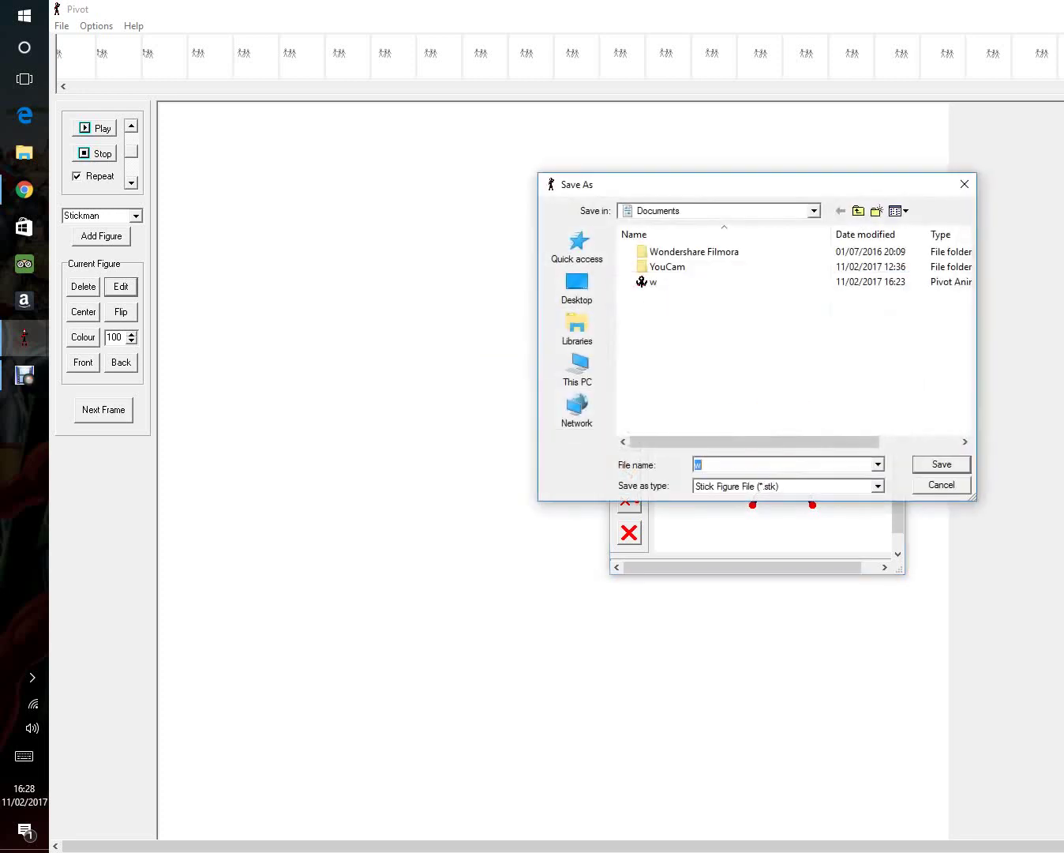
pyautogui.press('BackSpace')
pyautogui.write('gun stickman')
pyautogui.press('Return')
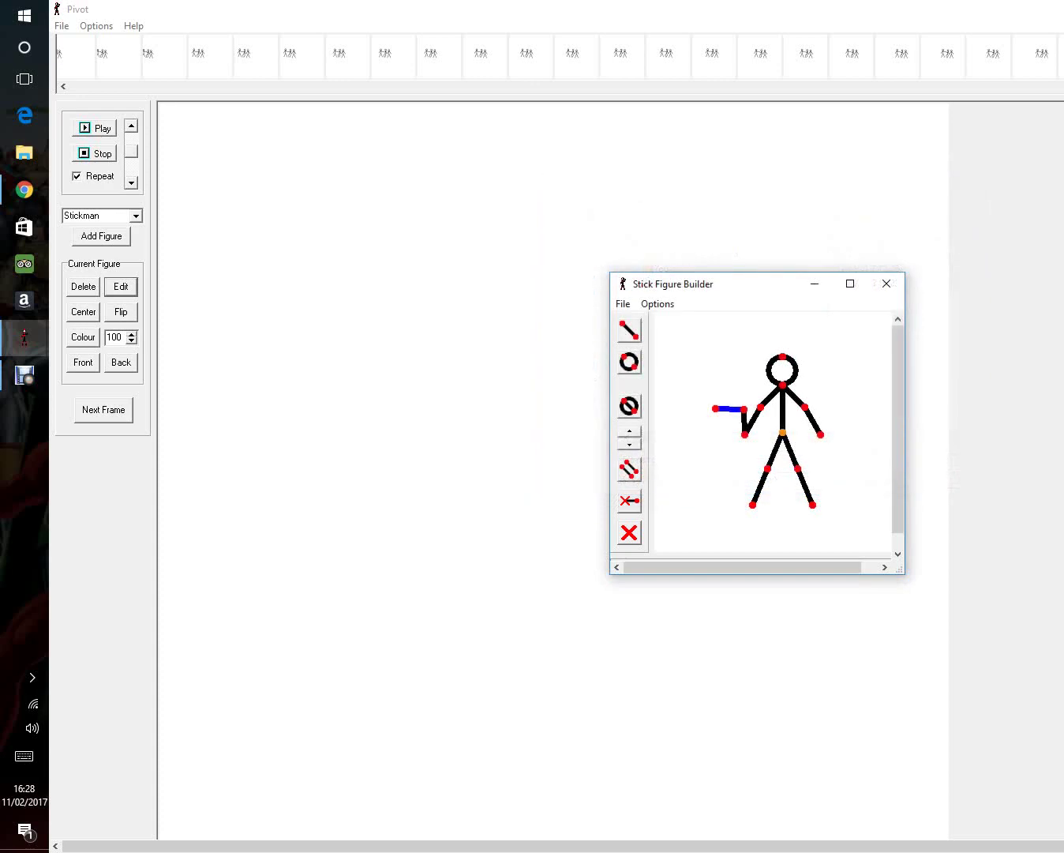
pyautogui.click(886, 283)
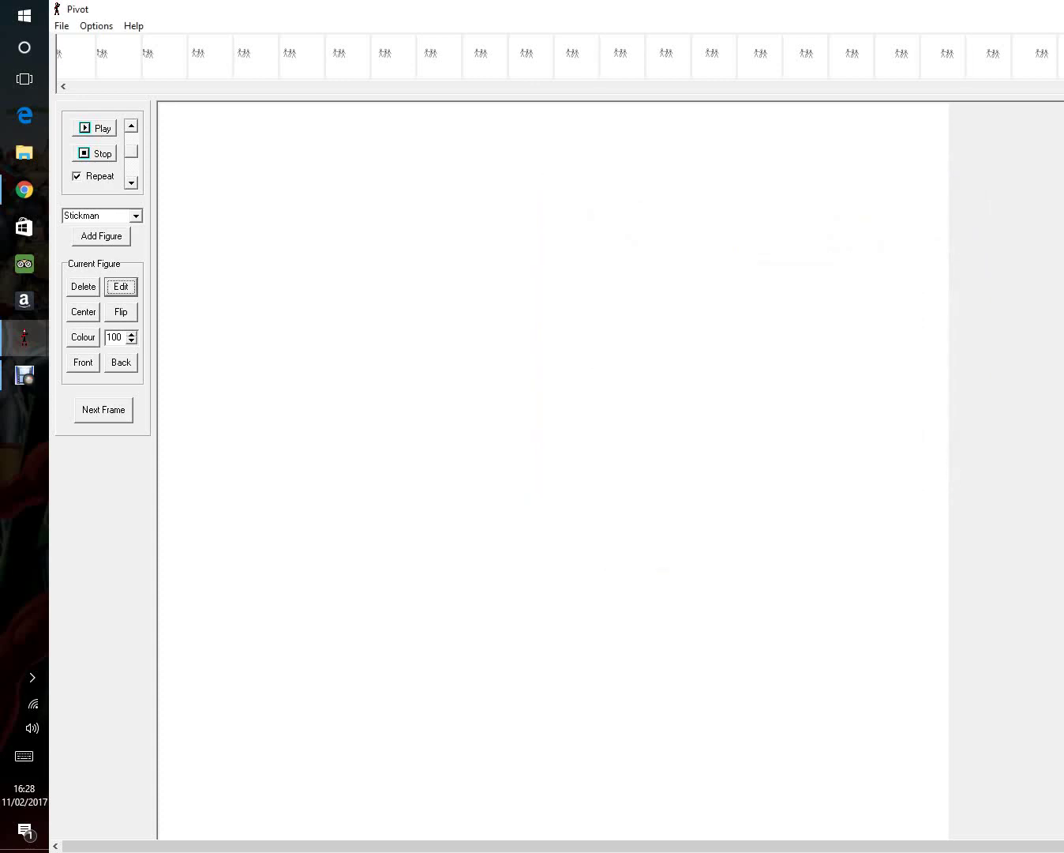
# - Add a Stickman to the empty canvas and try to choose "gun stickman" as the figure type
pyautogui.click(101, 237)
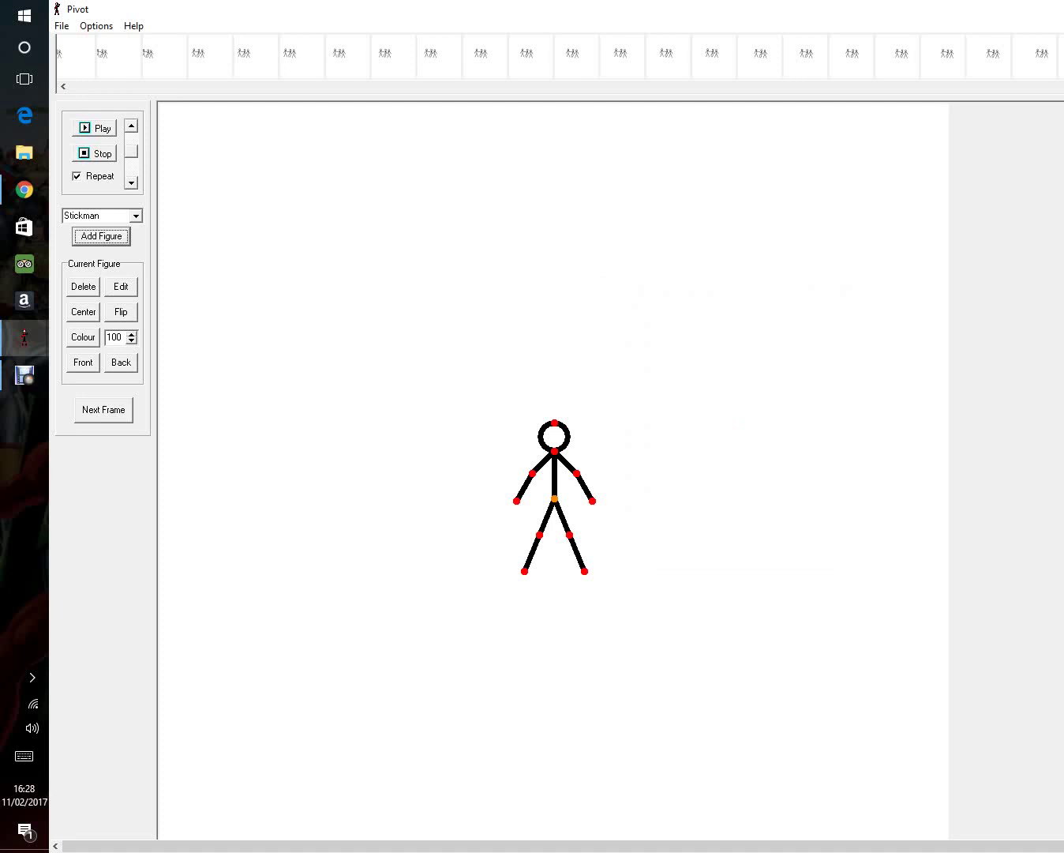
pyautogui.hotkey('shift', 'Tab')
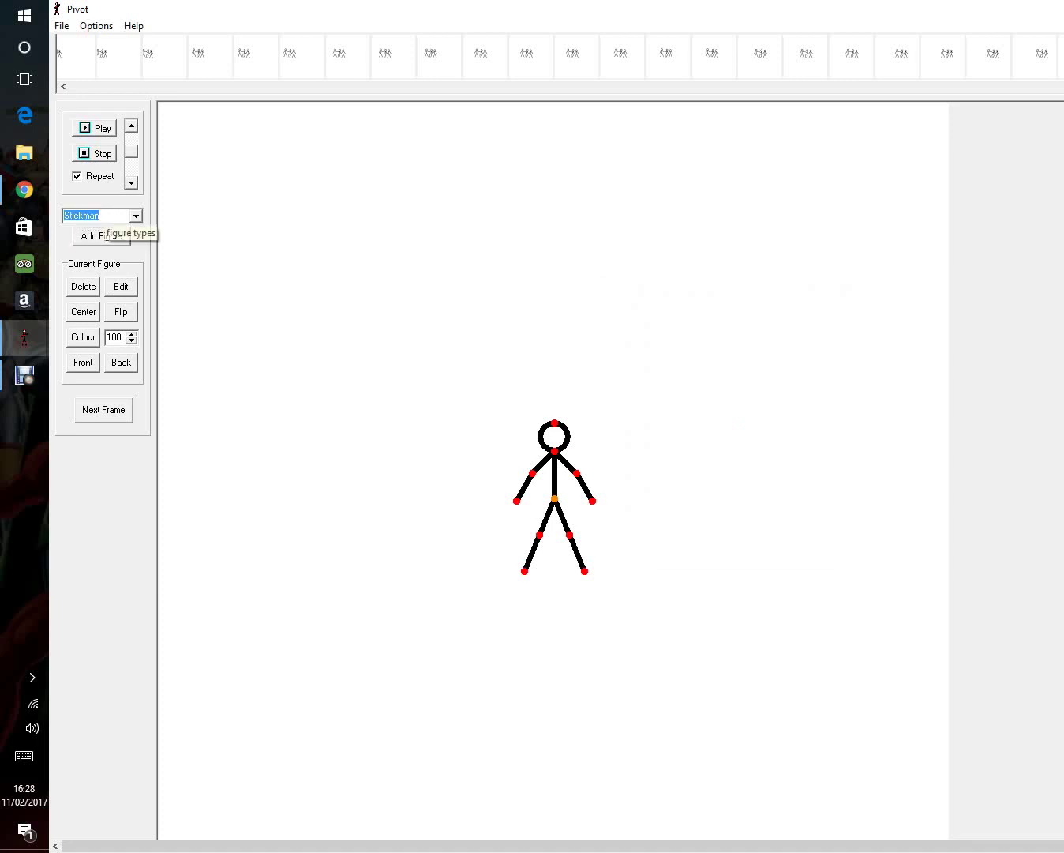
pyautogui.press('Delete')
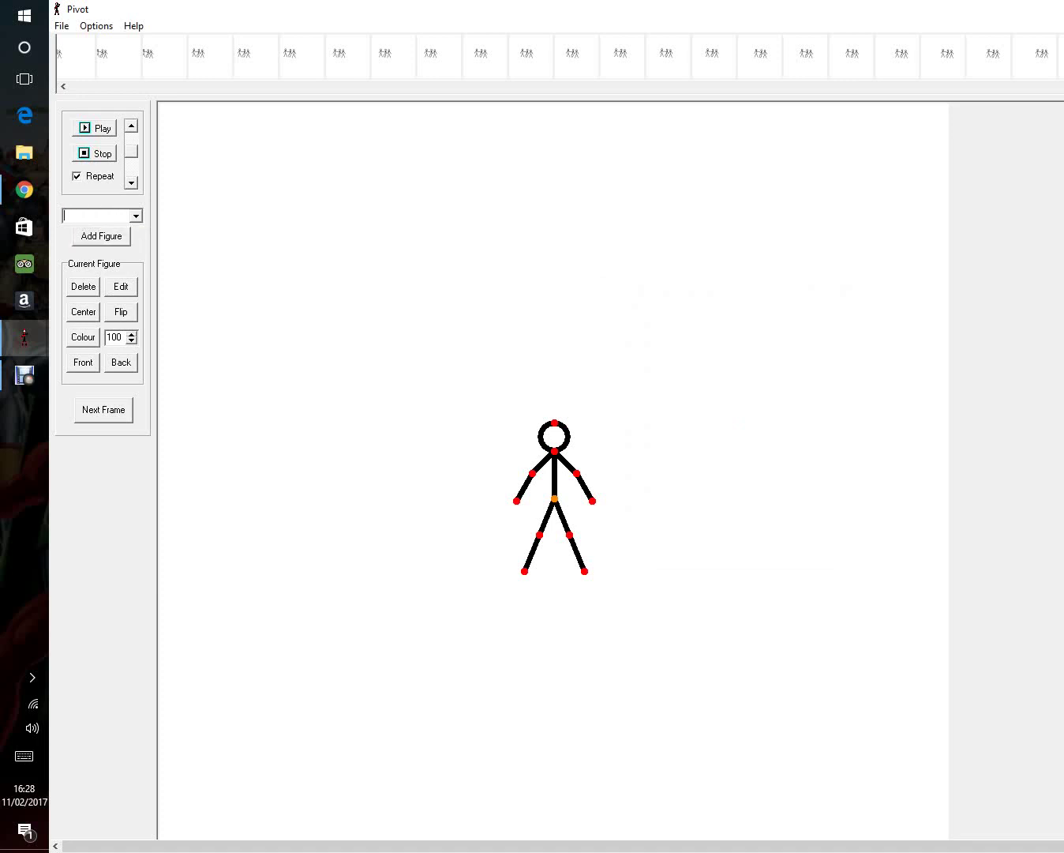
pyautogui.write('gun stickman')
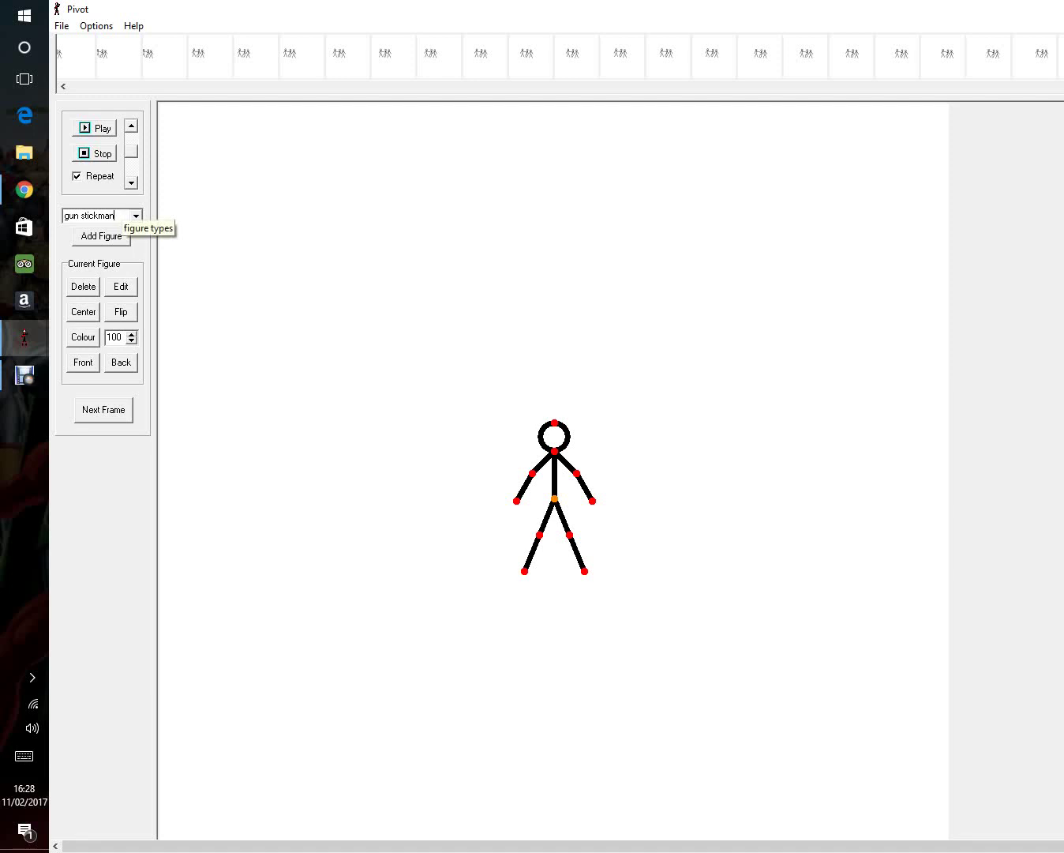
pyautogui.click(135, 215)
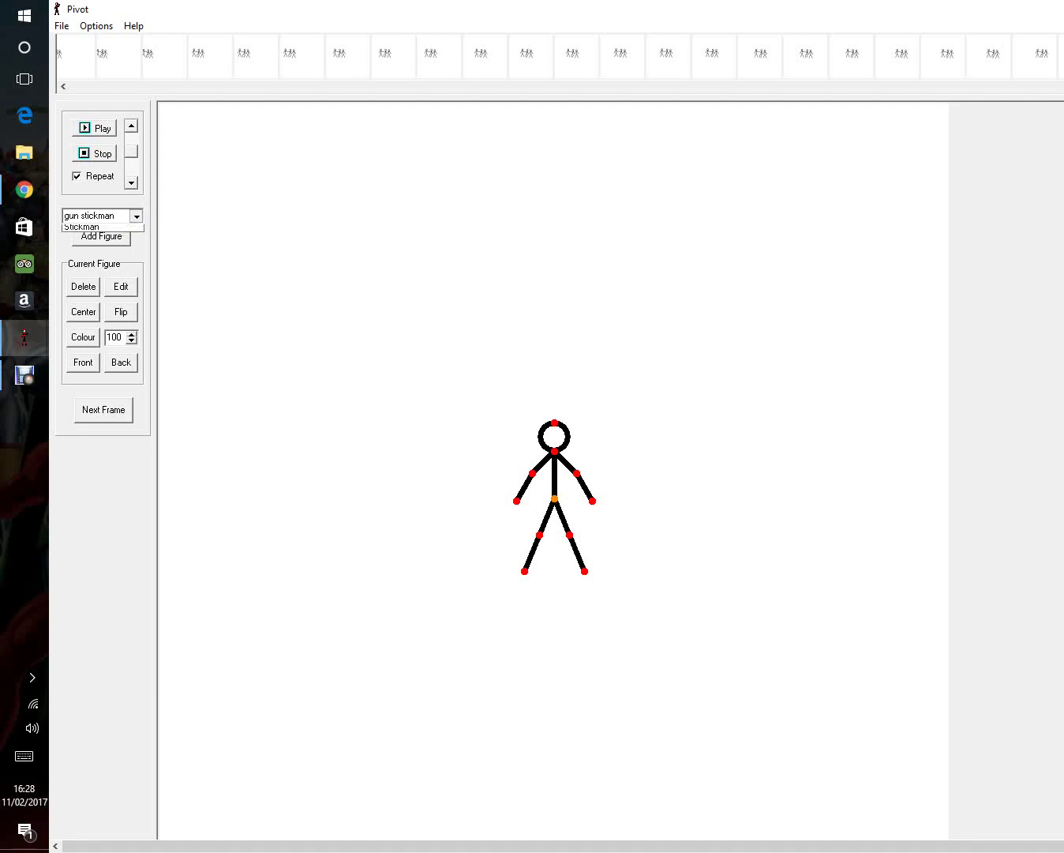
pyautogui.press('Down')
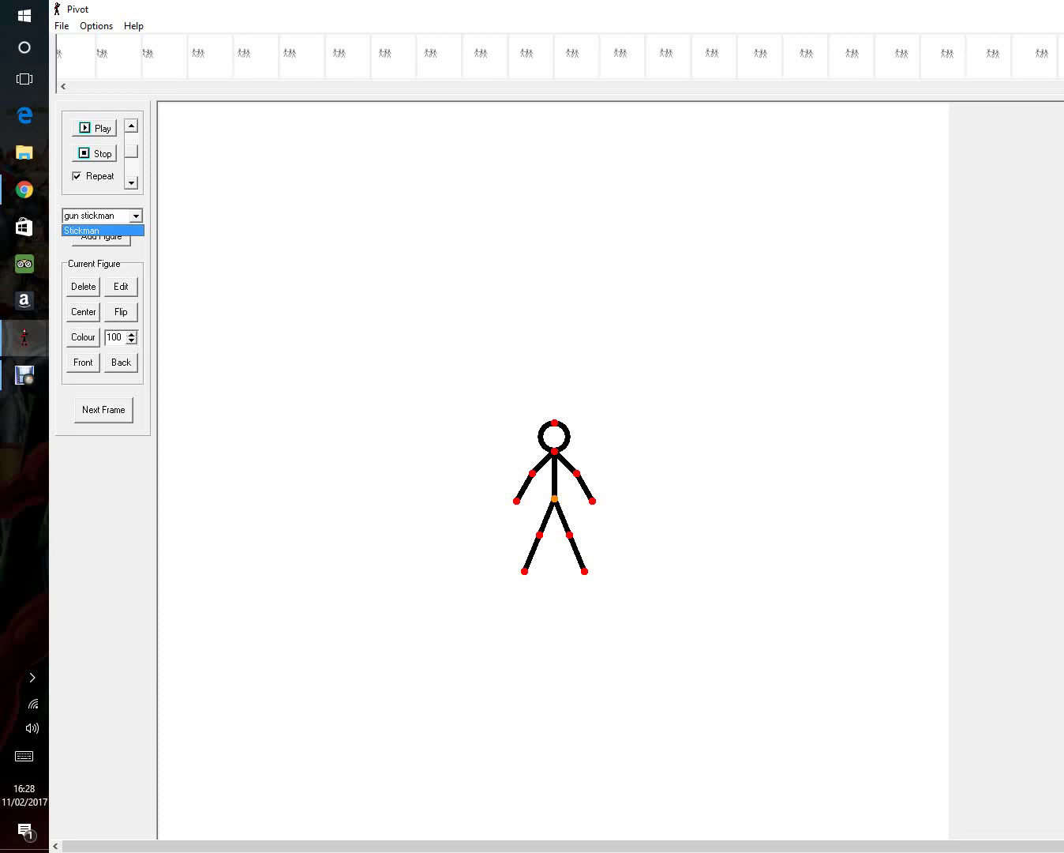
pyautogui.click(83, 363)
pyautogui.click(83, 362)
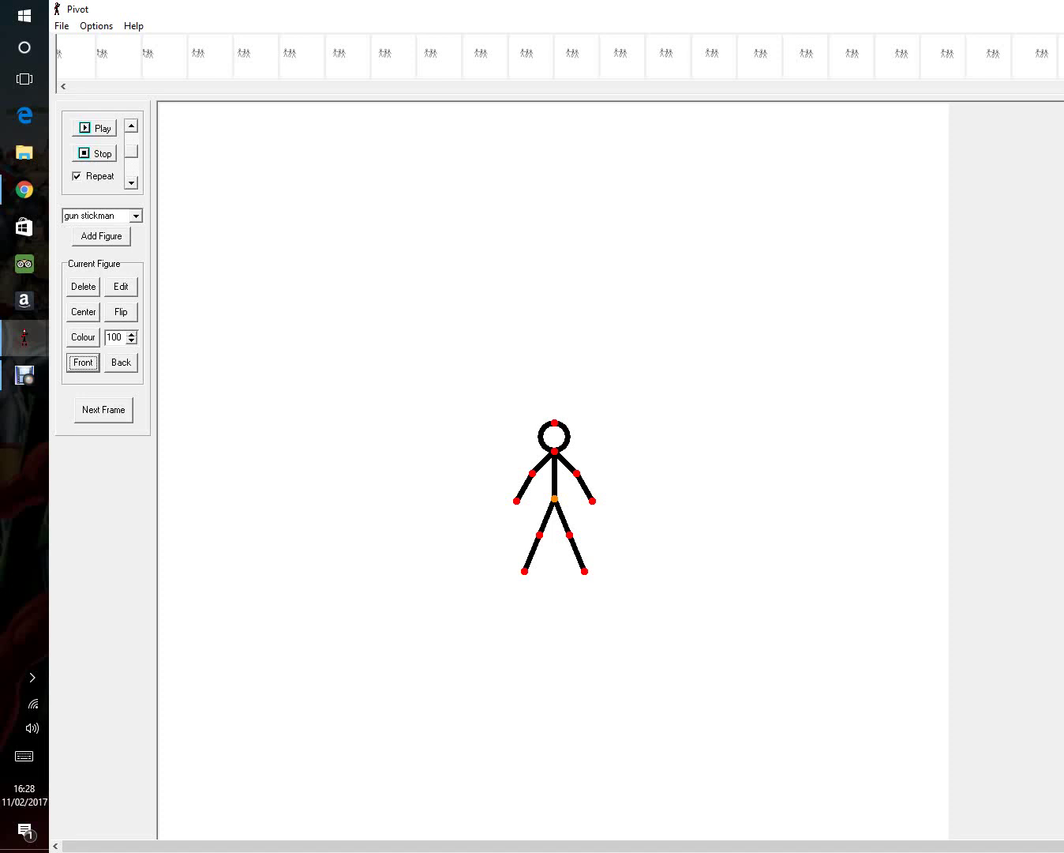
# - Colour the new stickman light green and move it slightly up and to the left on the canvas
pyautogui.click(83, 337)
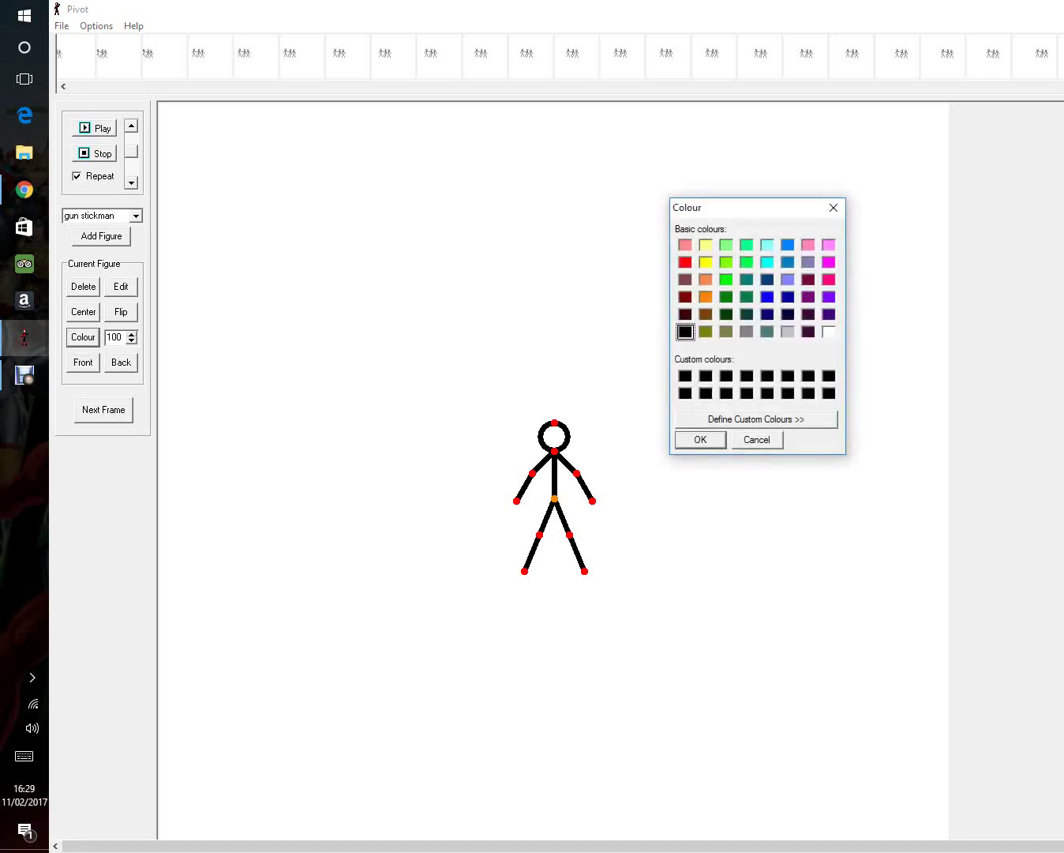
pyautogui.click(726, 246)
pyautogui.click(701, 440)
pyautogui.moveTo(555, 498)
pyautogui.mouseDown()
pyautogui.moveTo(582, 491)
pyautogui.moveTo(739, 511)
pyautogui.moveTo(543, 484)
pyautogui.mouseUp()
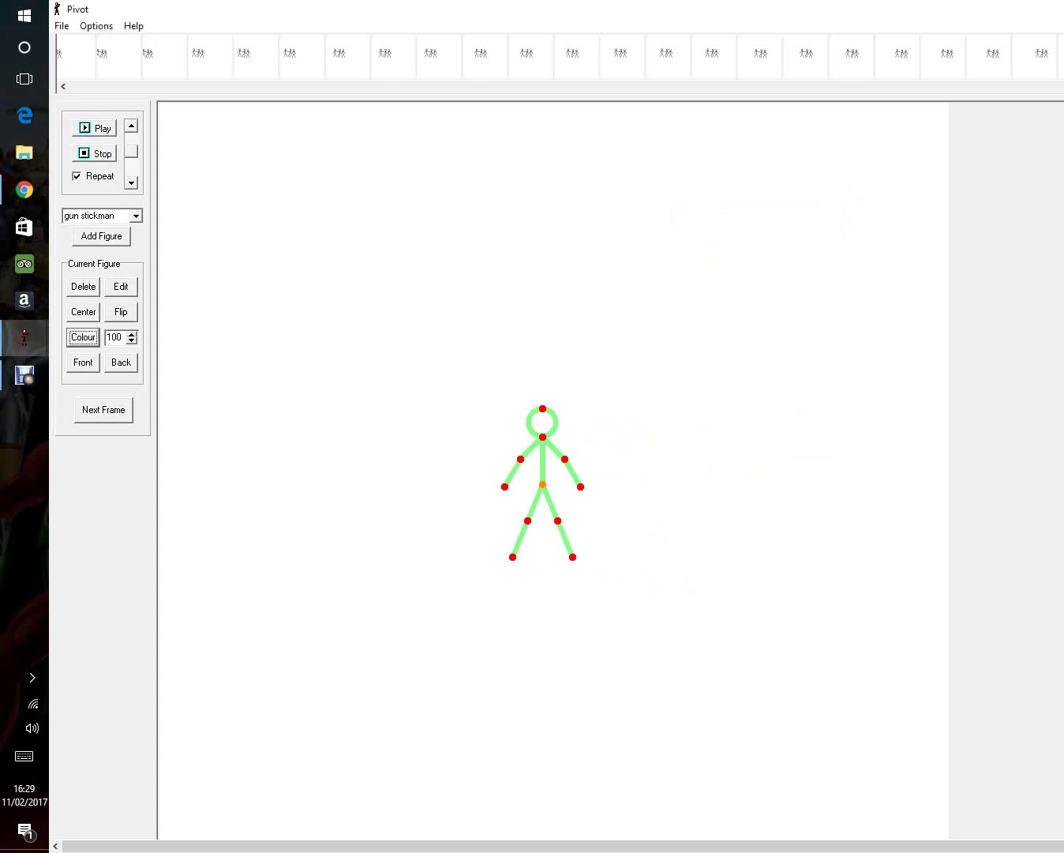
pyautogui.click(25, 375)
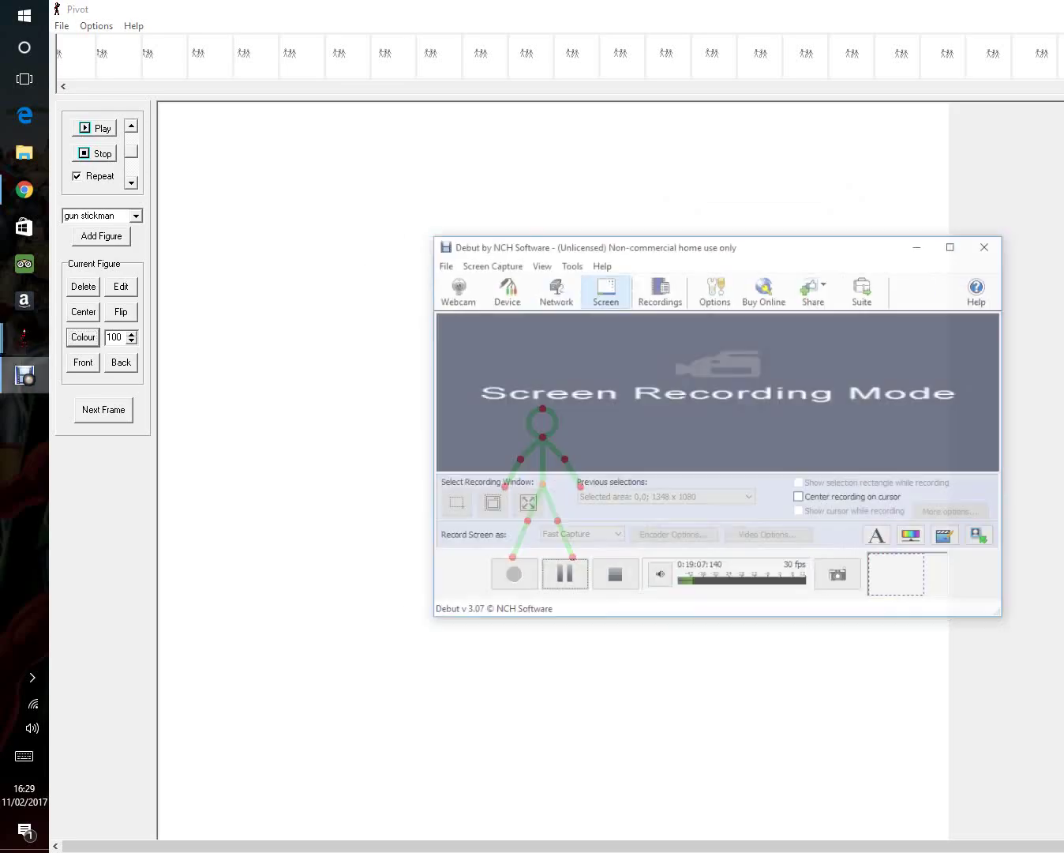